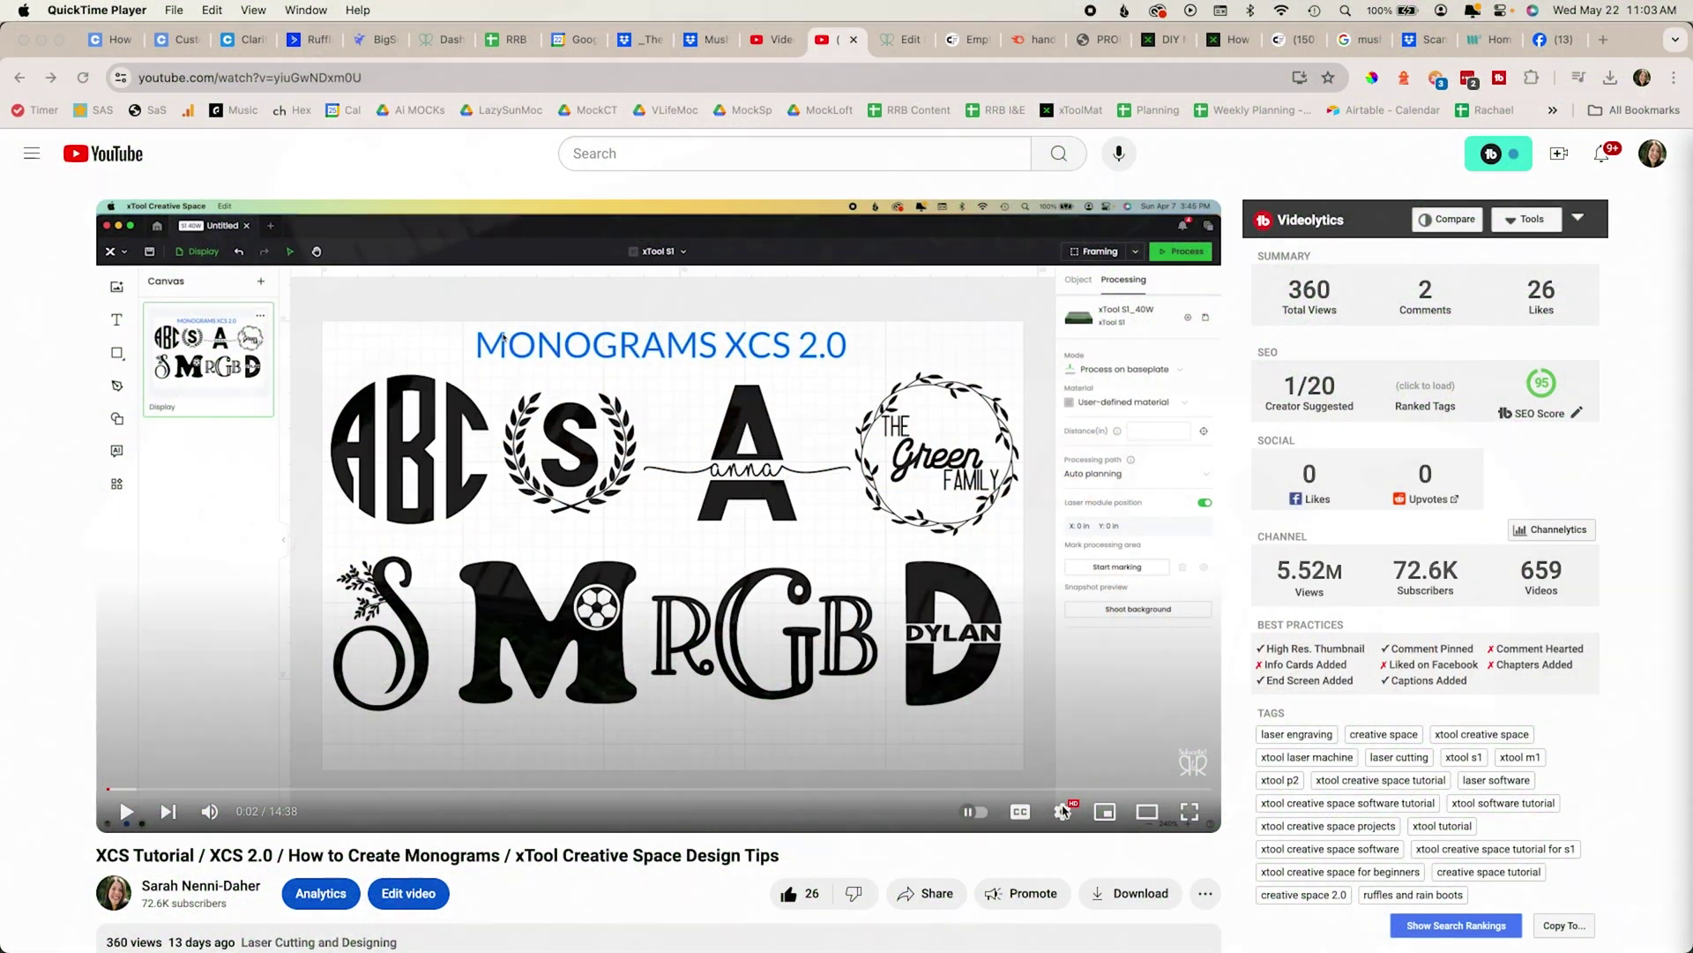
# - Change the tutorial video's playback speed from 0.5 to Normal
pyautogui.click(1065, 811)
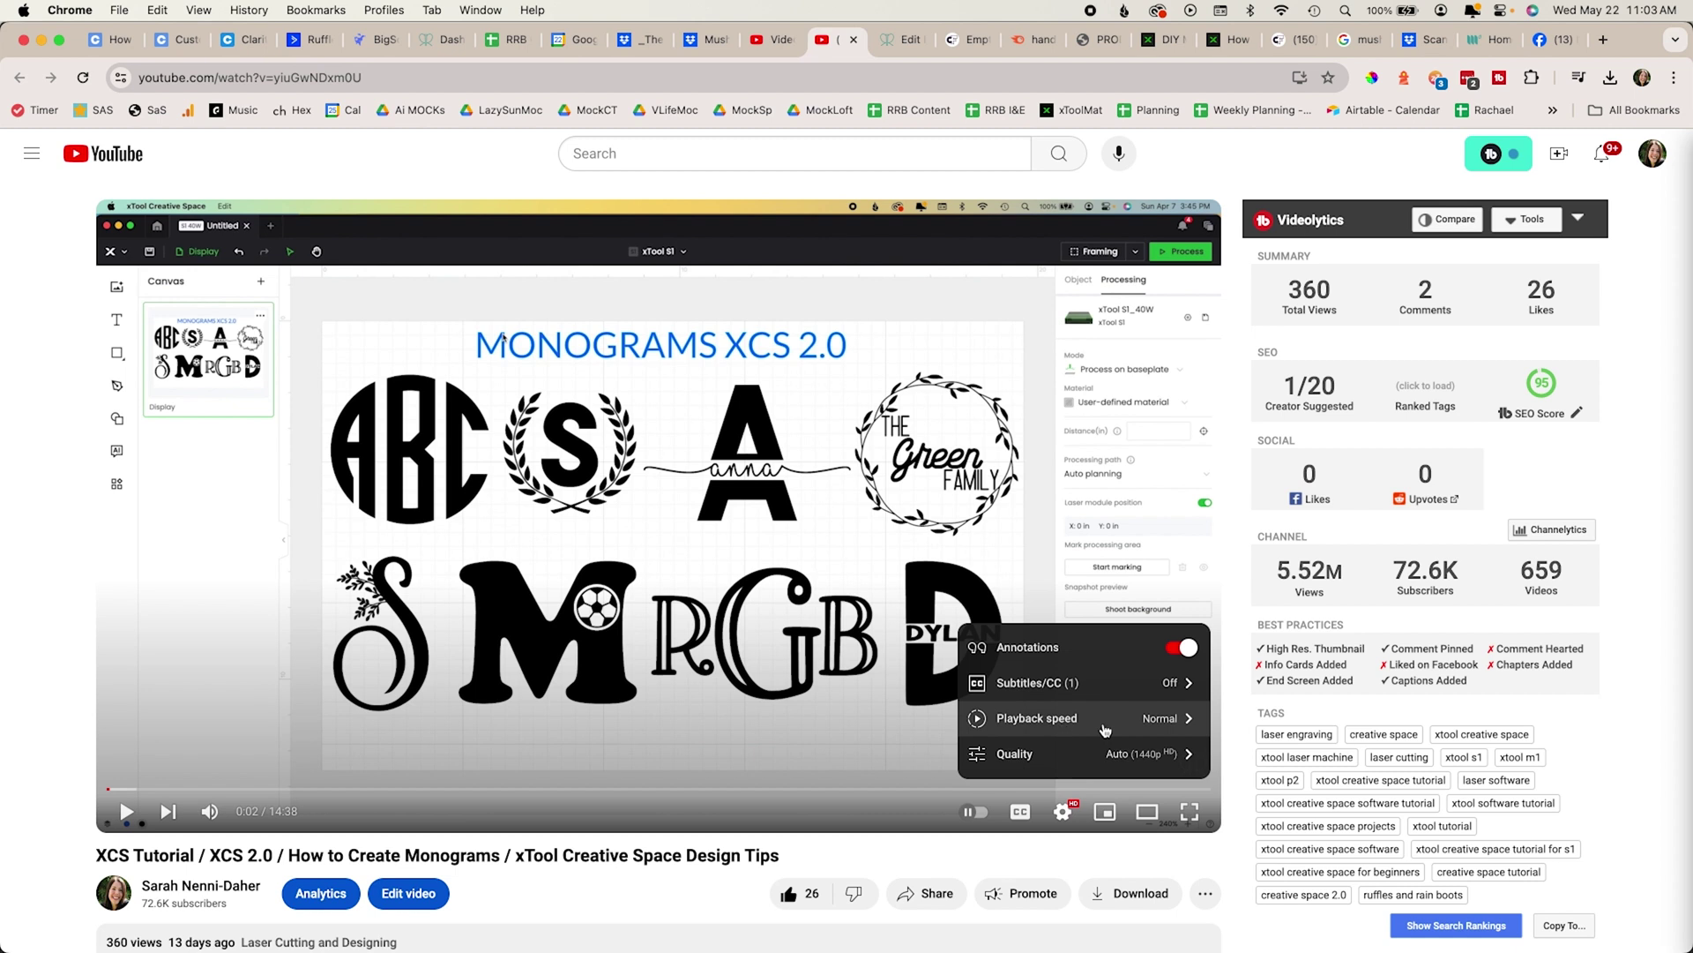
pyautogui.click(1165, 719)
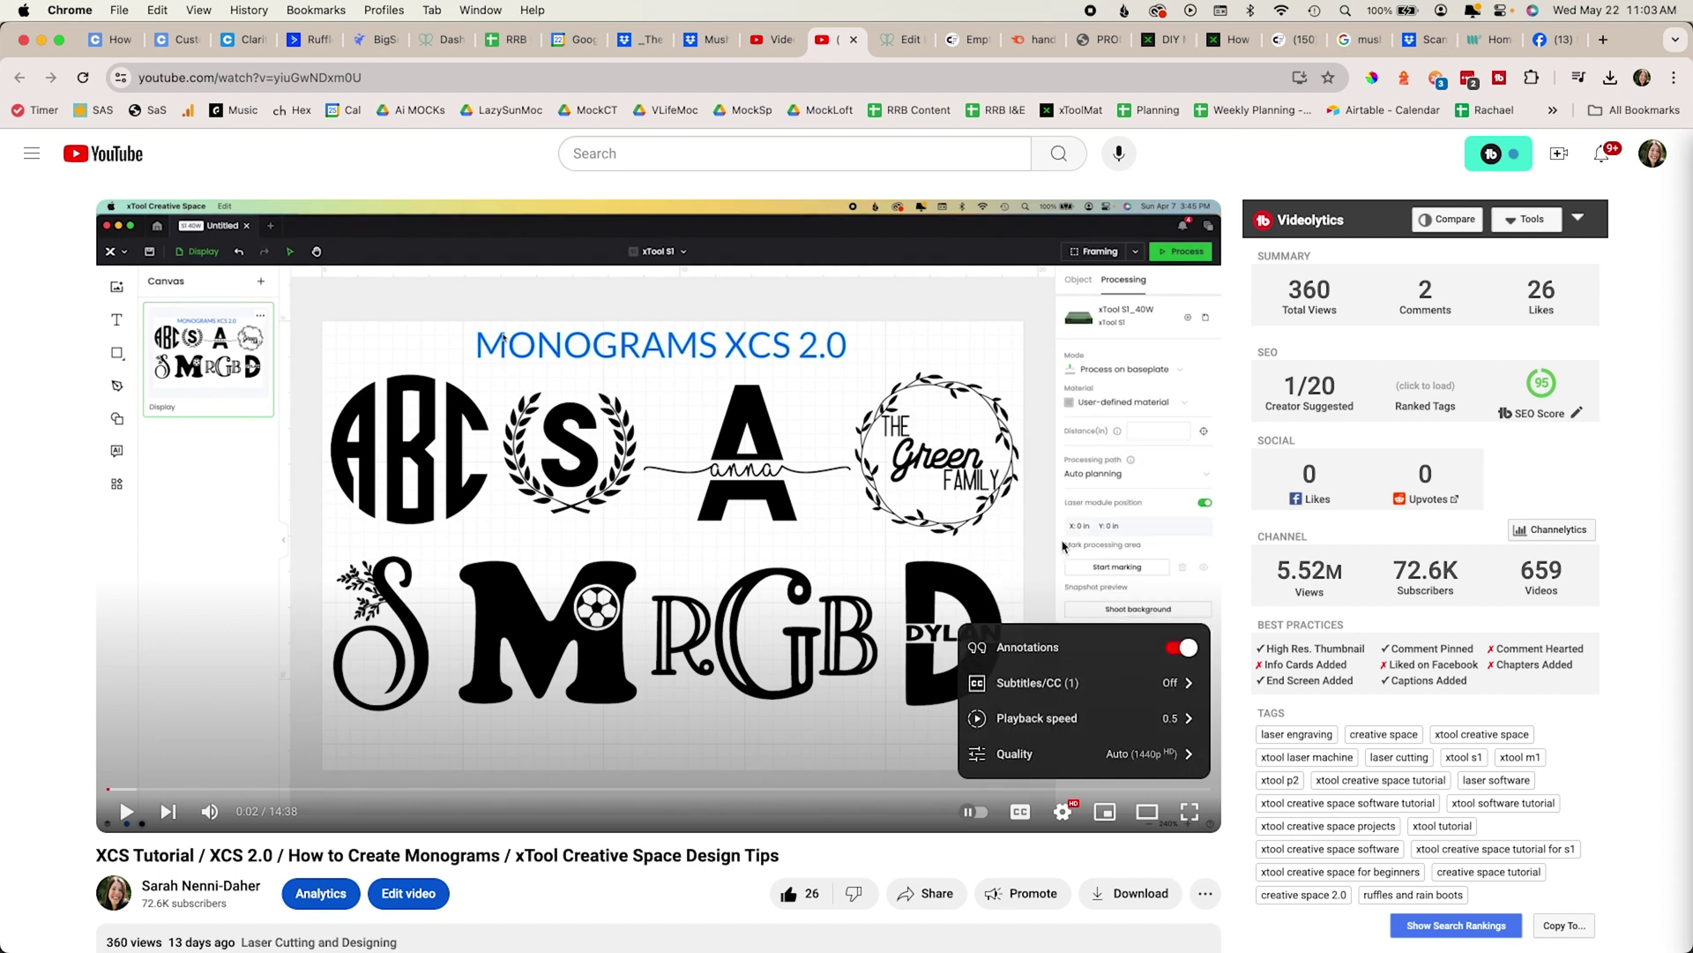
pyautogui.click(1173, 720)
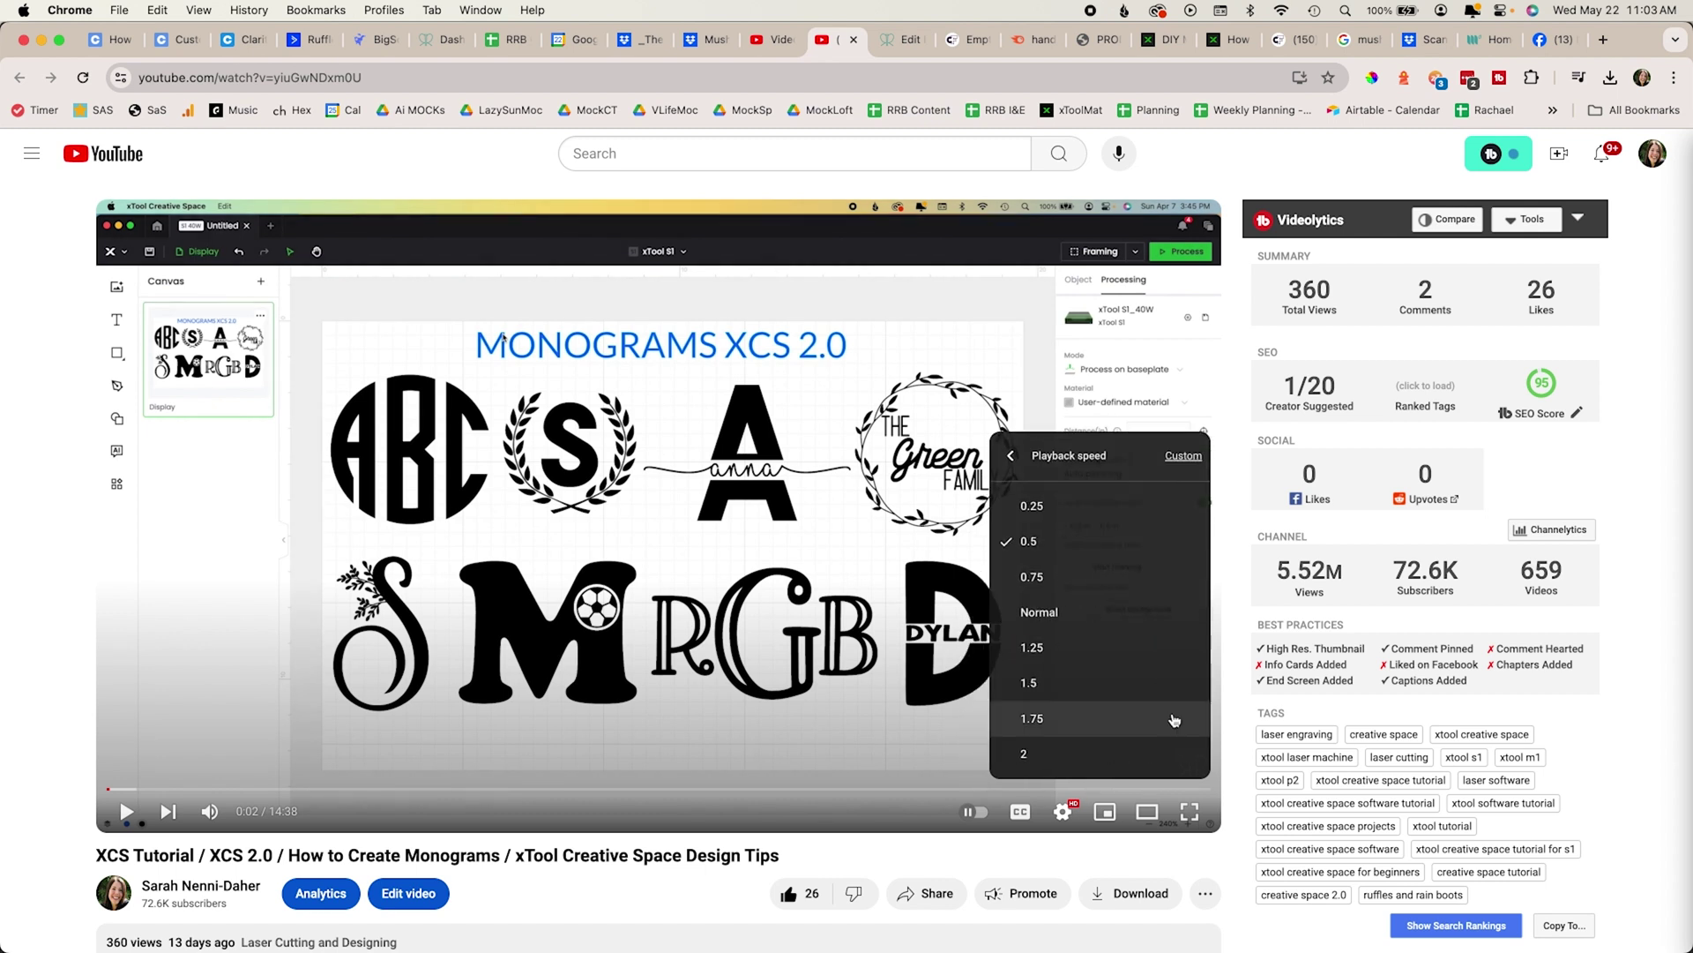
pyautogui.click(1076, 612)
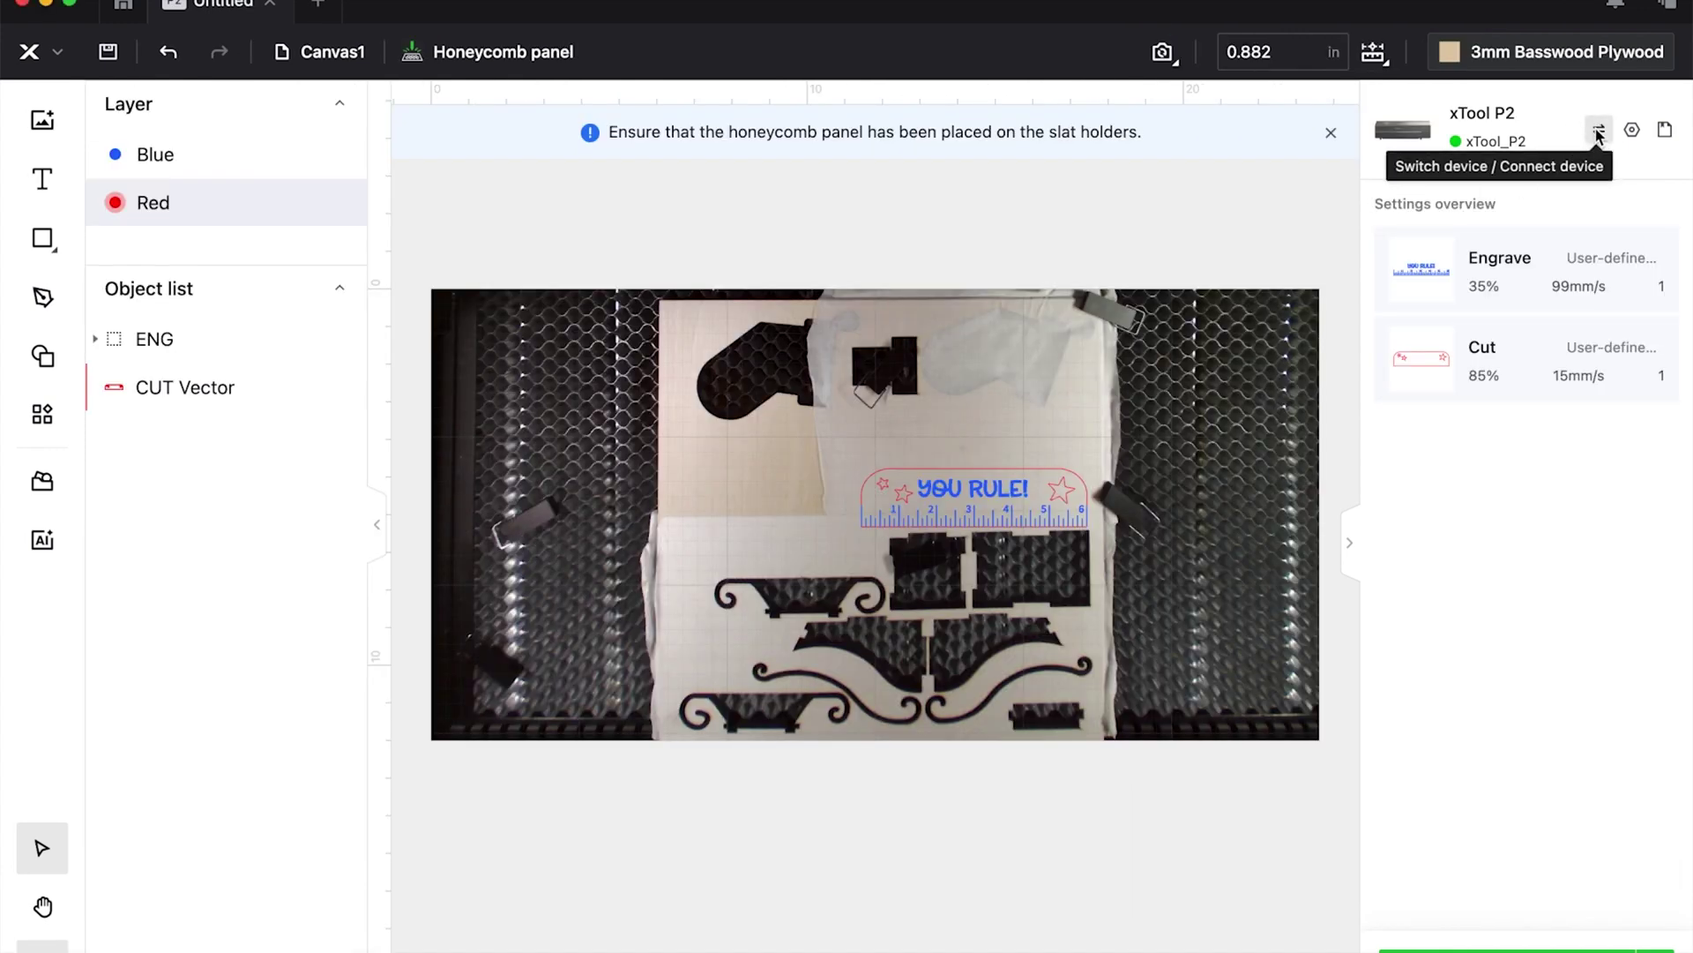
# - Switch the project's machine from the xTool P2 to the xTool M1 Ultra
pyautogui.click(1599, 132)
pyautogui.click(779, 547)
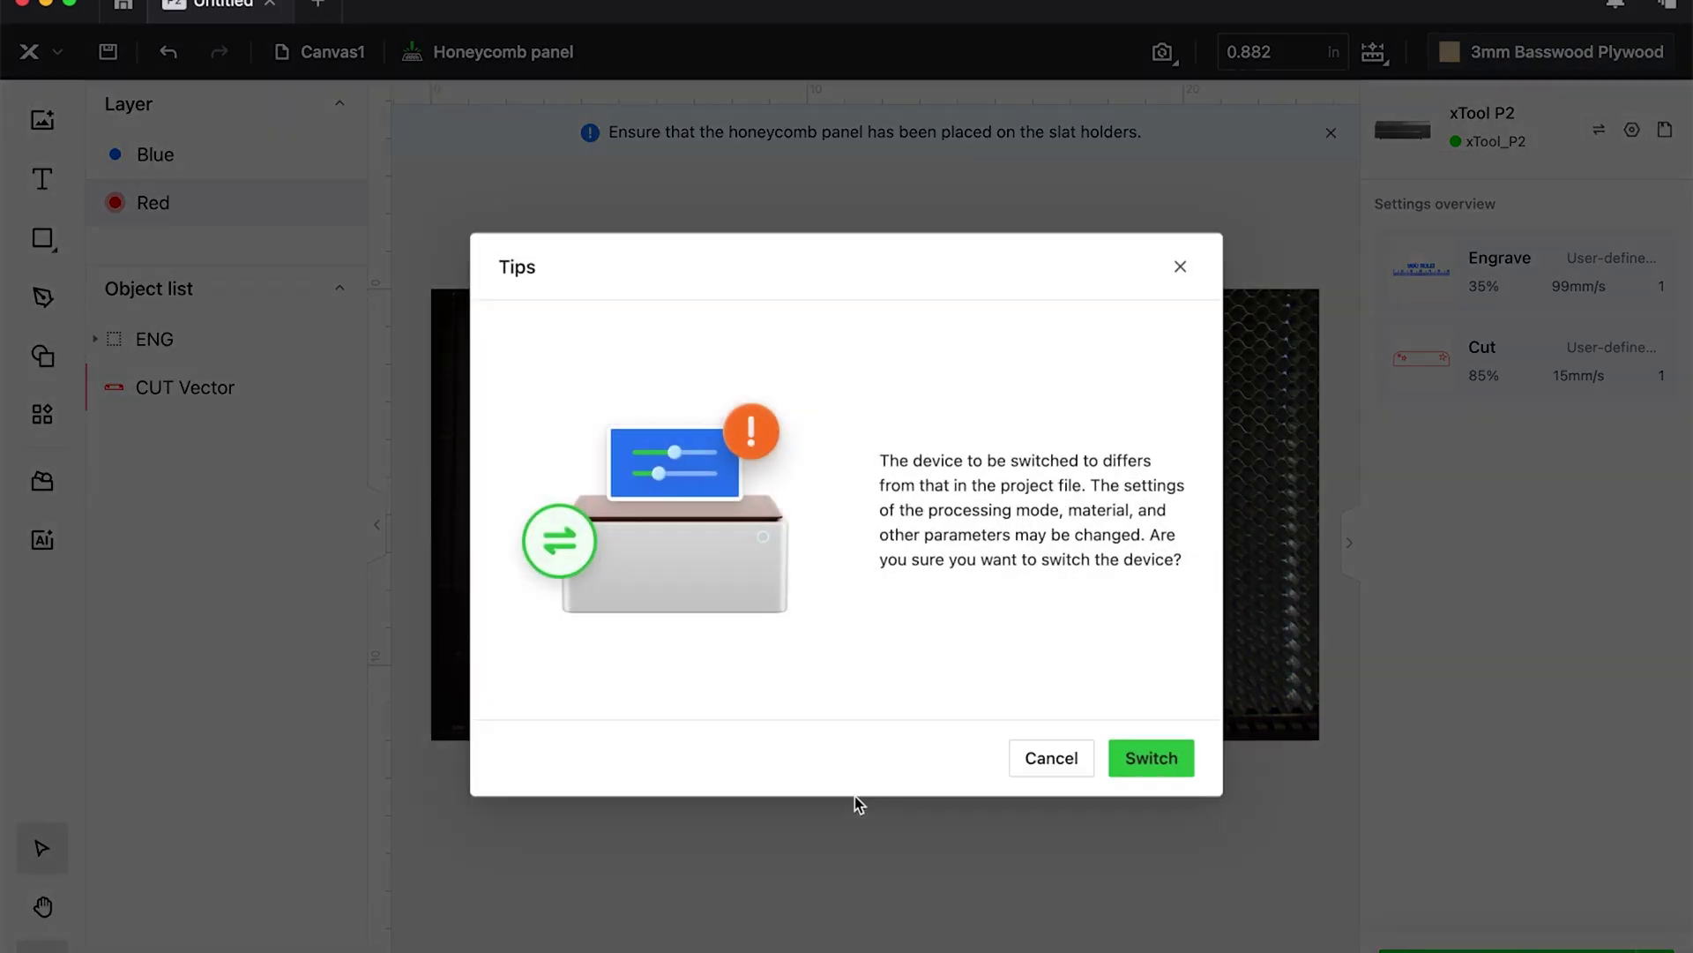
pyautogui.press('Return')
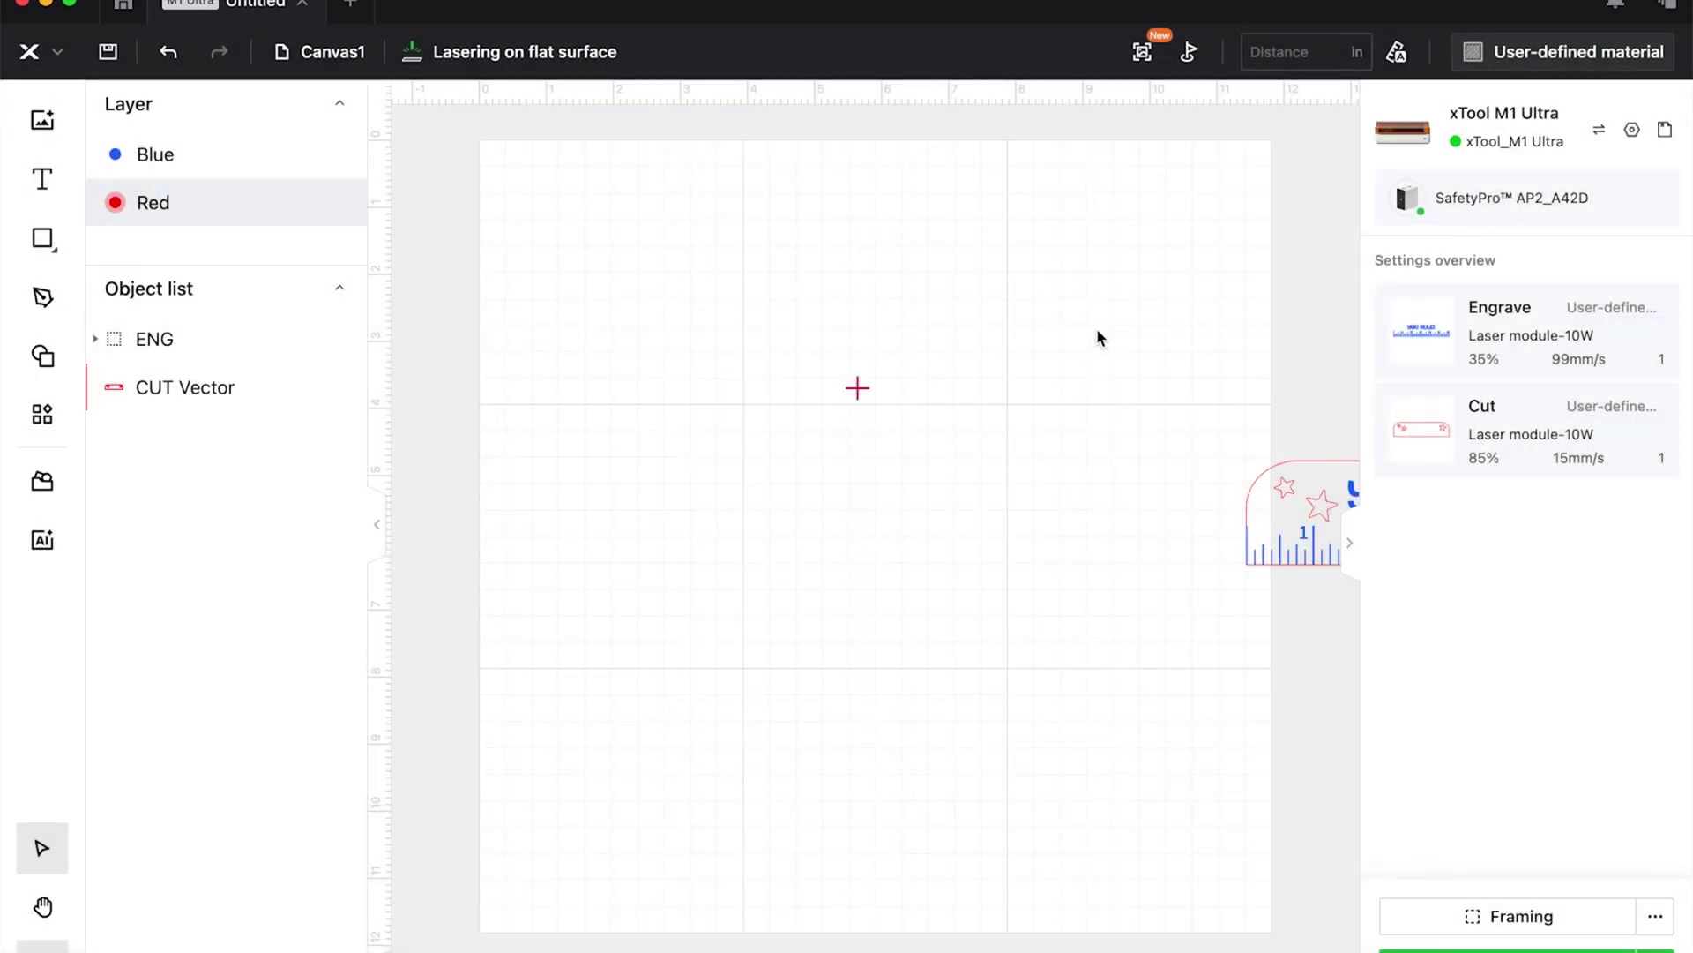
# - Delete every object from the canvas and bring up the folder holding the ruler files
pyautogui.press('super+a')
pyautogui.press('Delete')
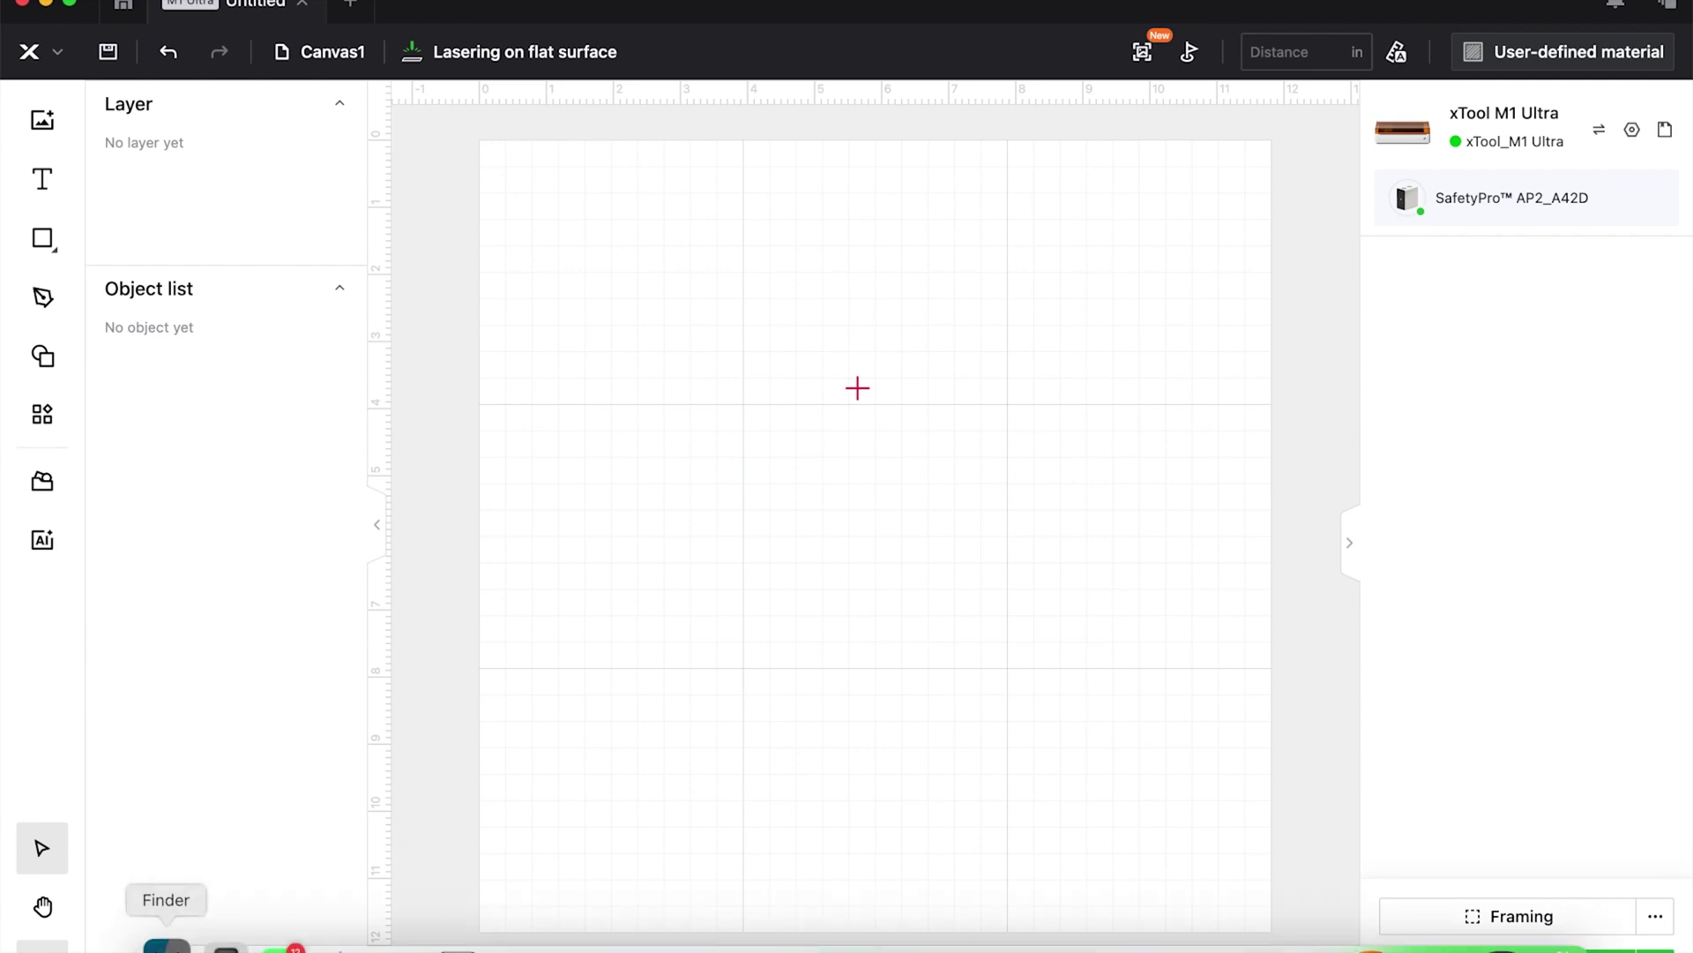
pyautogui.click(164, 937)
# - Import RRB Ruler.svg onto the canvas and ungroup the two rulers
pyautogui.moveTo(1045, 524); pyautogui.dragTo(934, 772)
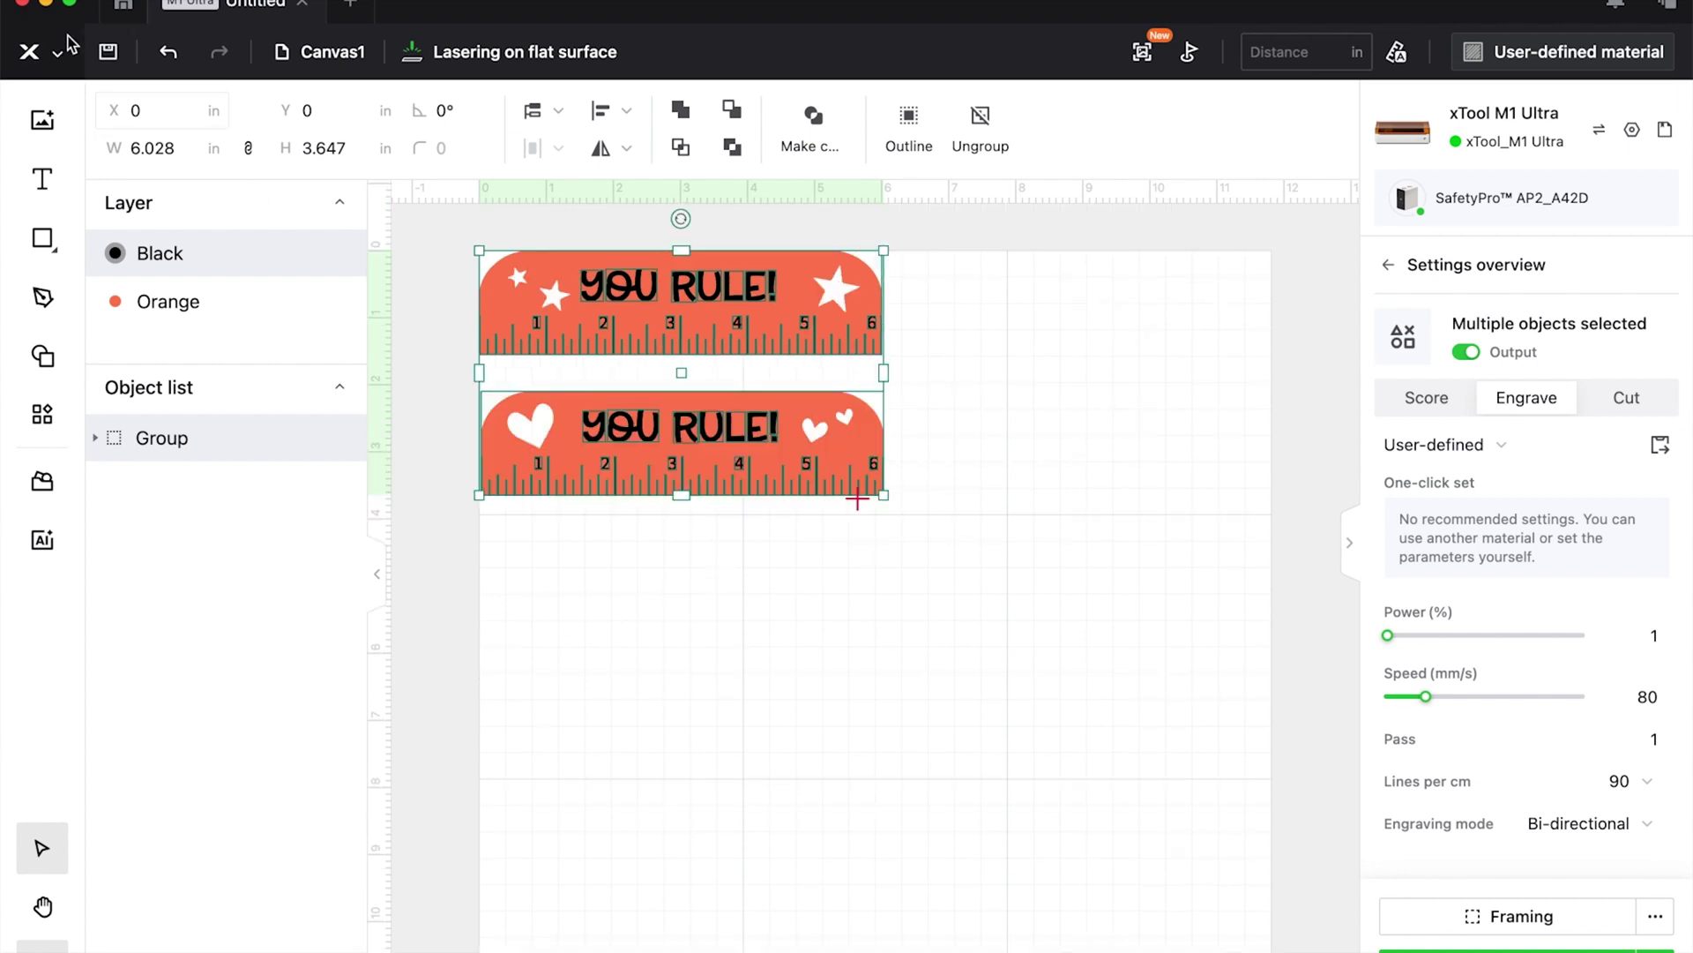
pyautogui.click(59, 53)
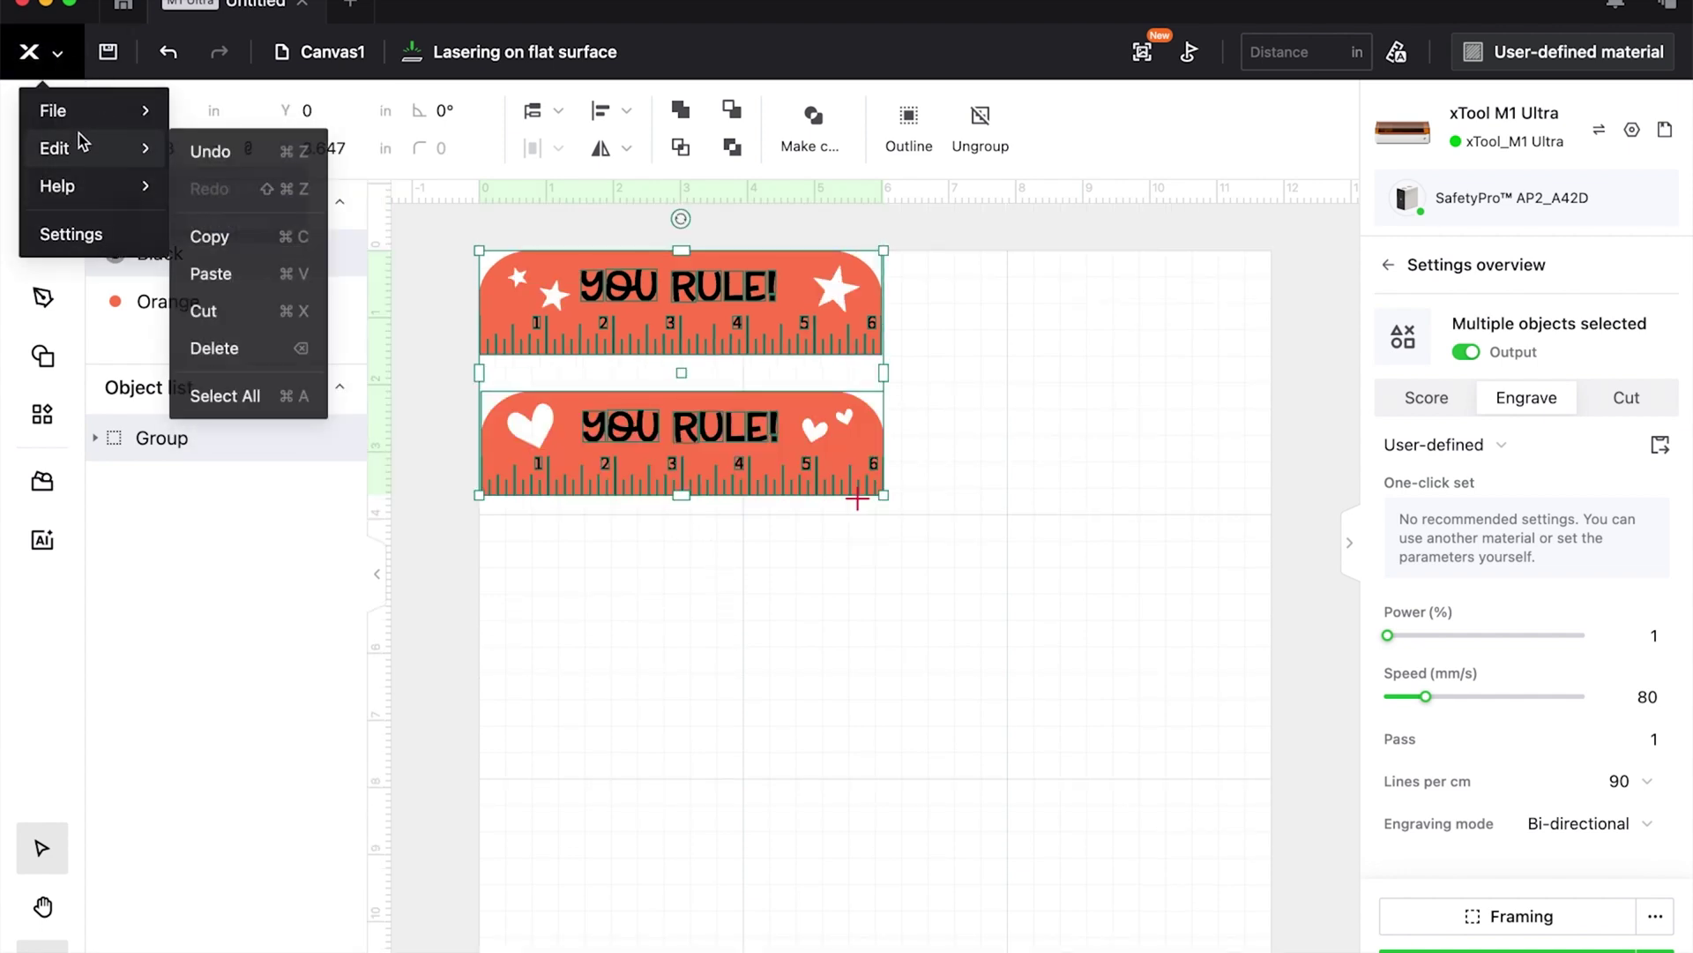
pyautogui.moveTo(89, 148)
pyautogui.moveTo(109, 112)
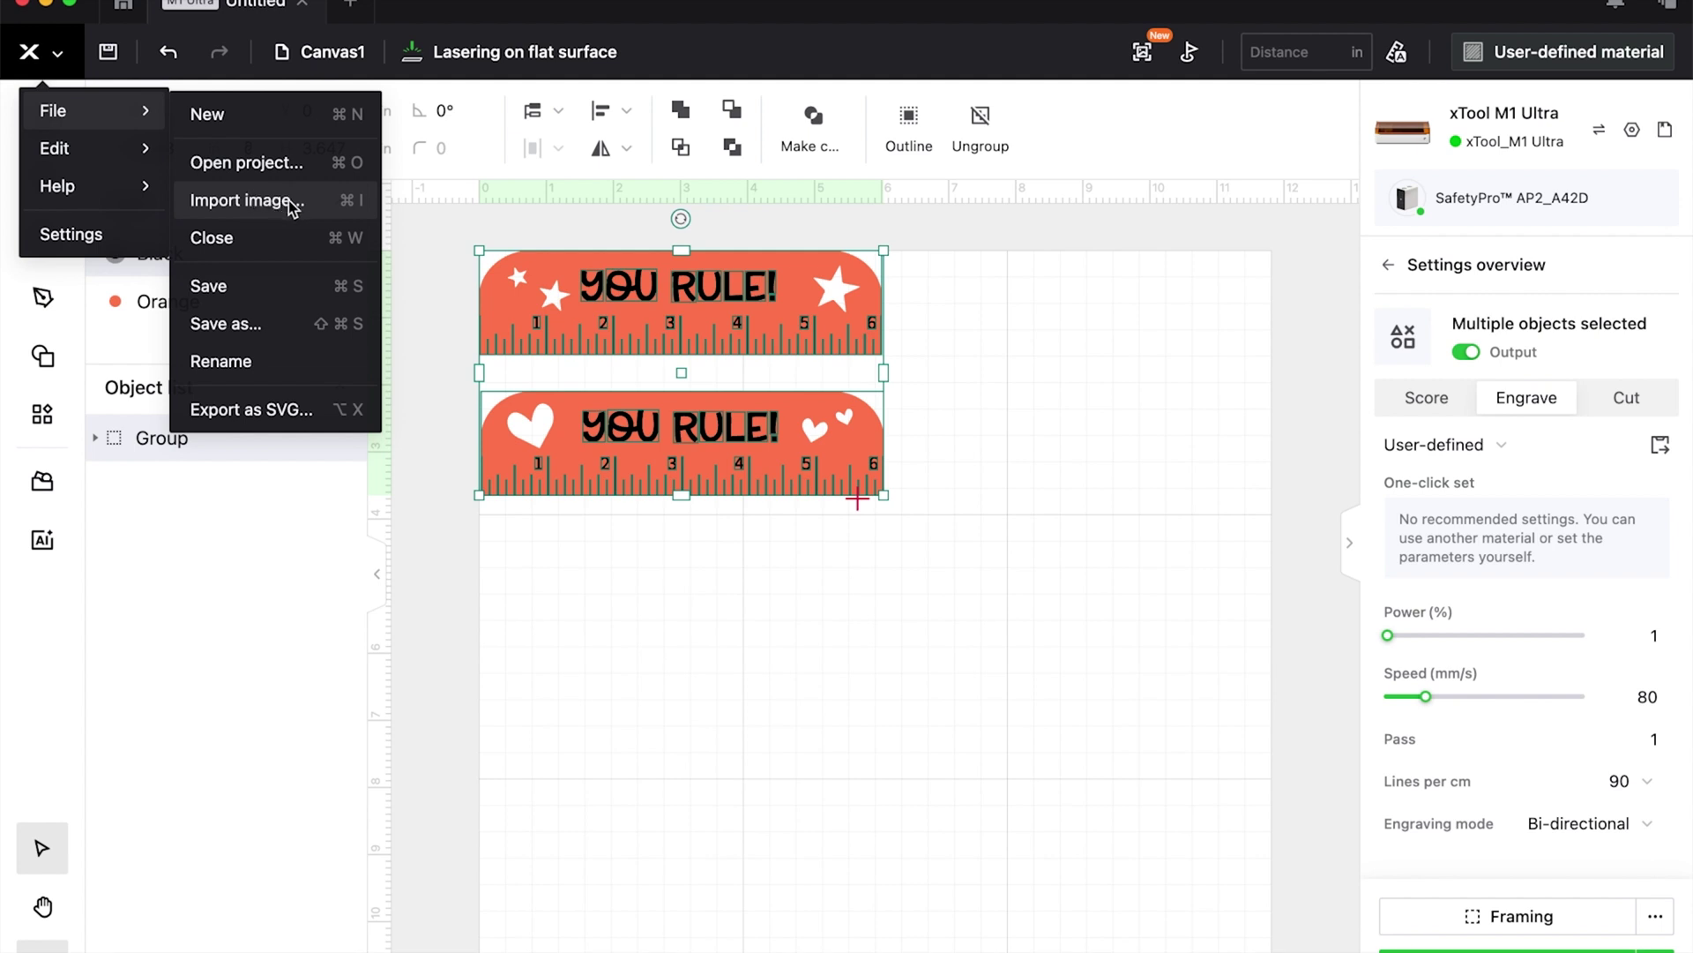
pyautogui.click(986, 412)
pyautogui.click(162, 437)
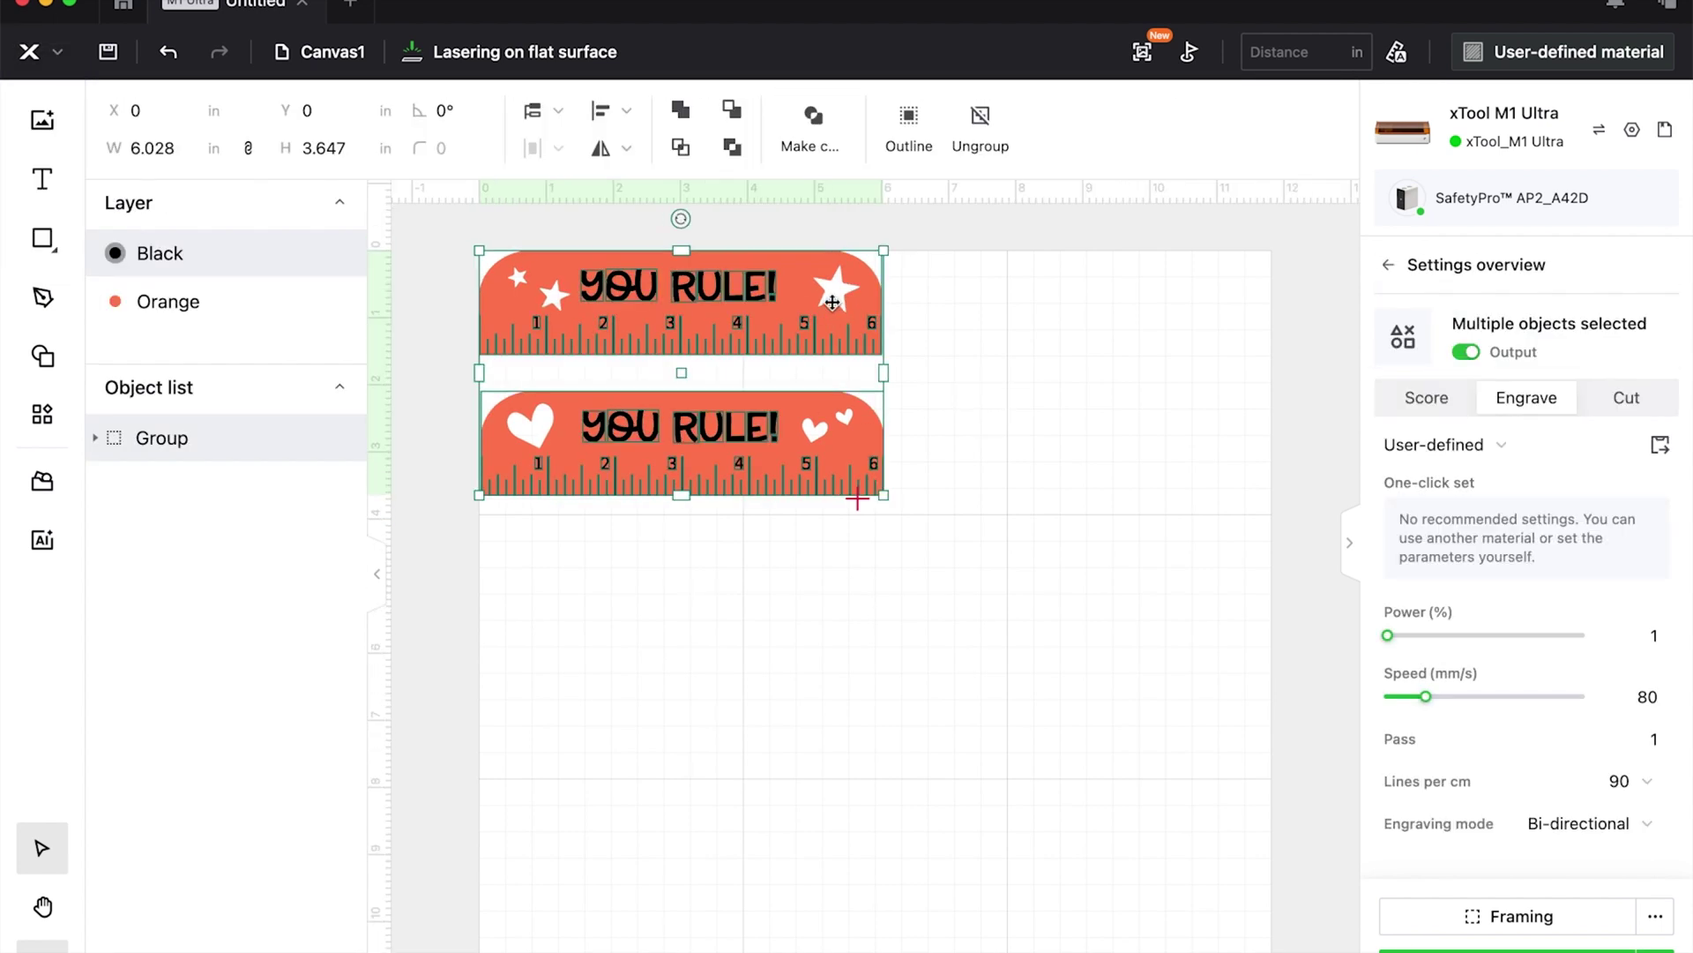
pyautogui.click(987, 159)
# - Group the star ruler, name it Stars, and lock and hide it
pyautogui.moveTo(462, 217); pyautogui.dragTo(956, 351)
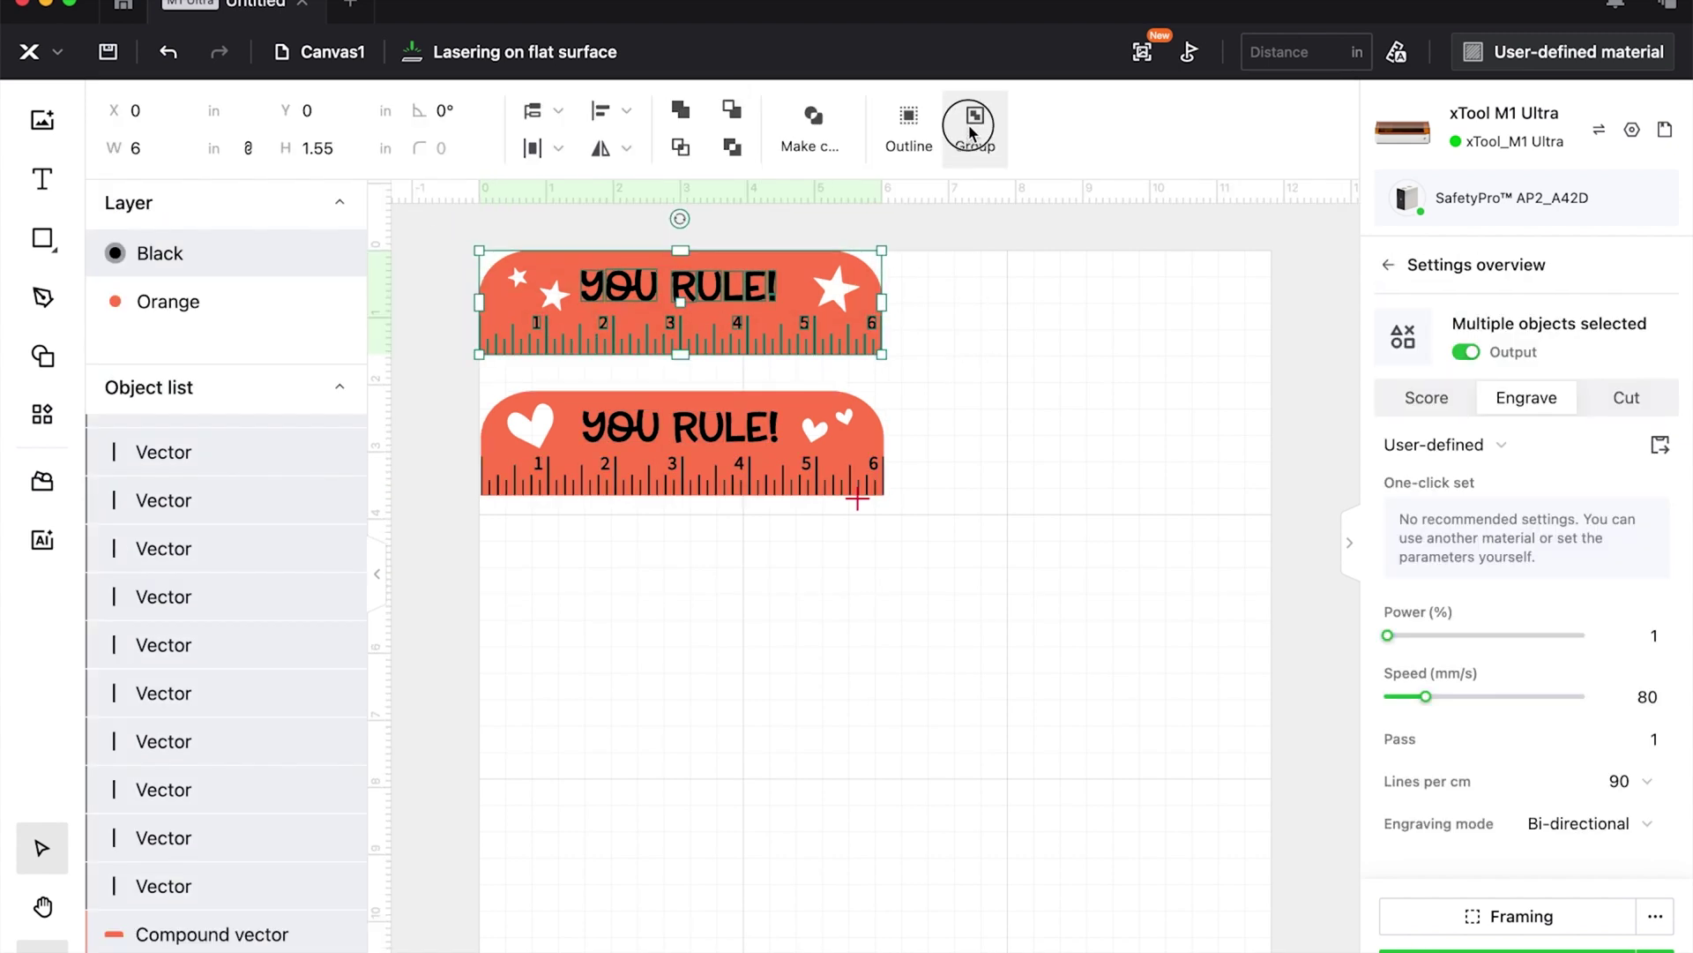
pyautogui.click(970, 133)
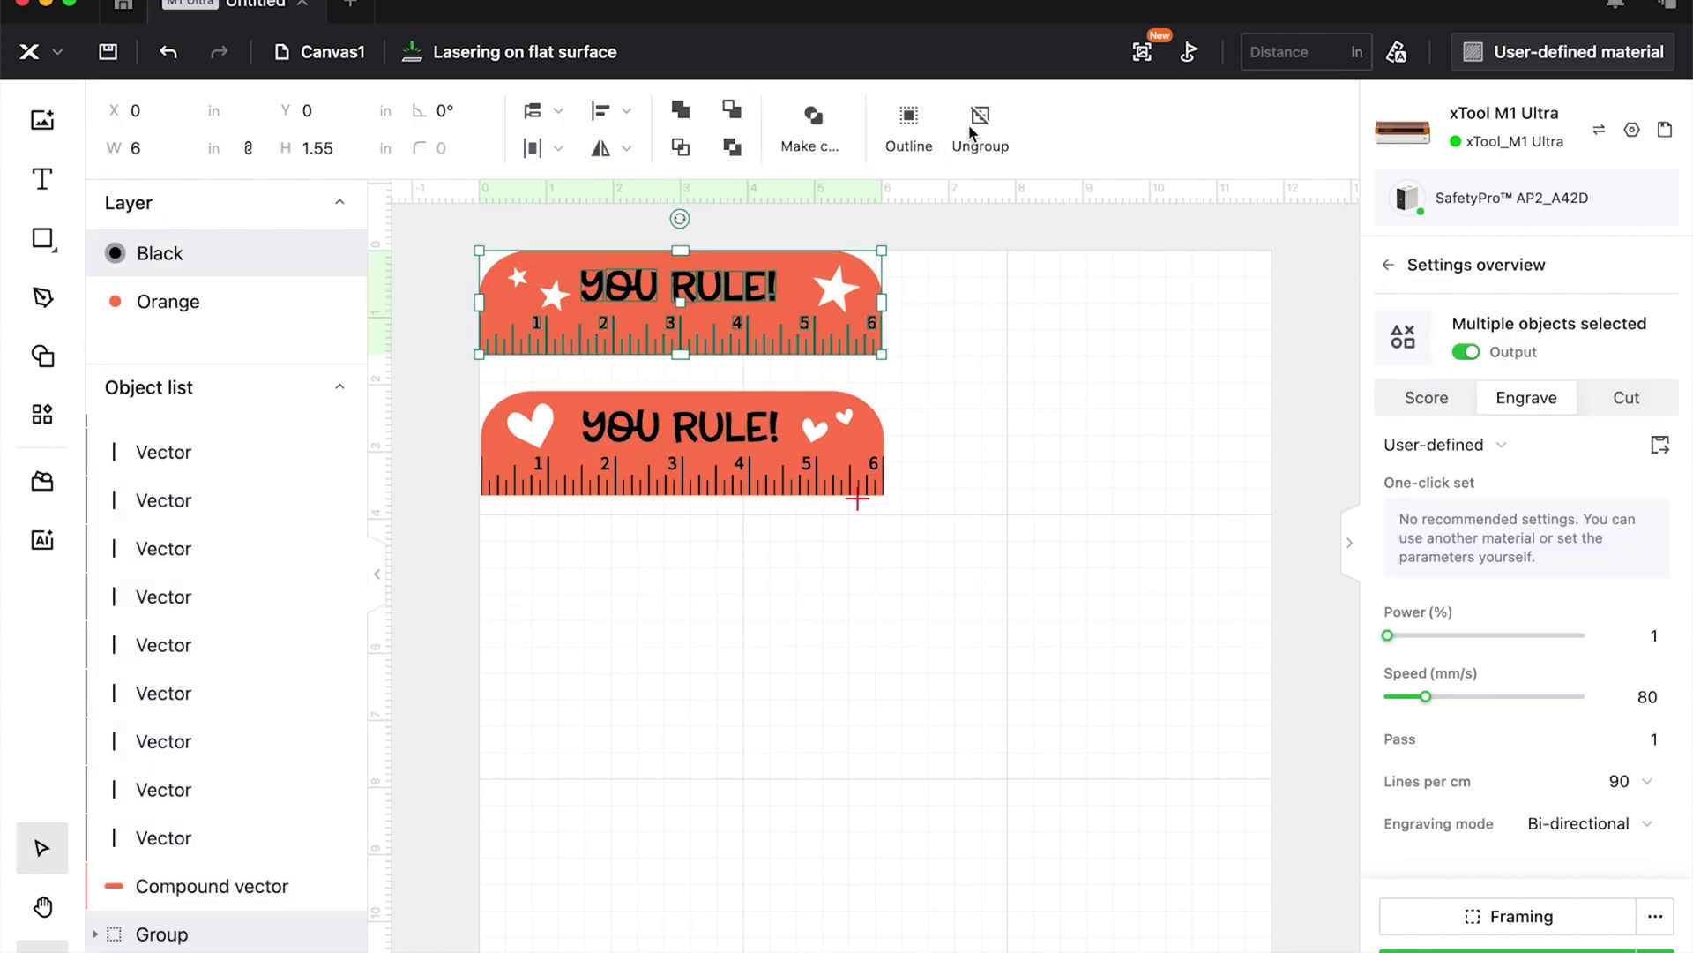
pyautogui.doubleClick(160, 933)
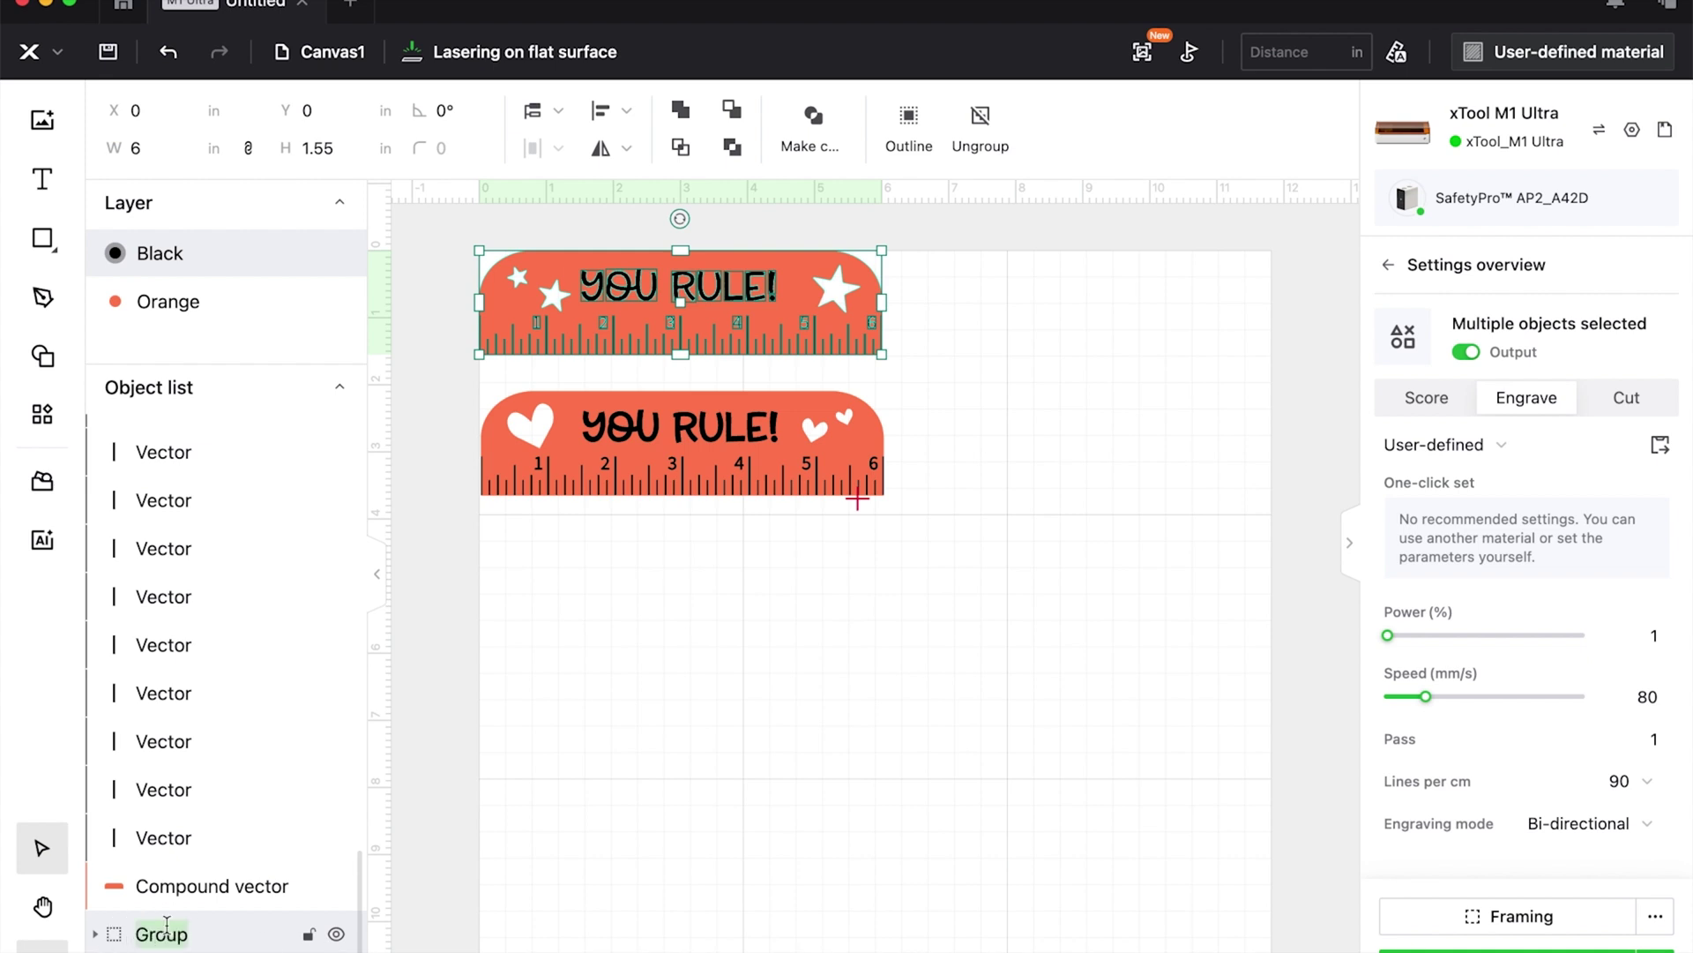
pyautogui.write('Stars')
pyautogui.press('Return')
pyautogui.click(312, 934)
pyautogui.click(336, 934)
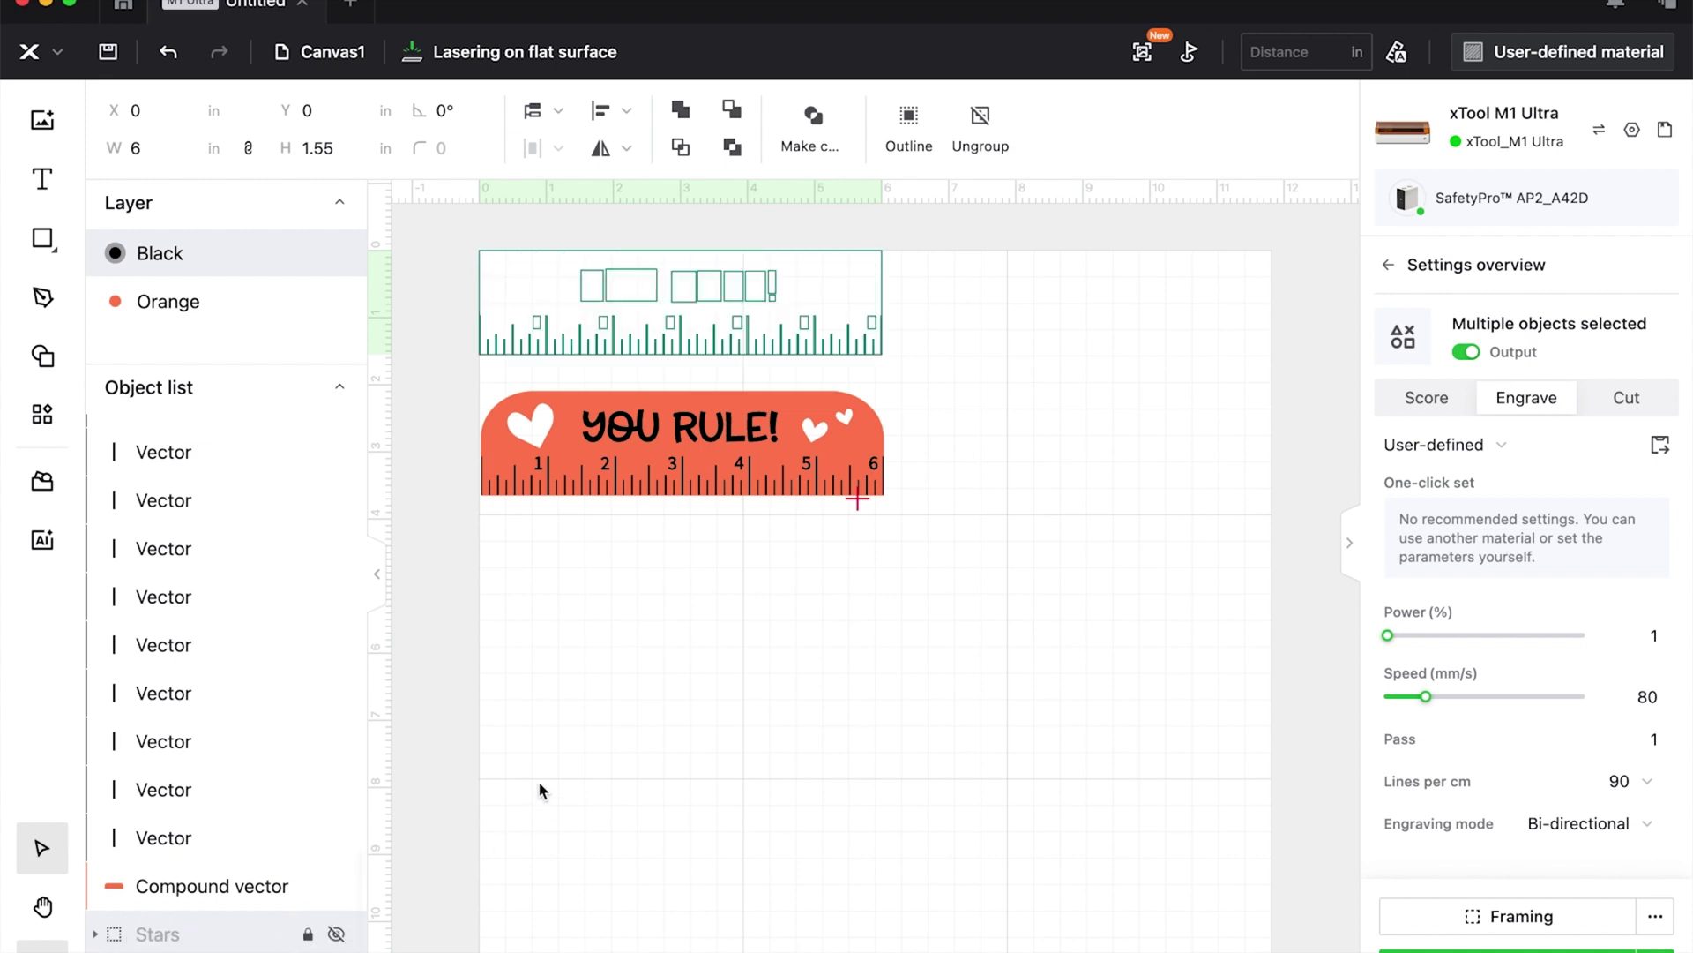
pyautogui.click(574, 686)
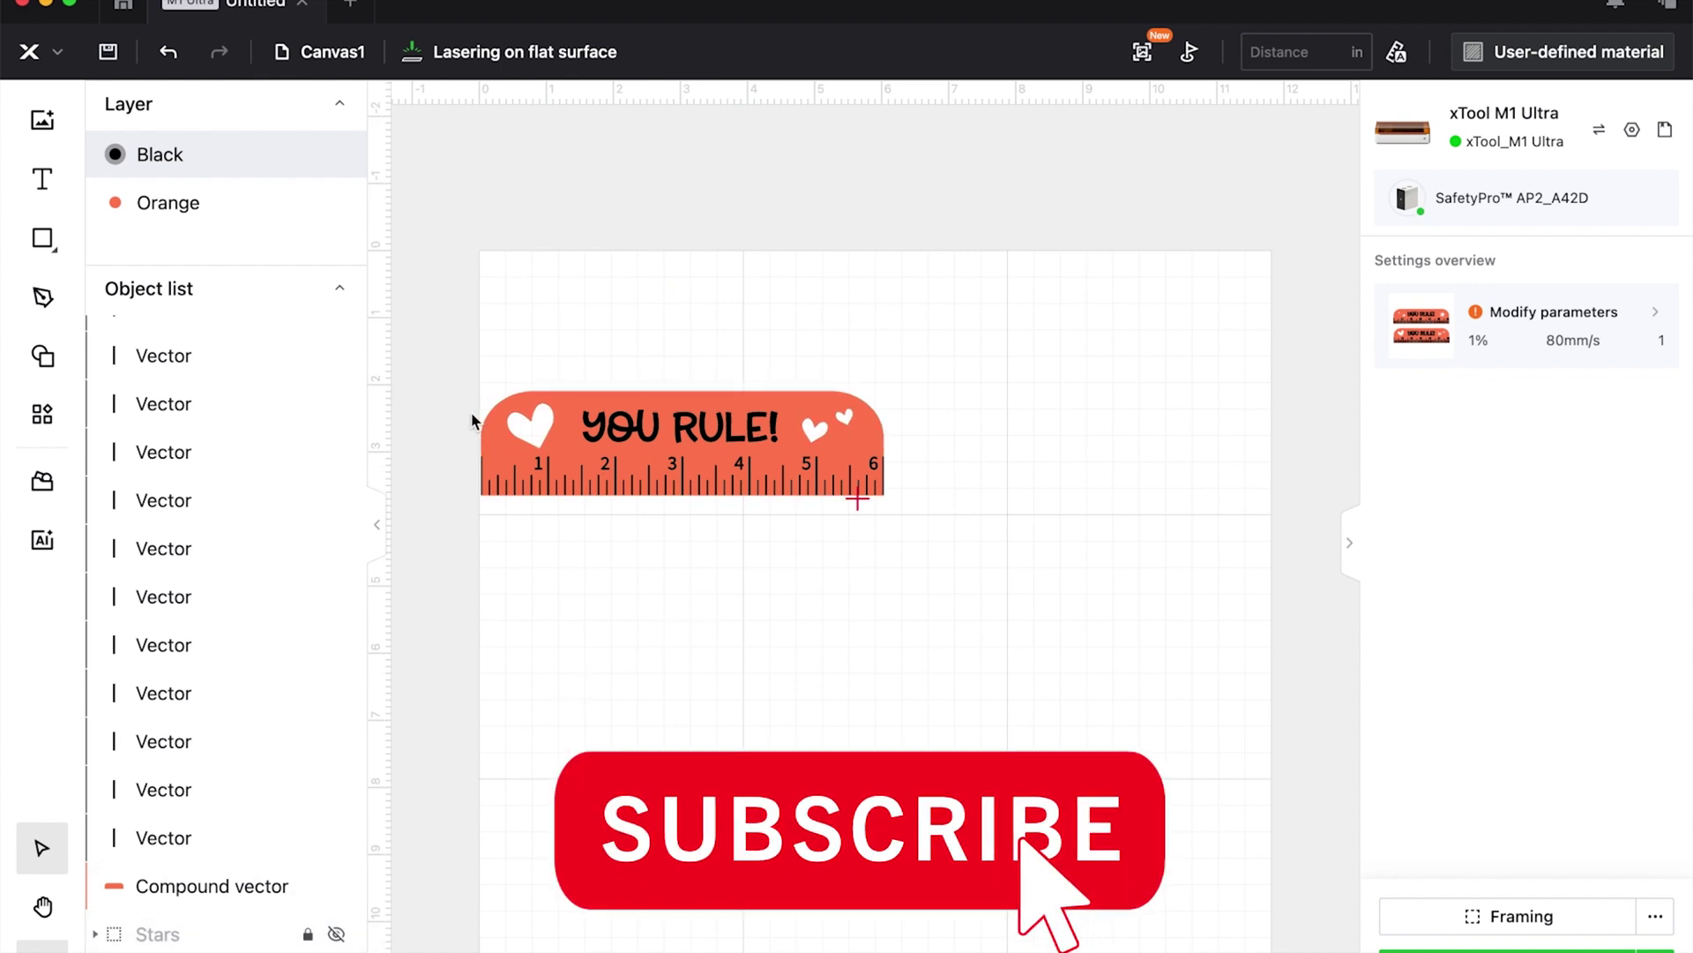
# - Move the heart ruler to the right and slightly down
pyautogui.moveTo(485, 363); pyautogui.dragTo(957, 529)
pyautogui.moveTo(719, 451); pyautogui.dragTo(887, 467)
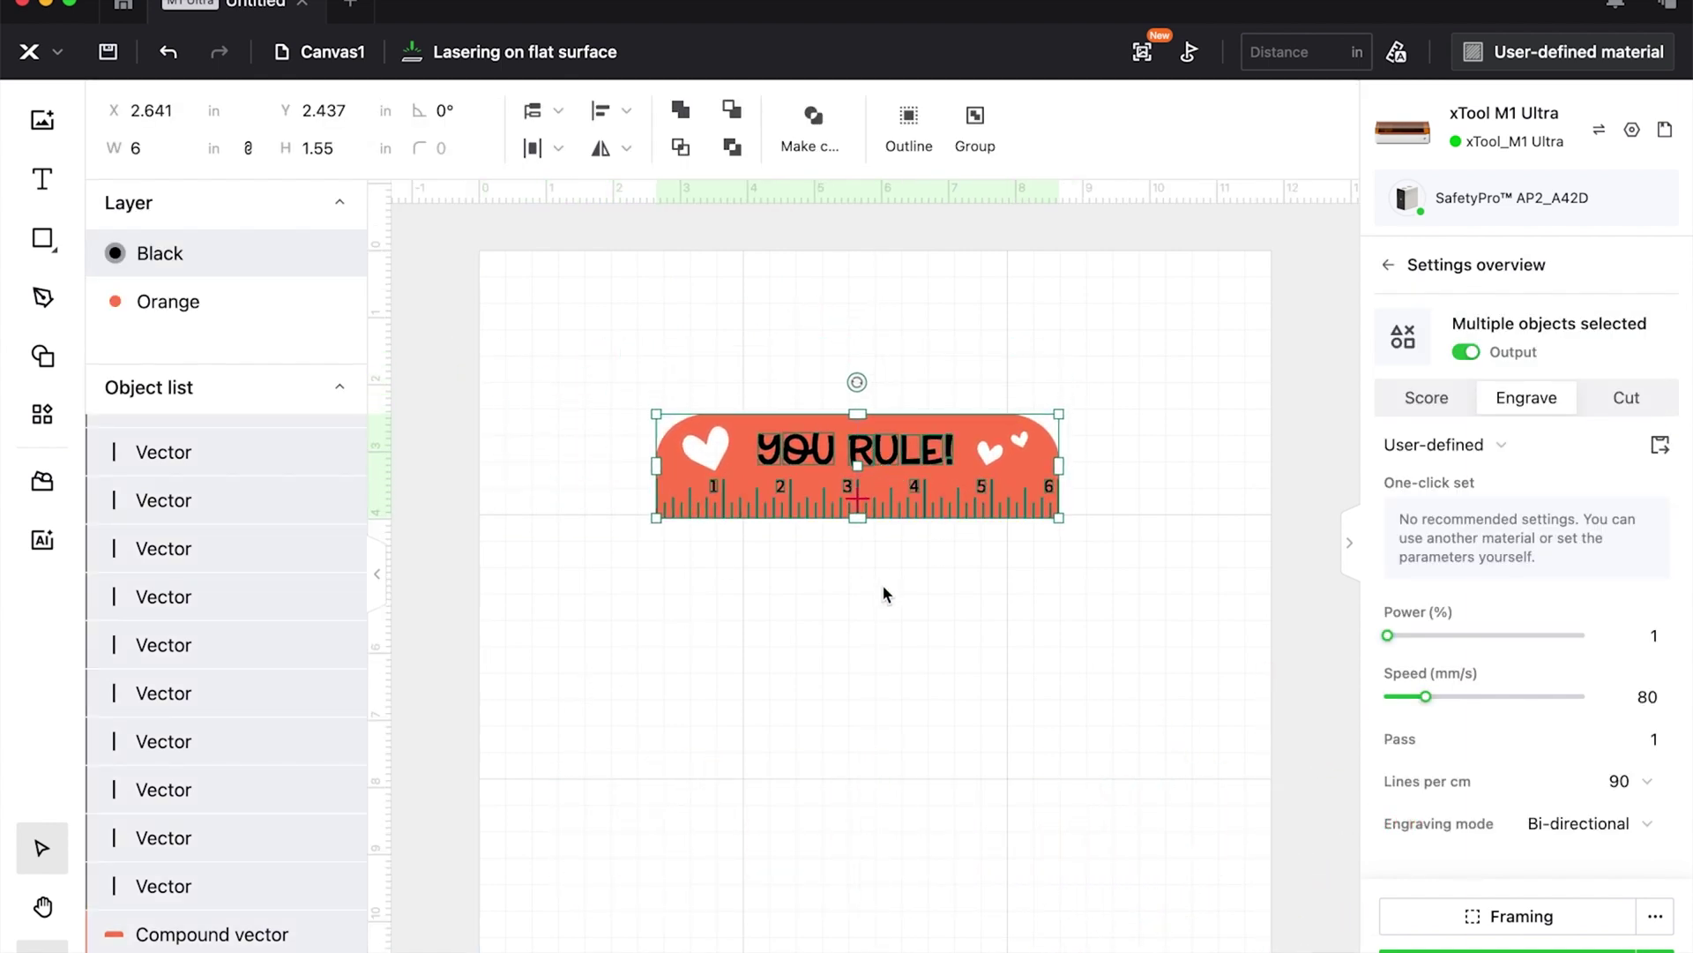
pyautogui.click(914, 579)
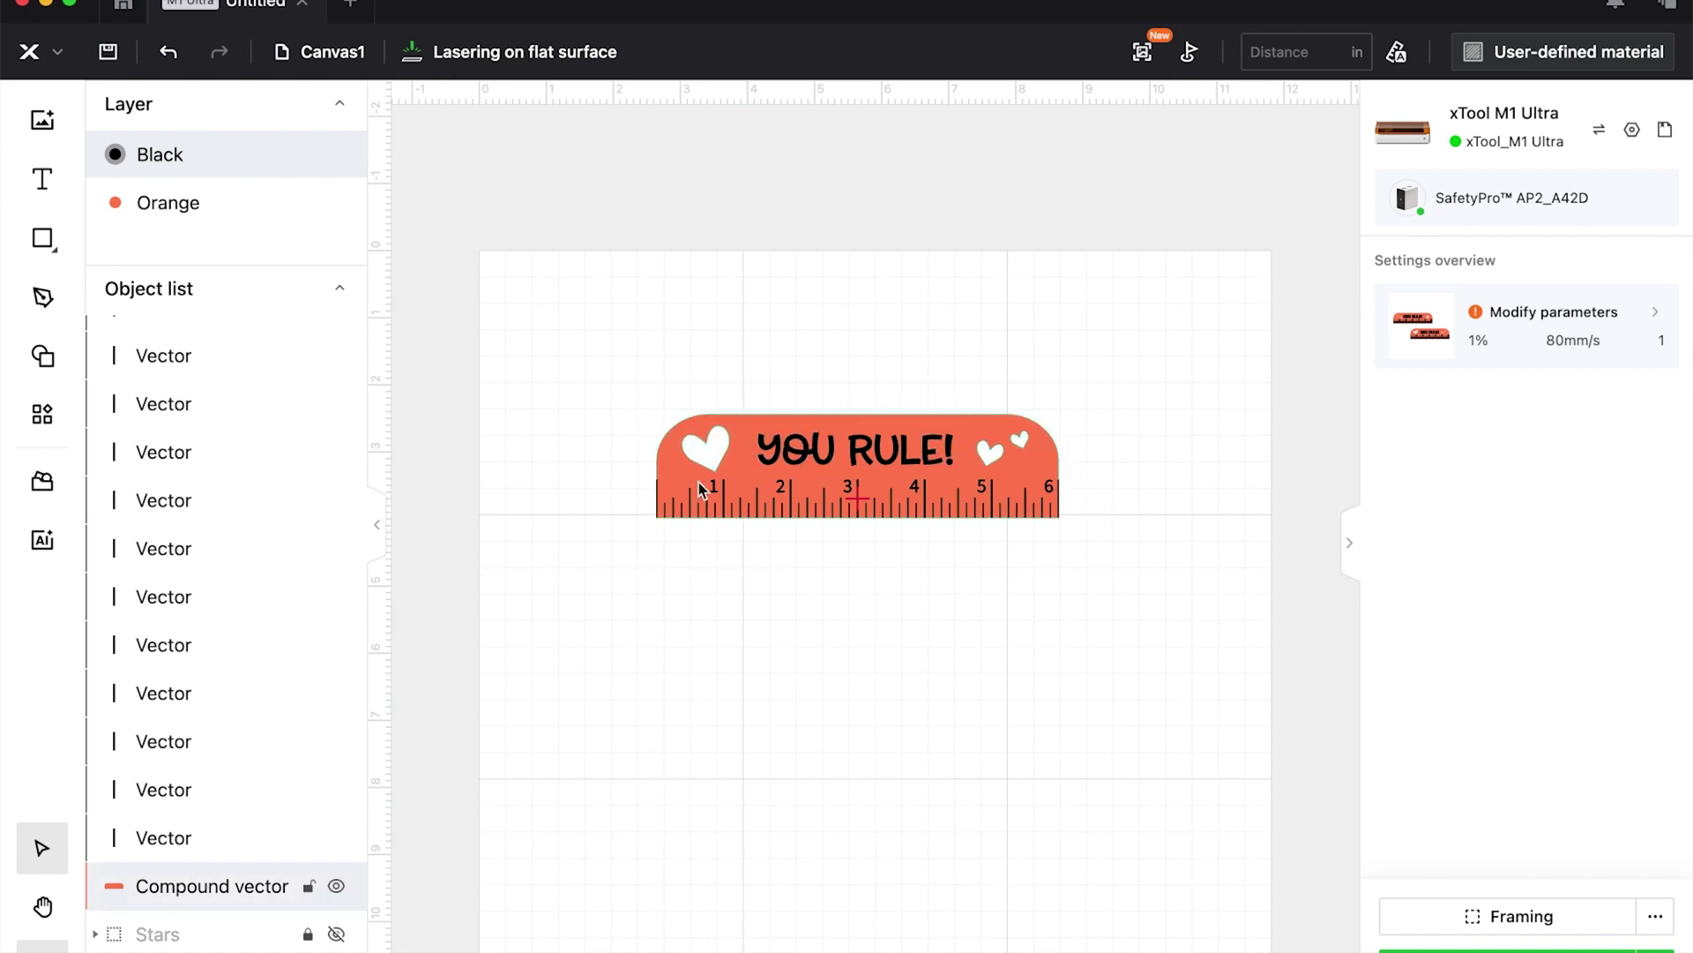
# - Set the heart ruler's outline shape to Cut instead of Engrave
pyautogui.click(695, 427)
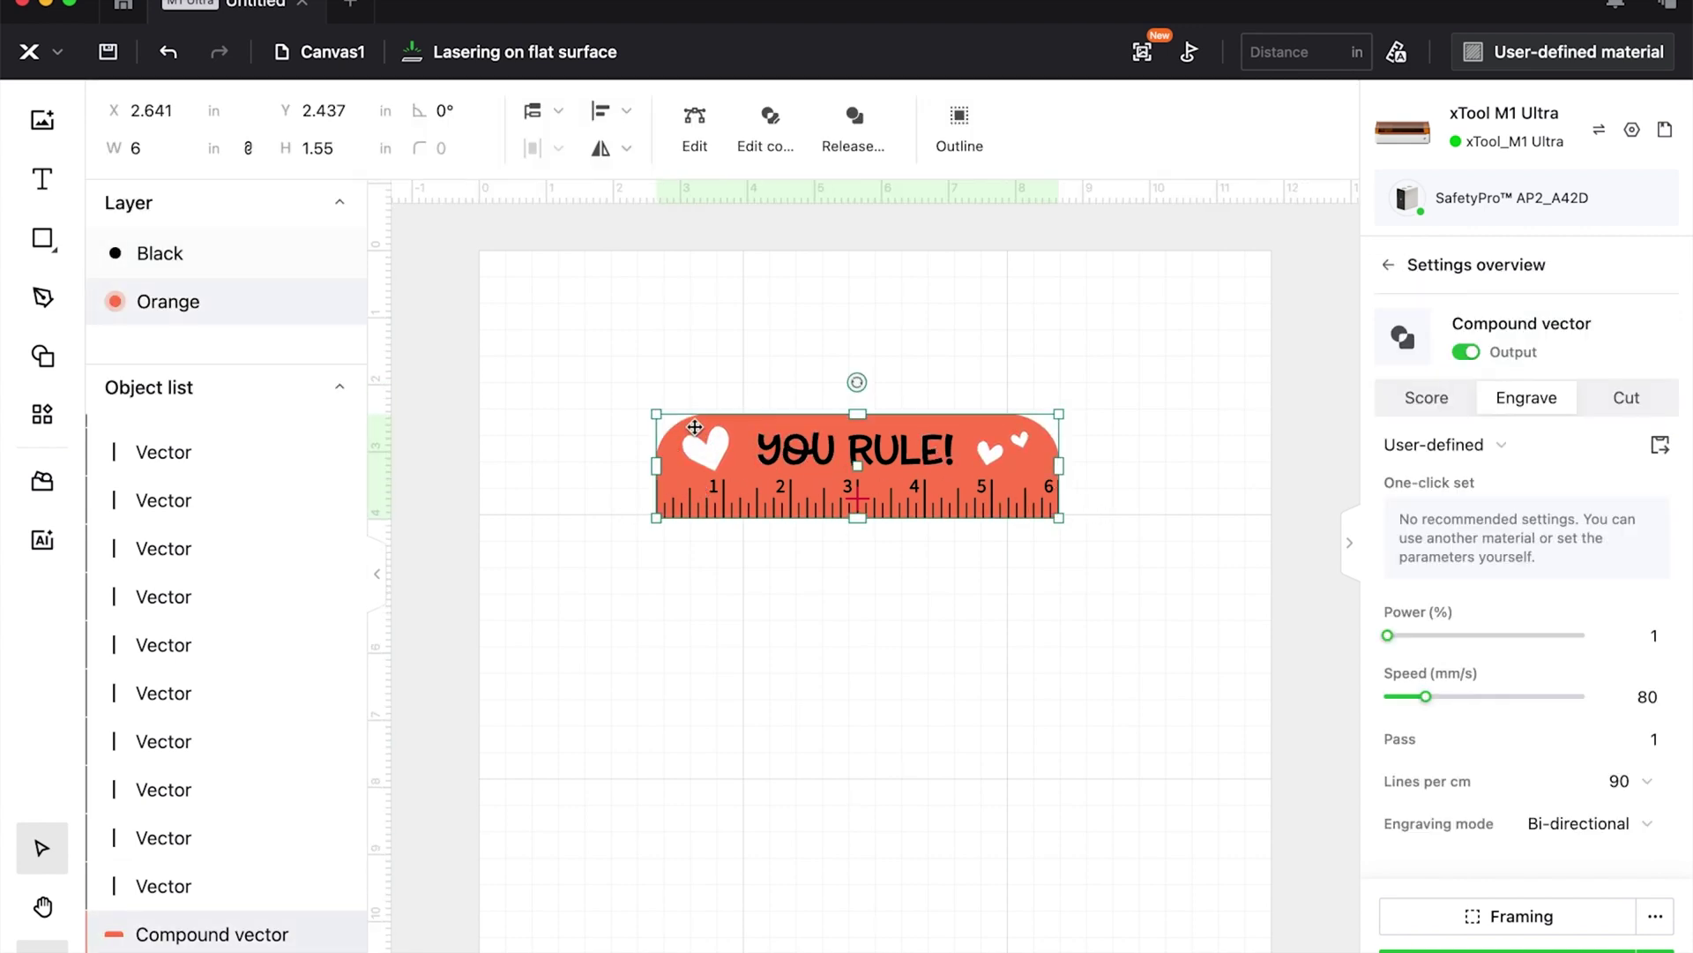
pyautogui.click(1628, 400)
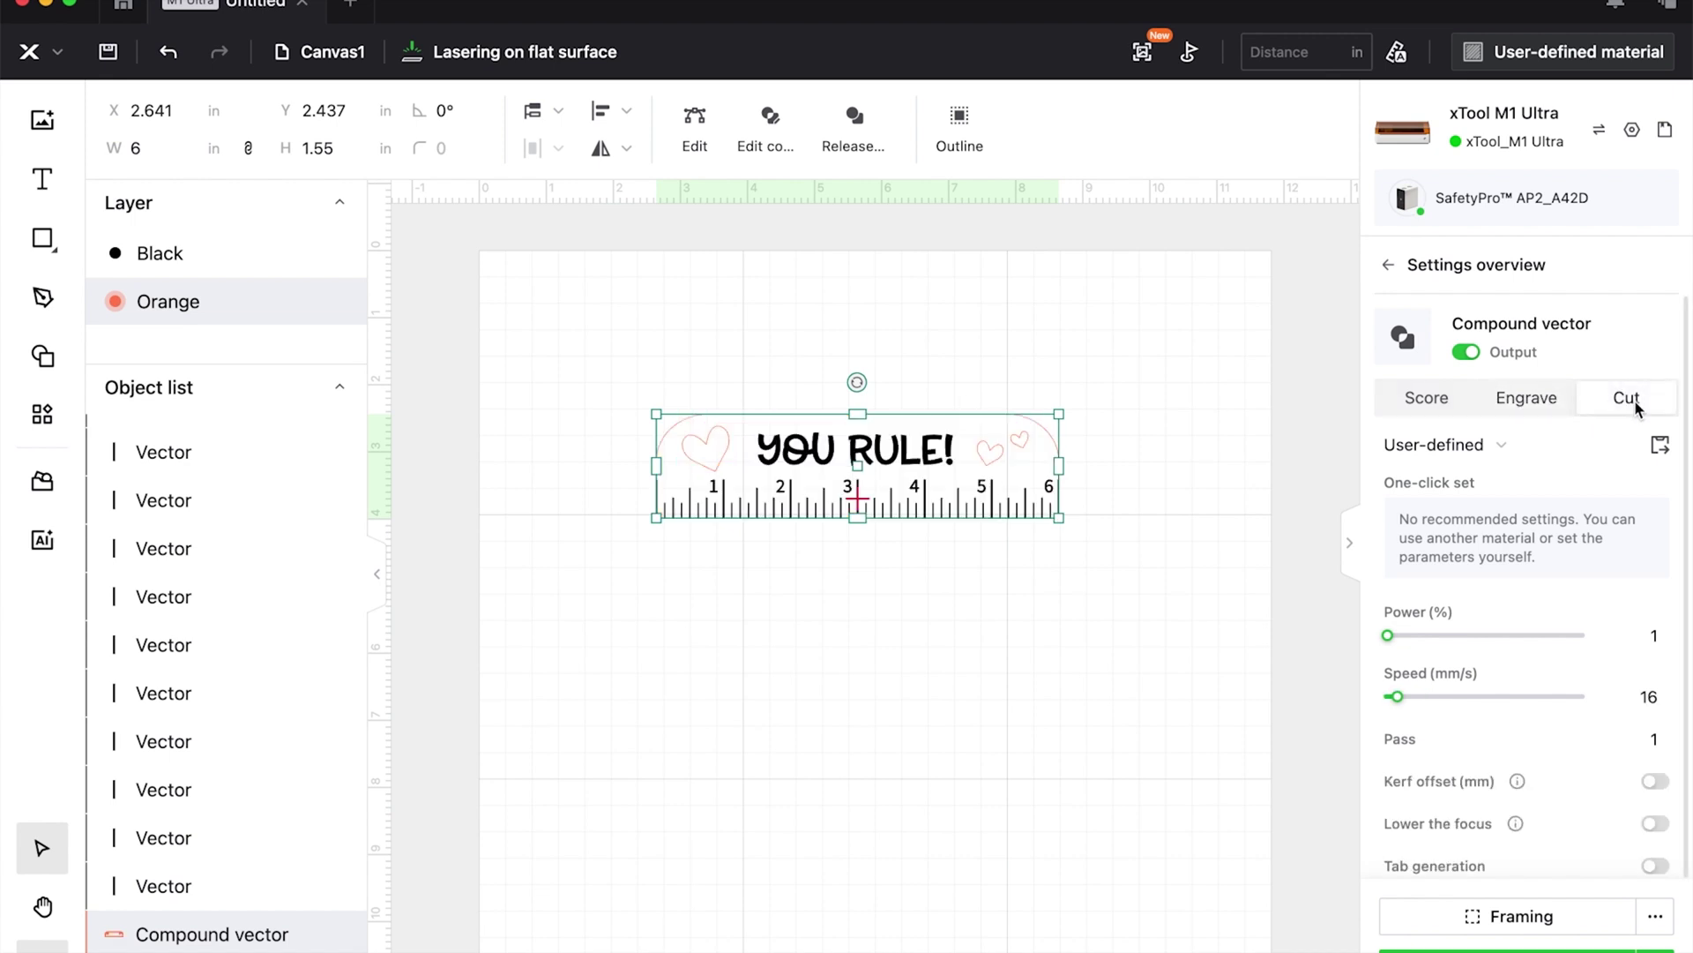
pyautogui.click(1058, 610)
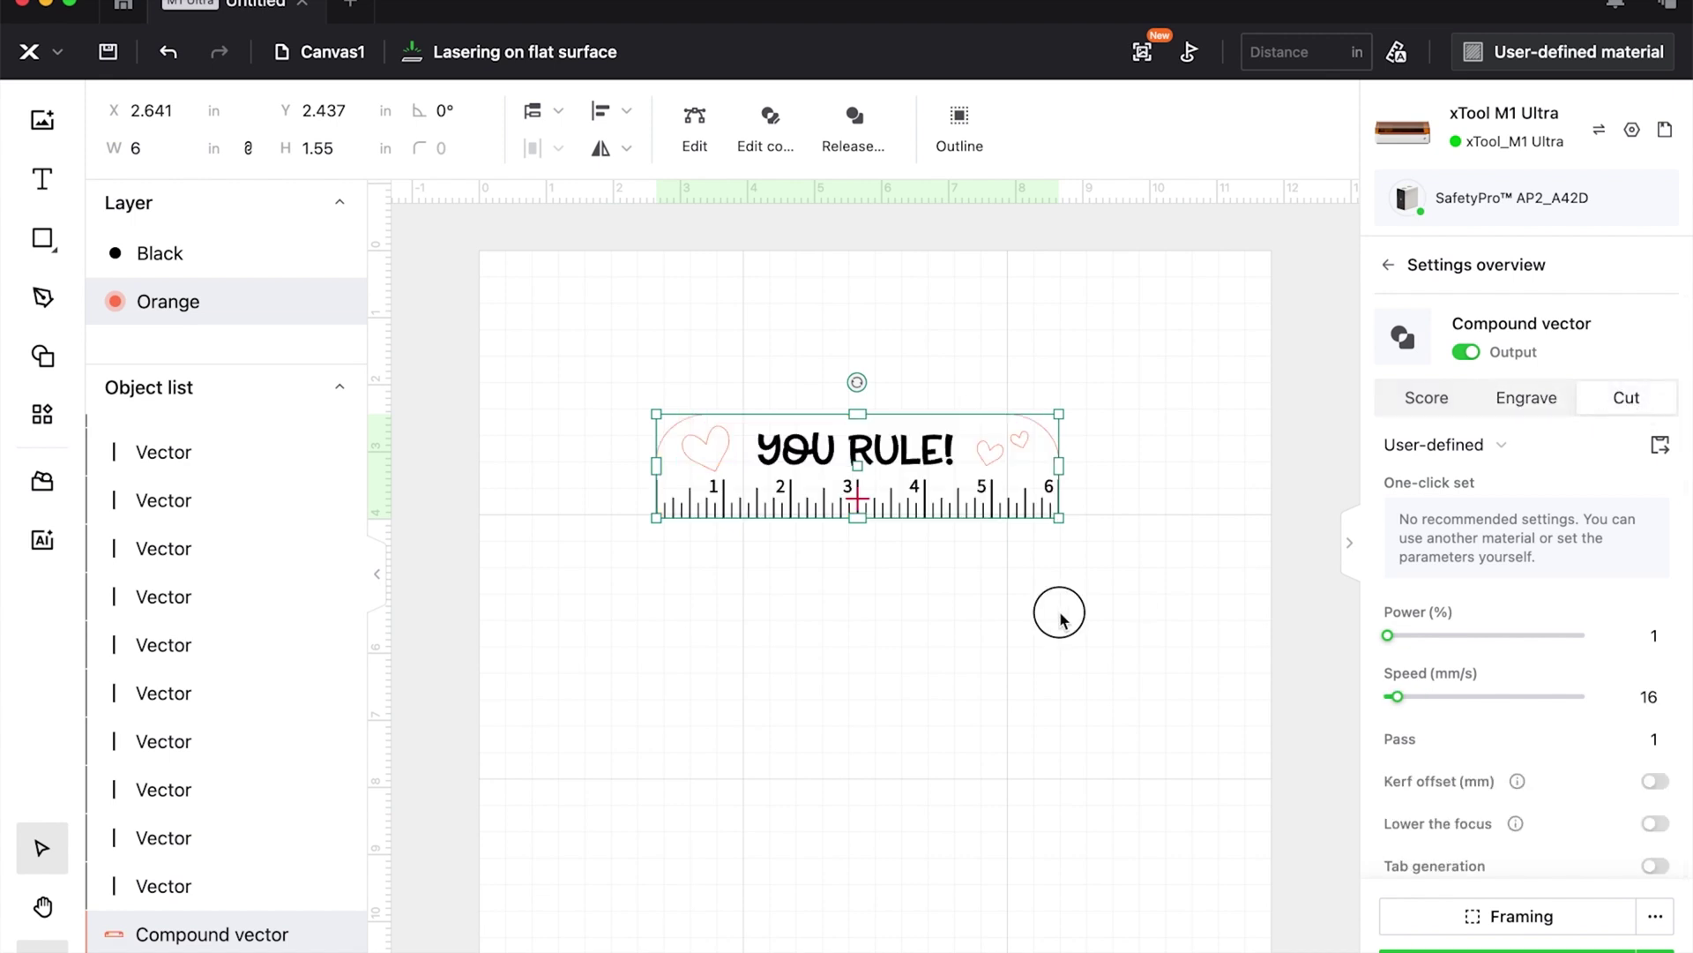
# - Group the ruler's text and tick marks together
pyautogui.moveTo(608, 382); pyautogui.dragTo(1158, 591)
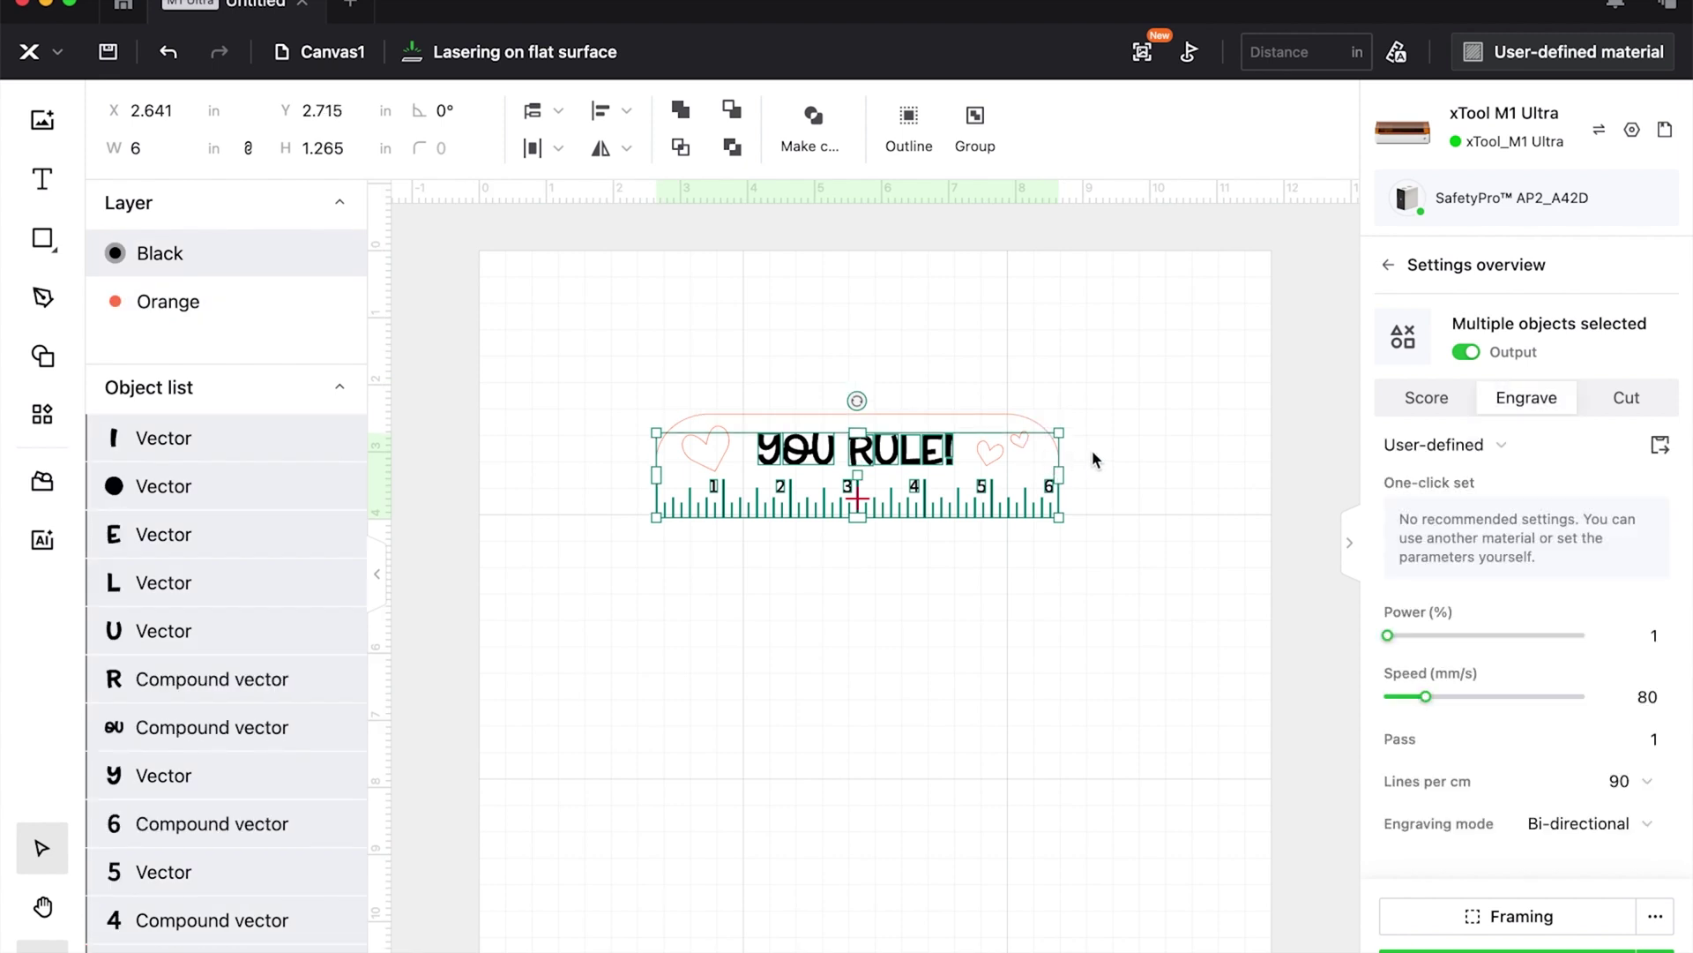
pyautogui.scroll(-10, 403, 638)
pyautogui.scroll(-10, 322, 683)
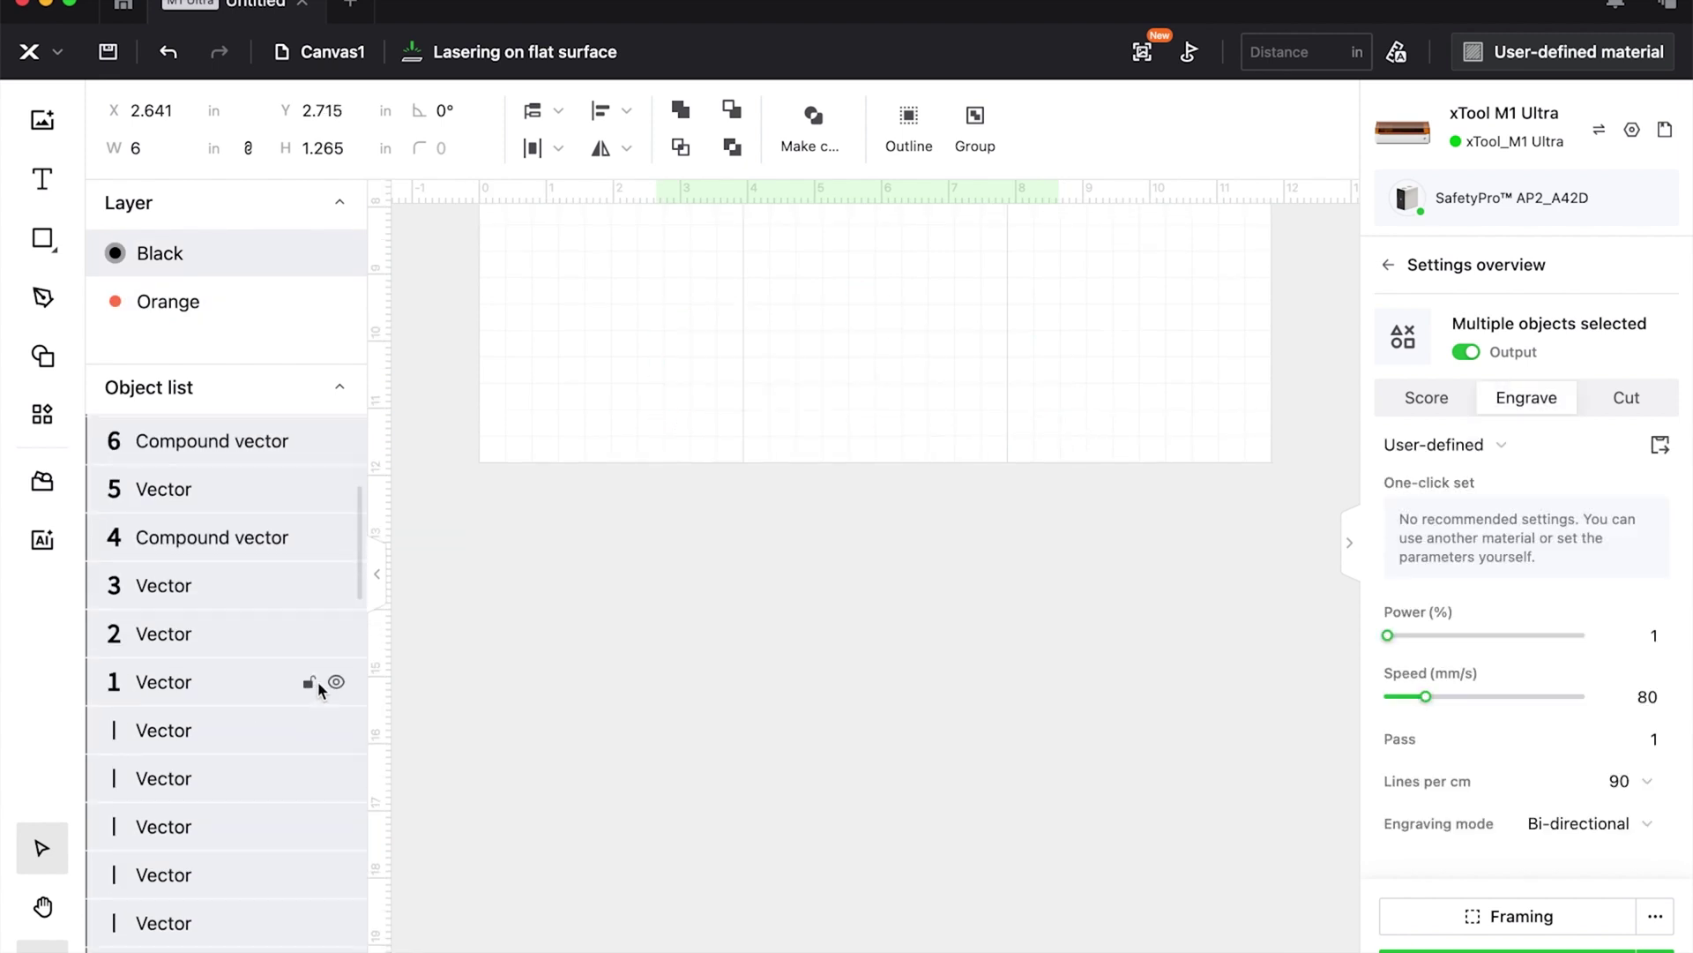
pyautogui.scroll(-5, 322, 689)
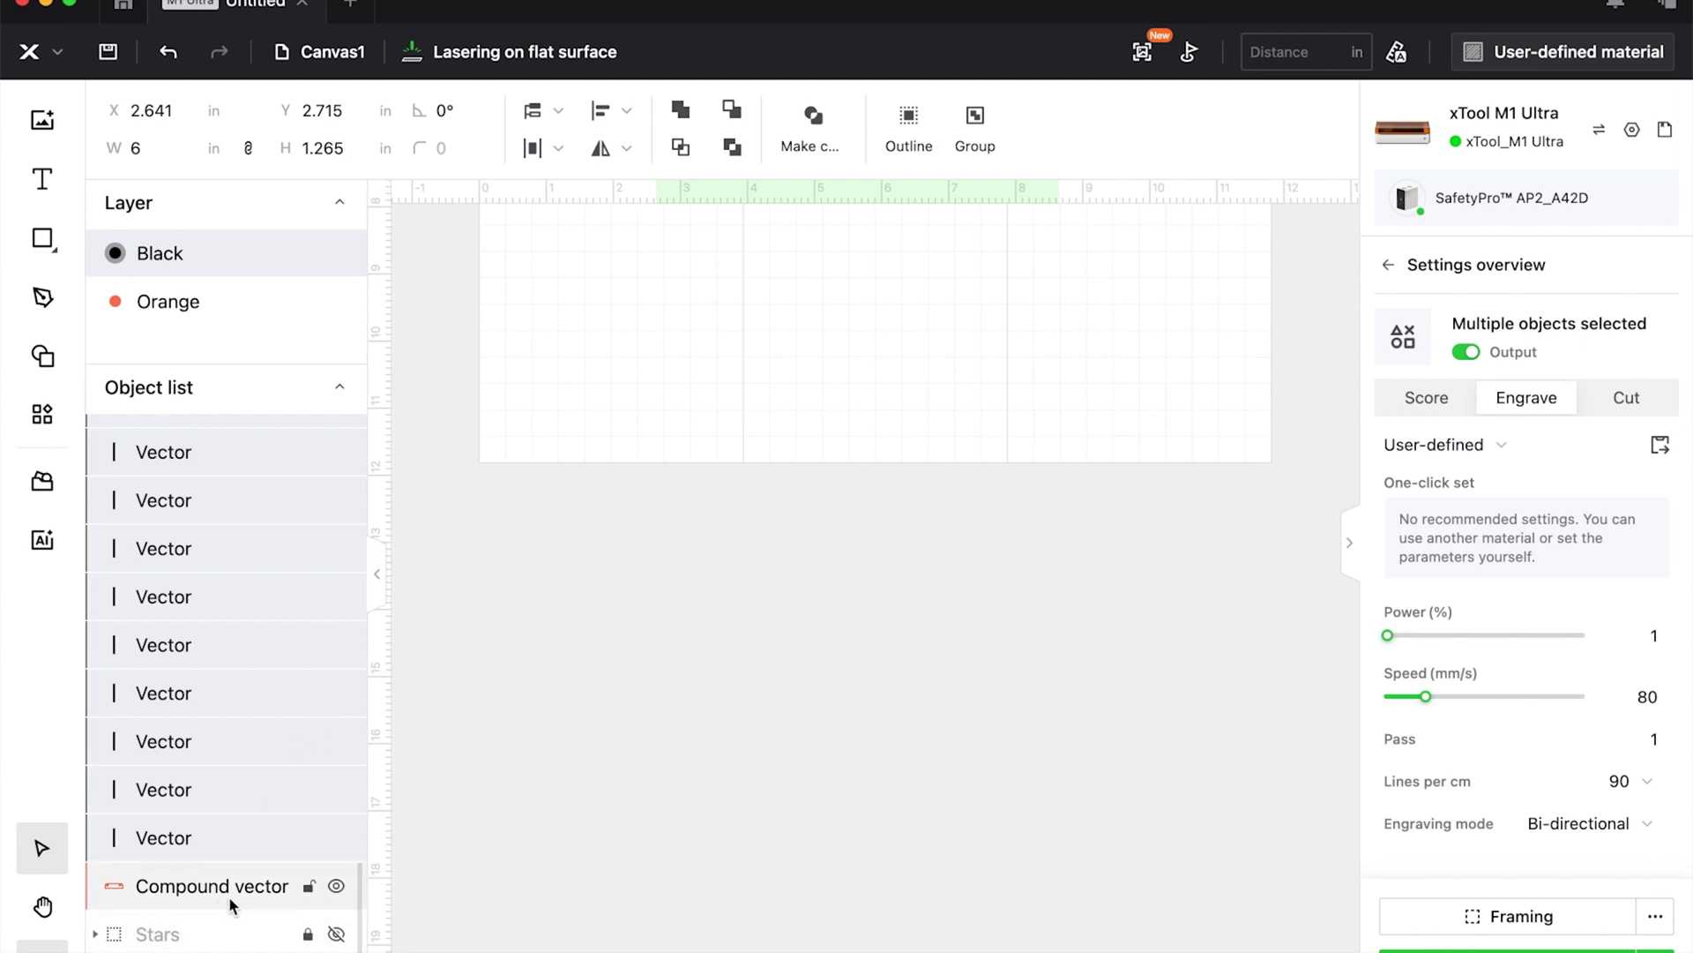
pyautogui.scroll(15, 560, 681)
pyautogui.scroll(-10, 573, 674)
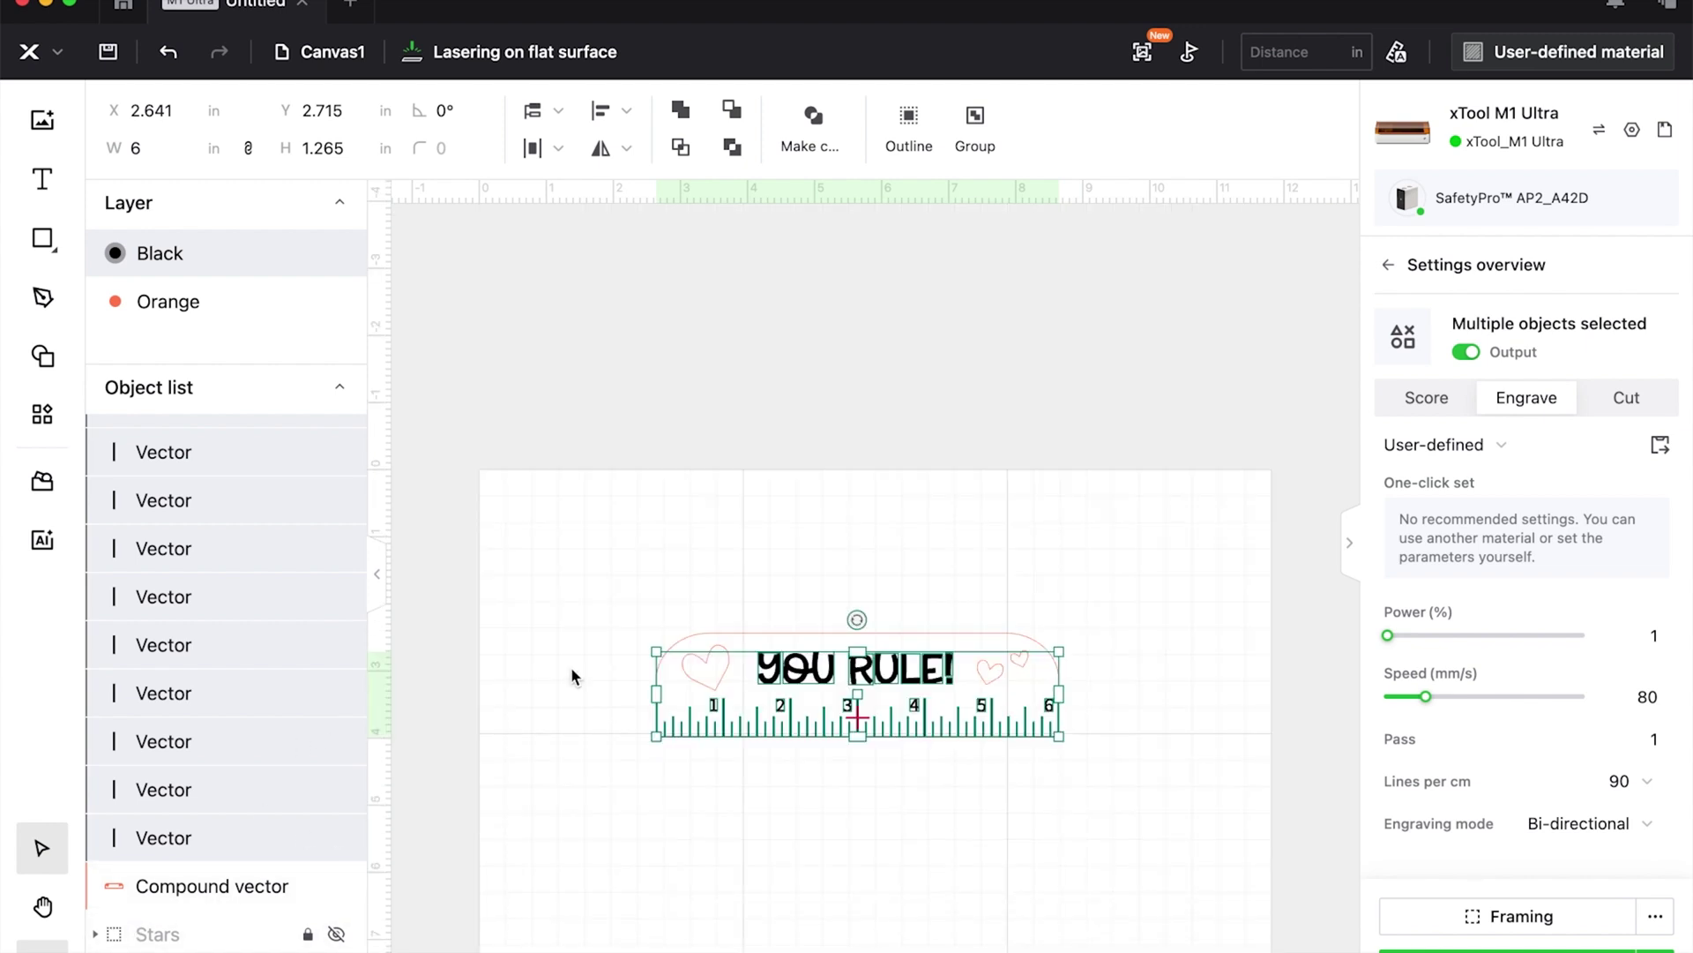
pyautogui.click(975, 149)
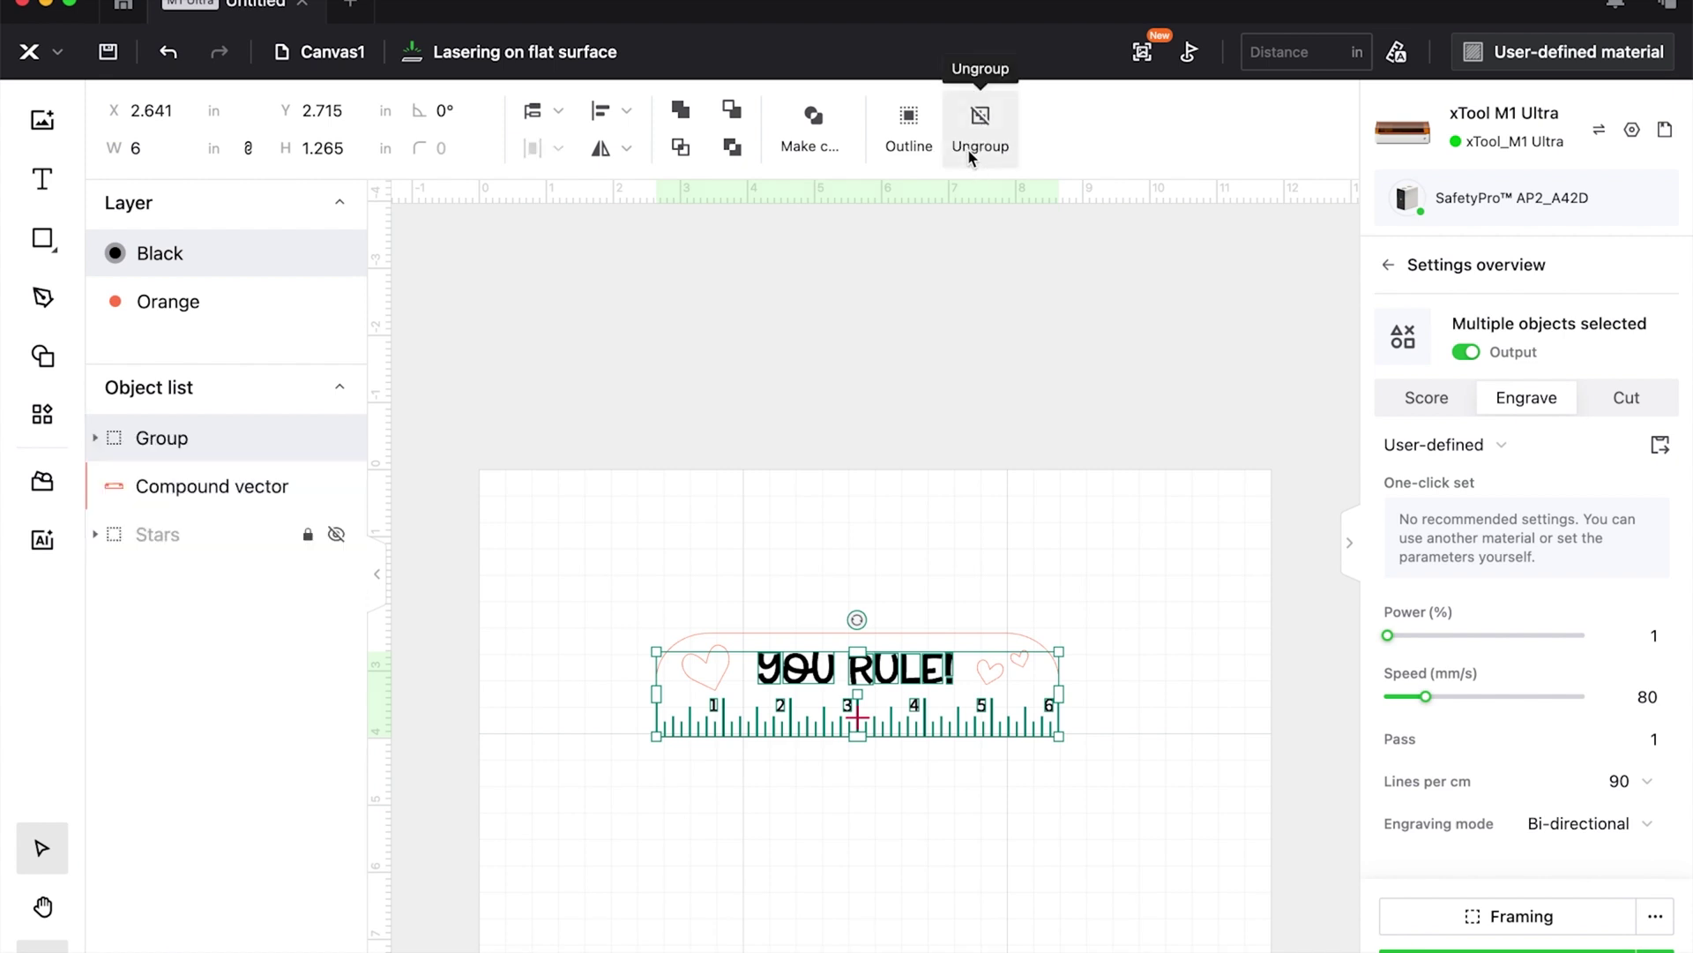
# - Rename the new group 'Engraving' and the outline shape 'Cut'
pyautogui.doubleClick(162, 441)
pyautogui.write('Engraving')
pyautogui.press('Return')
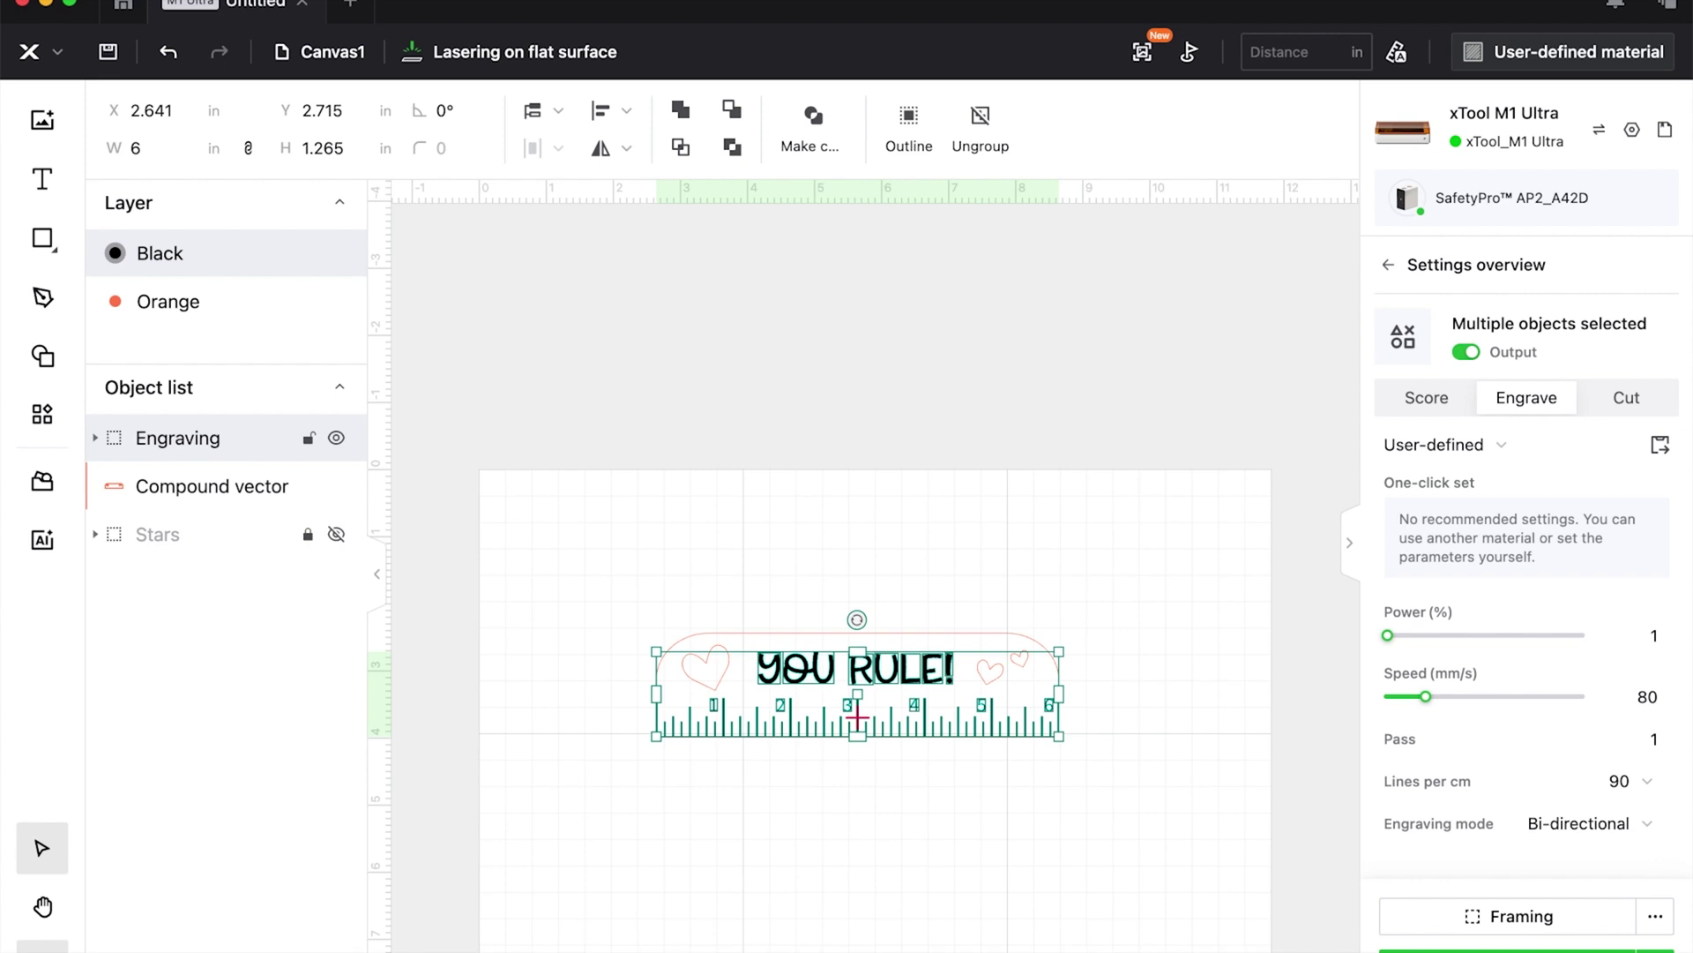
pyautogui.doubleClick(210, 481)
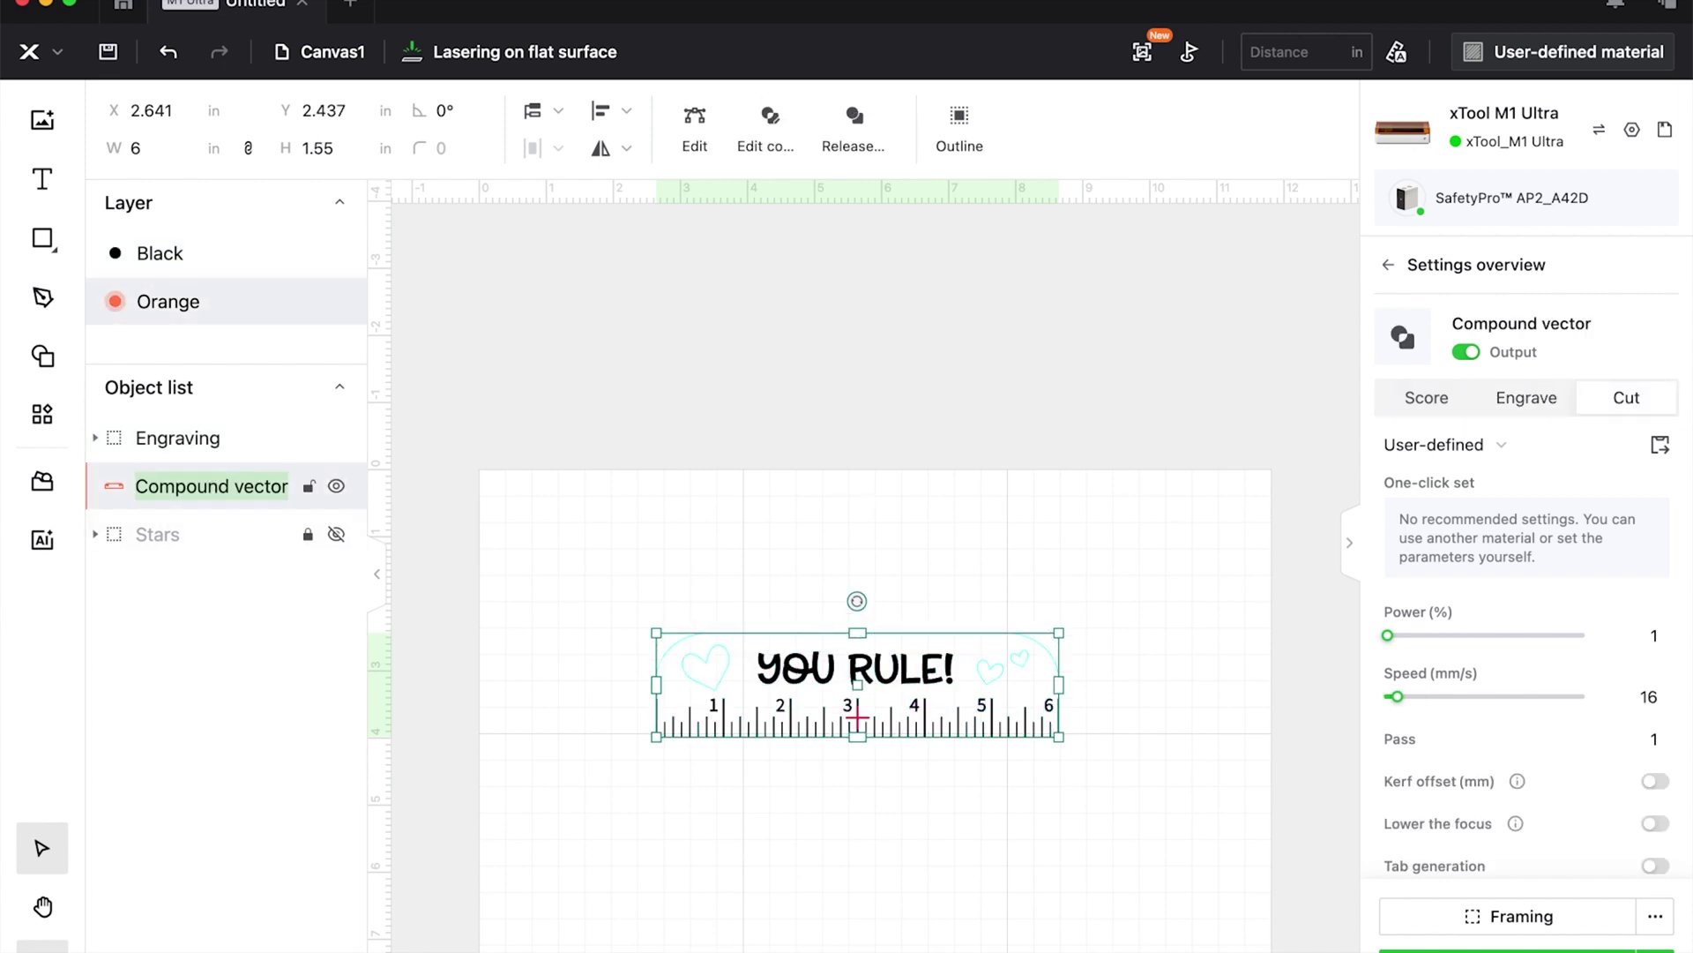
pyautogui.write('Cut')
pyautogui.click(510, 448)
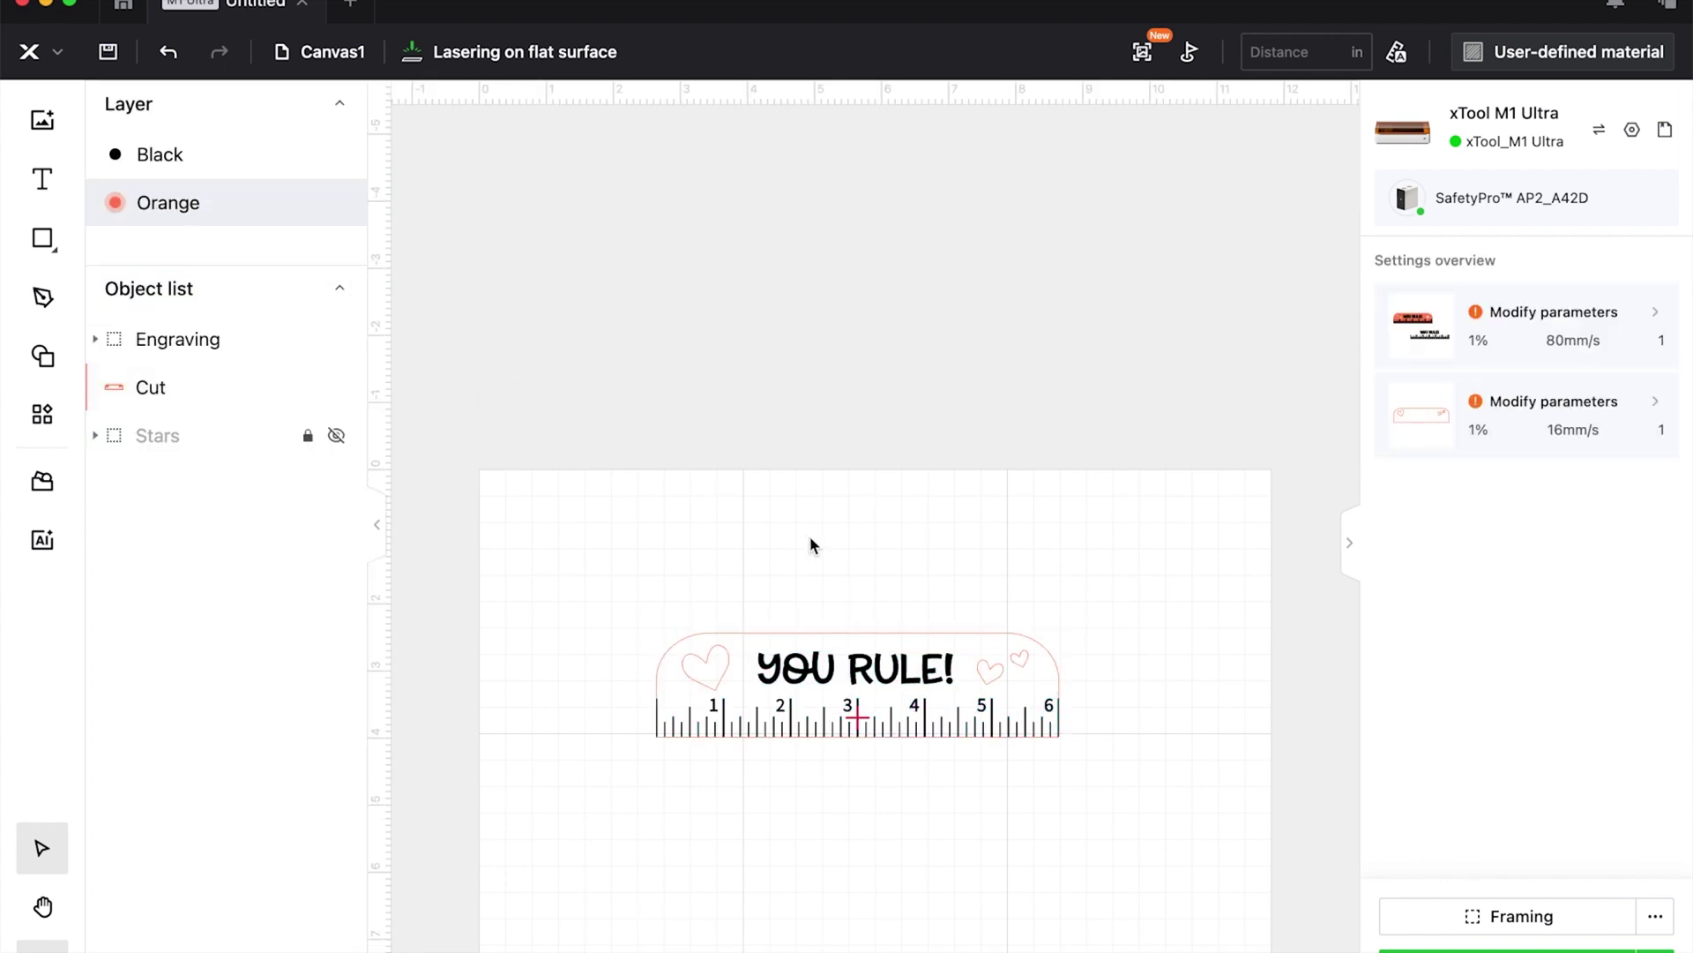
# - Set the material to 3mm Basswood Plywood, giving Engrave 40%/130mm/s and Cut 90%/5mm/s
pyautogui.scroll(-5, 1222, 334)
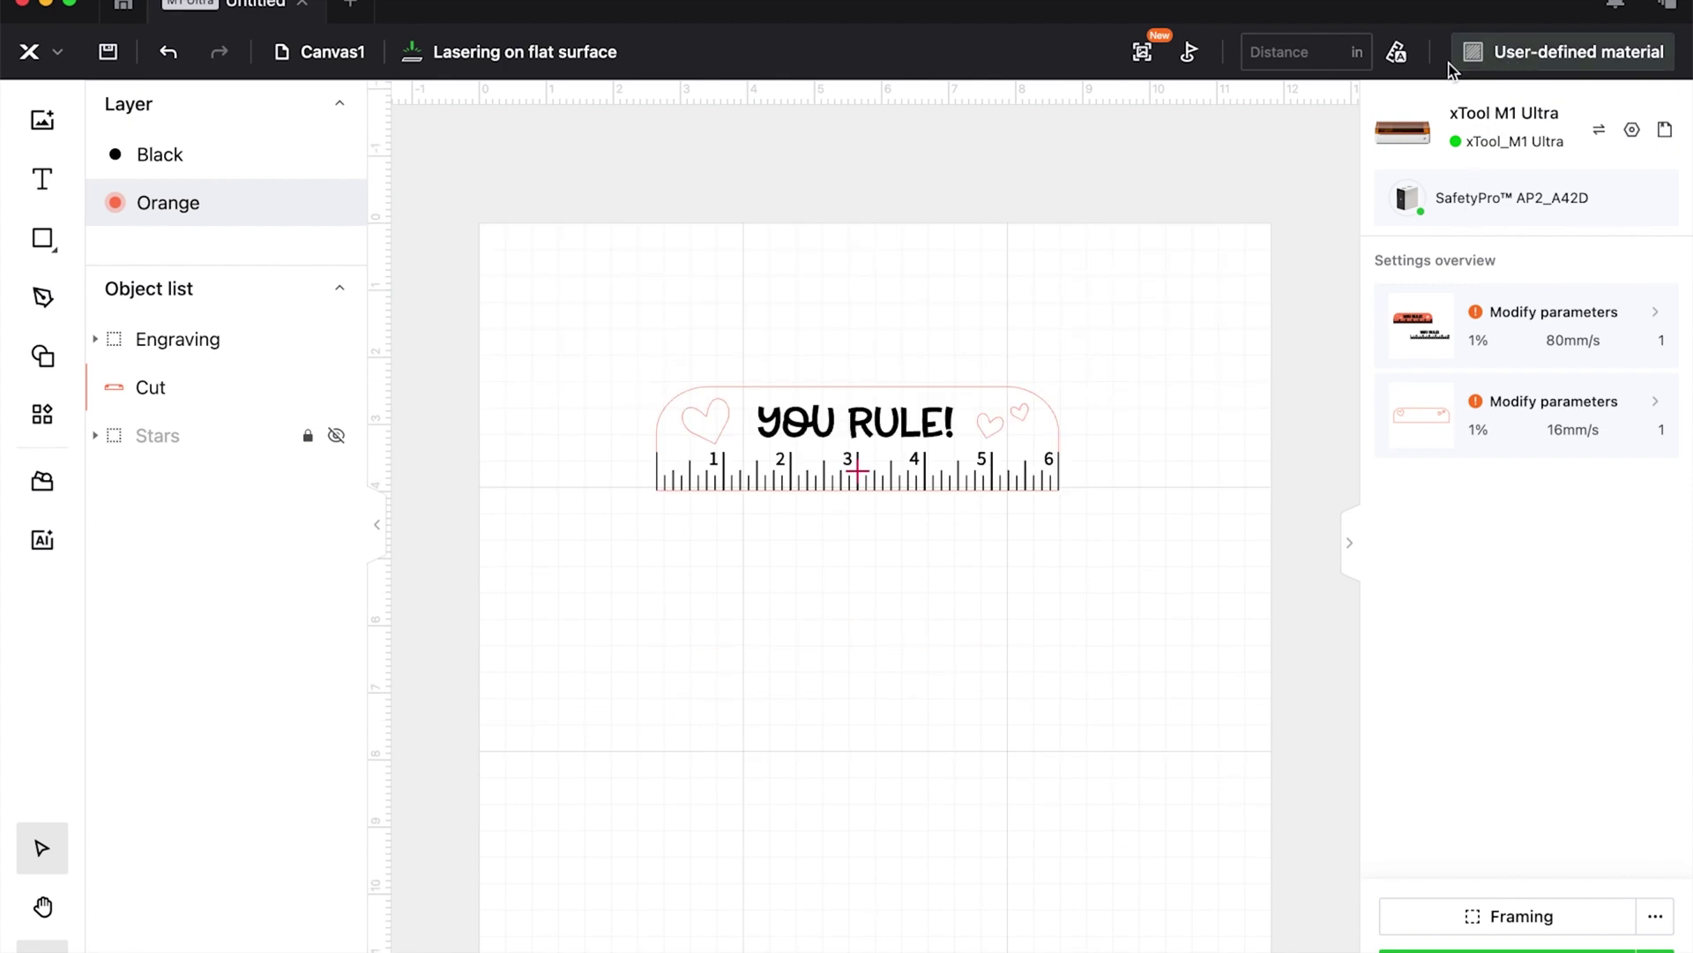
pyautogui.click(1457, 60)
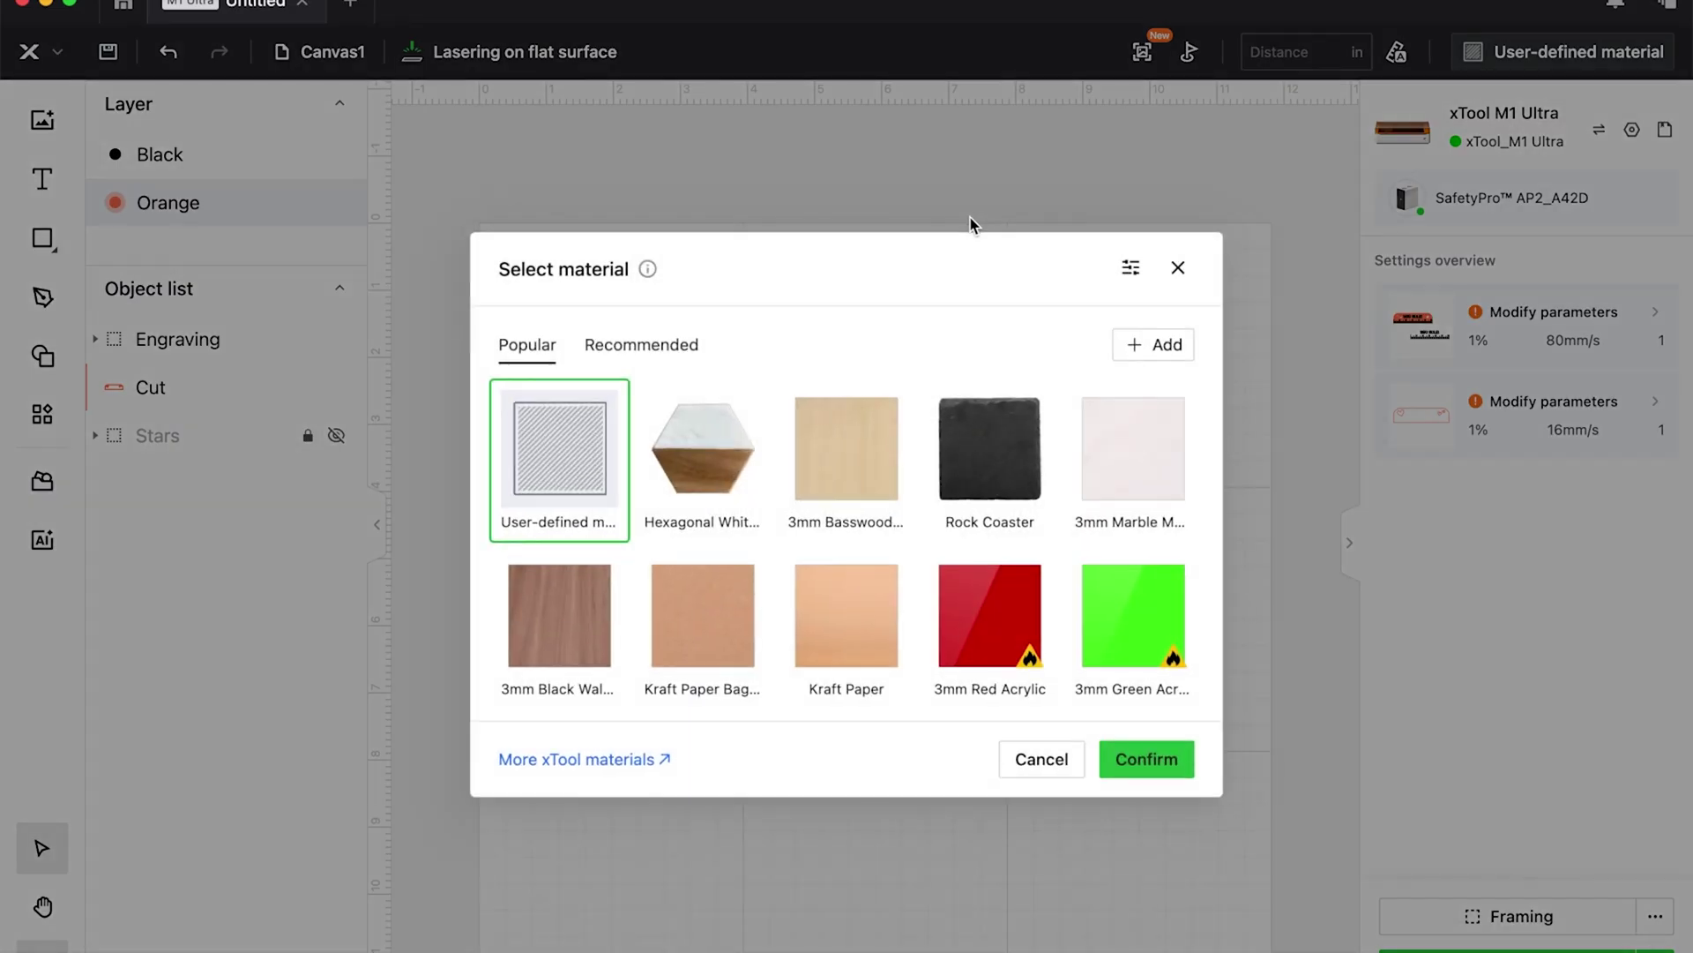
pyautogui.click(870, 468)
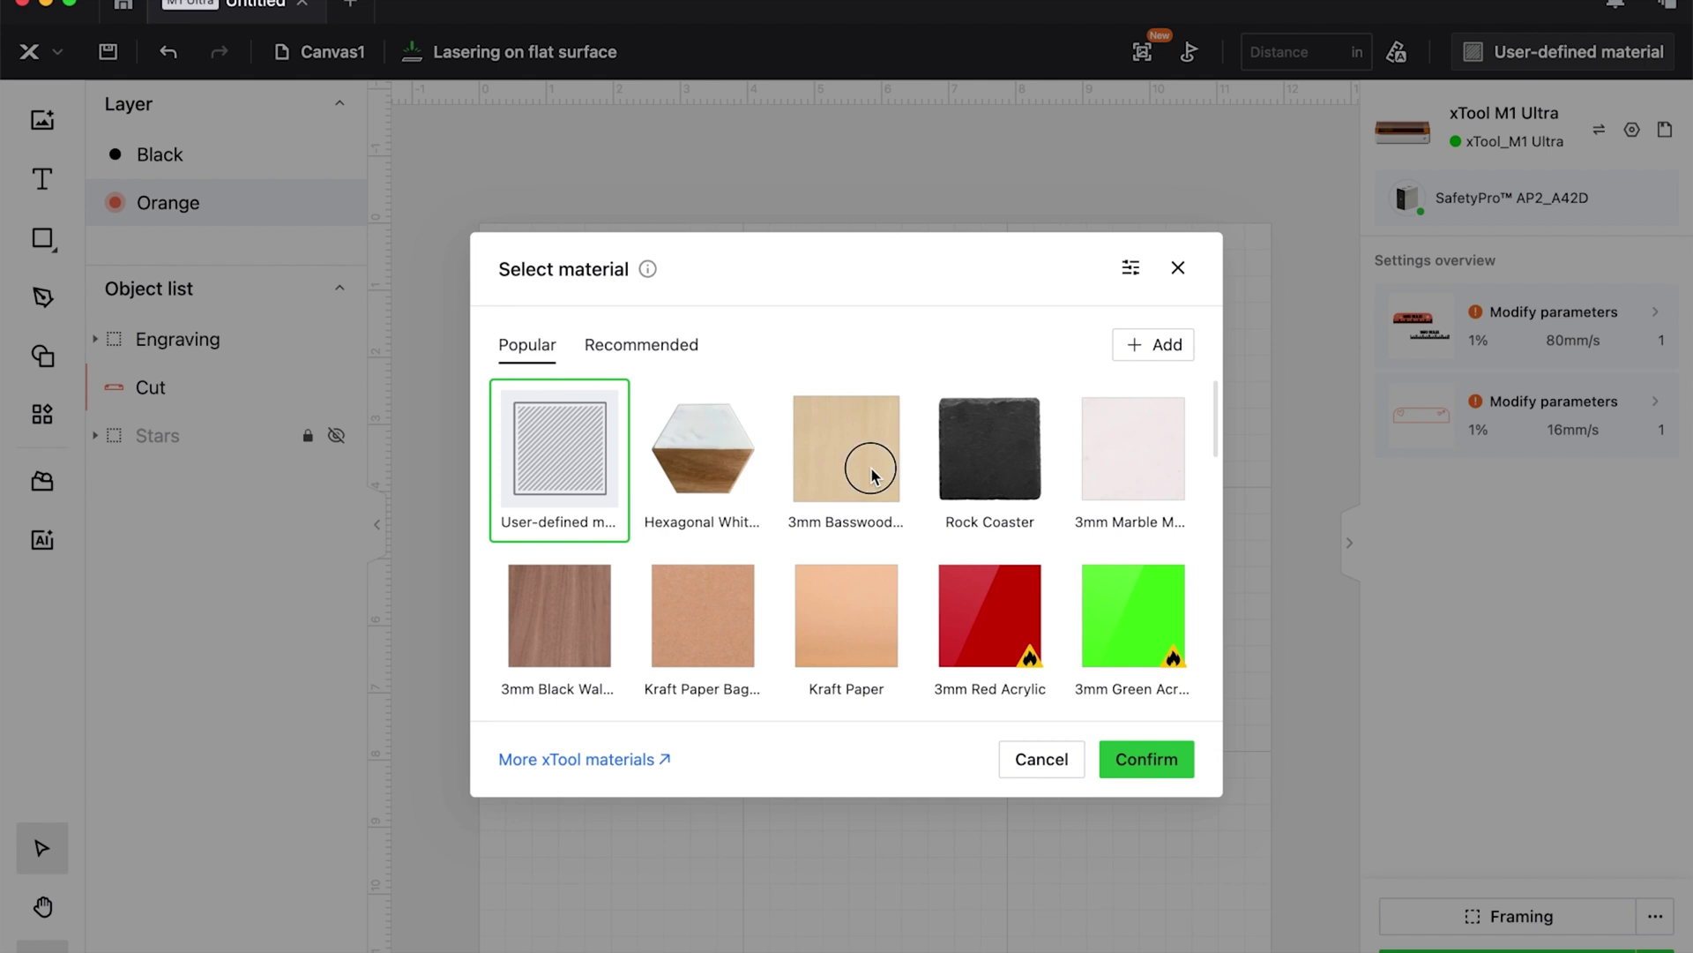
pyautogui.click(1113, 755)
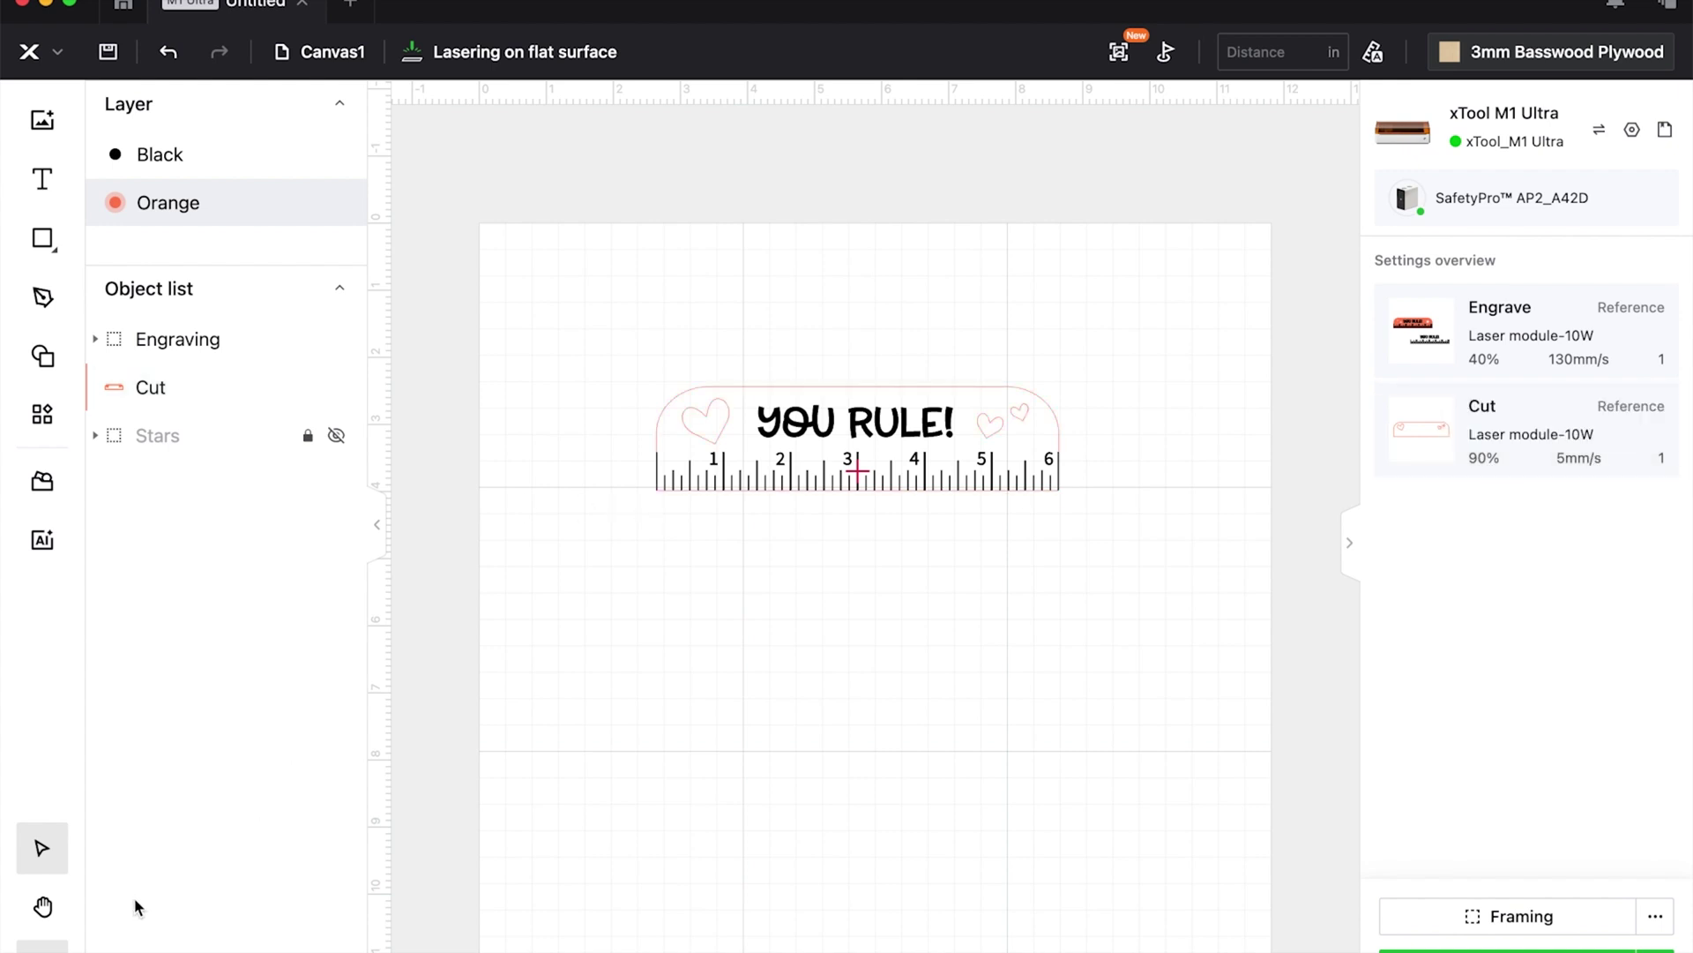
pyautogui.click(320, 51)
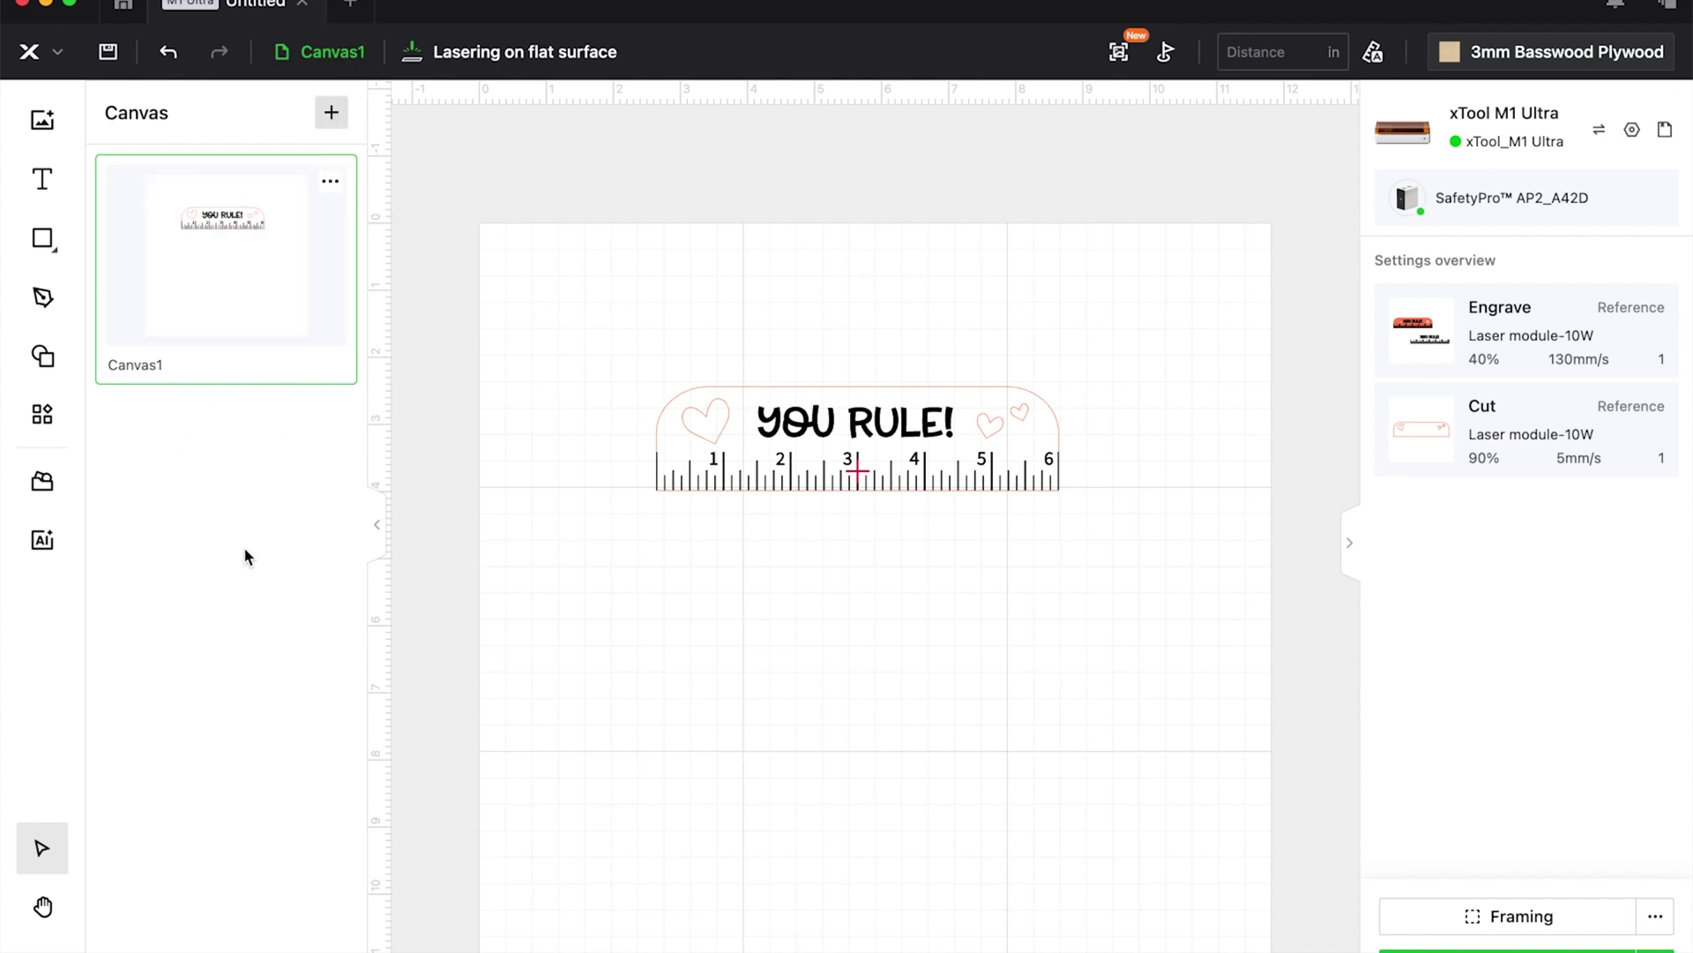
# - Rename Canvas2 to 'test' and make it the active canvas
pyautogui.doubleClick(116, 594)
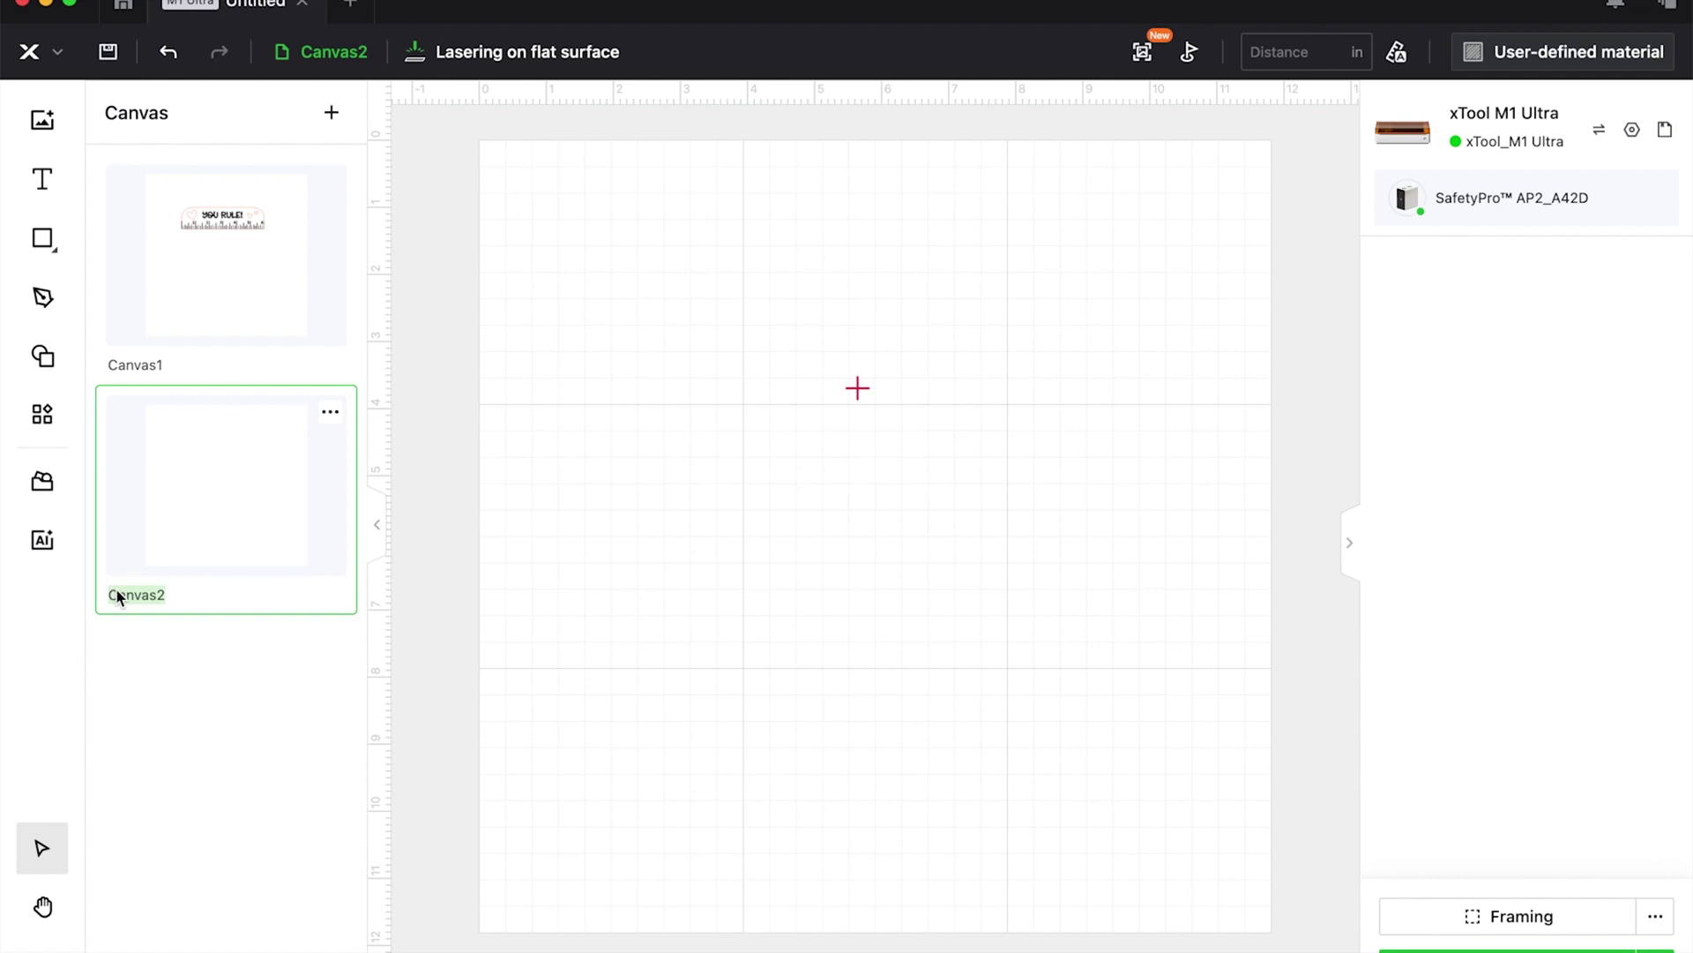
pyautogui.write('test')
pyautogui.press('Return')
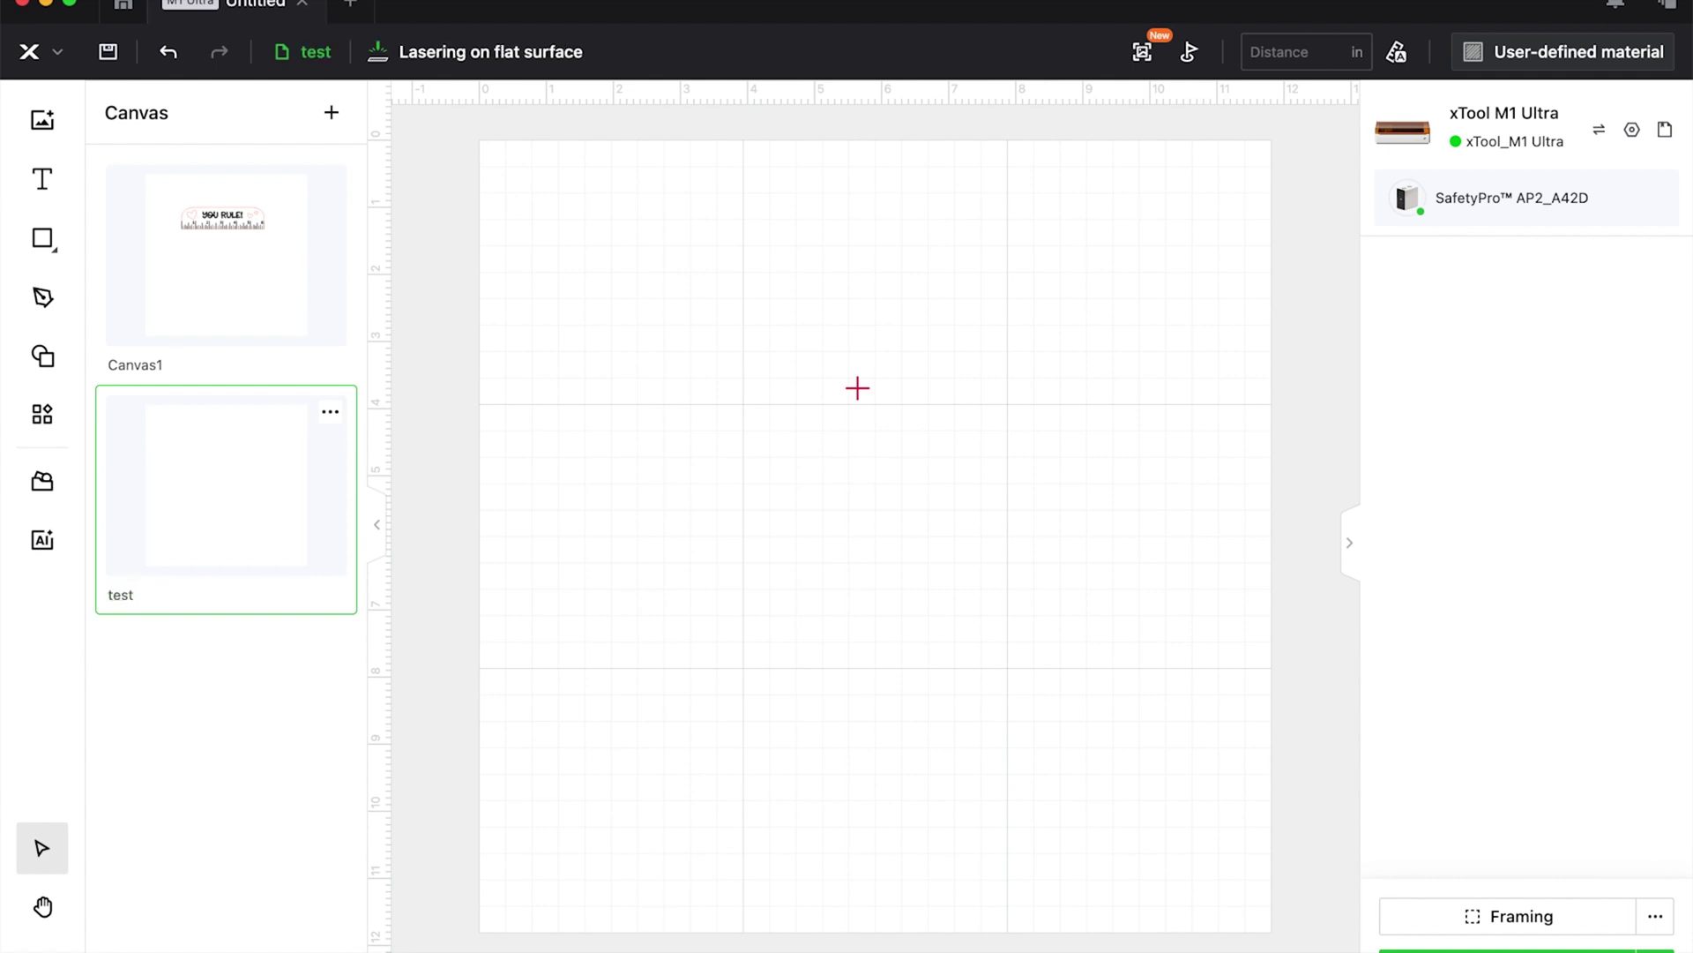
pyautogui.click(204, 281)
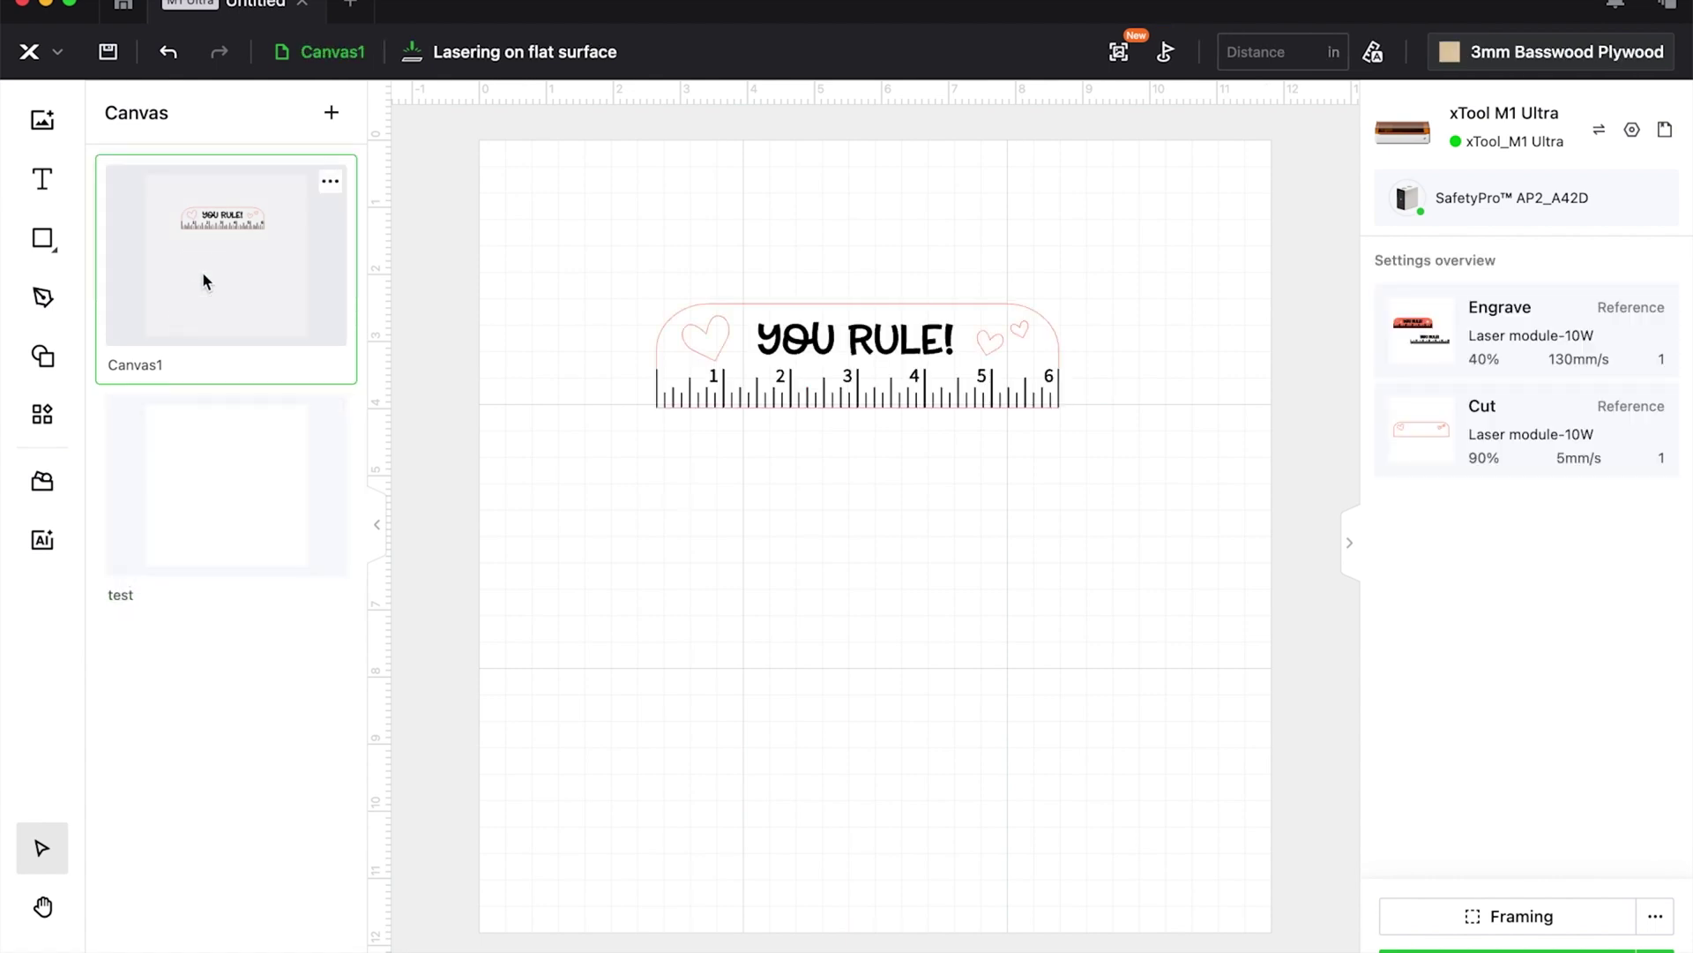
pyautogui.click(182, 525)
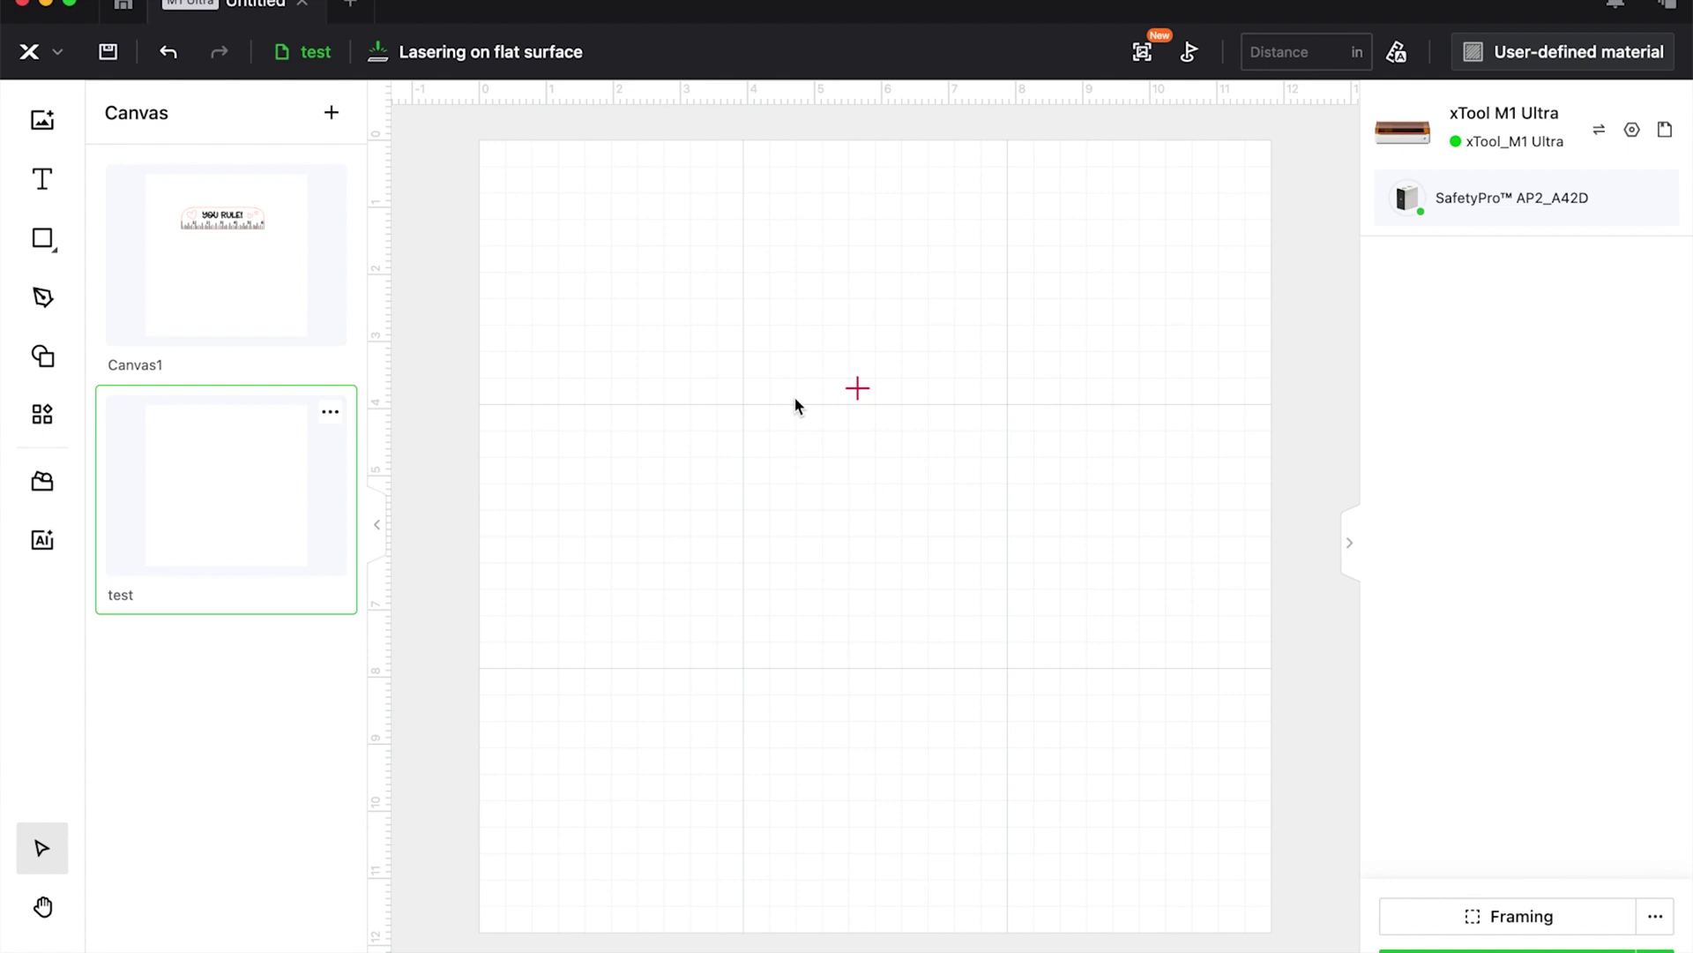
# - Draw a small circle on the test canvas and set it to Engrave
pyautogui.press('e')
pyautogui.moveTo(779, 391)
pyautogui.mouseDown()
pyautogui.moveTo(809, 429)
pyautogui.moveTo(799, 405)
pyautogui.mouseUp()
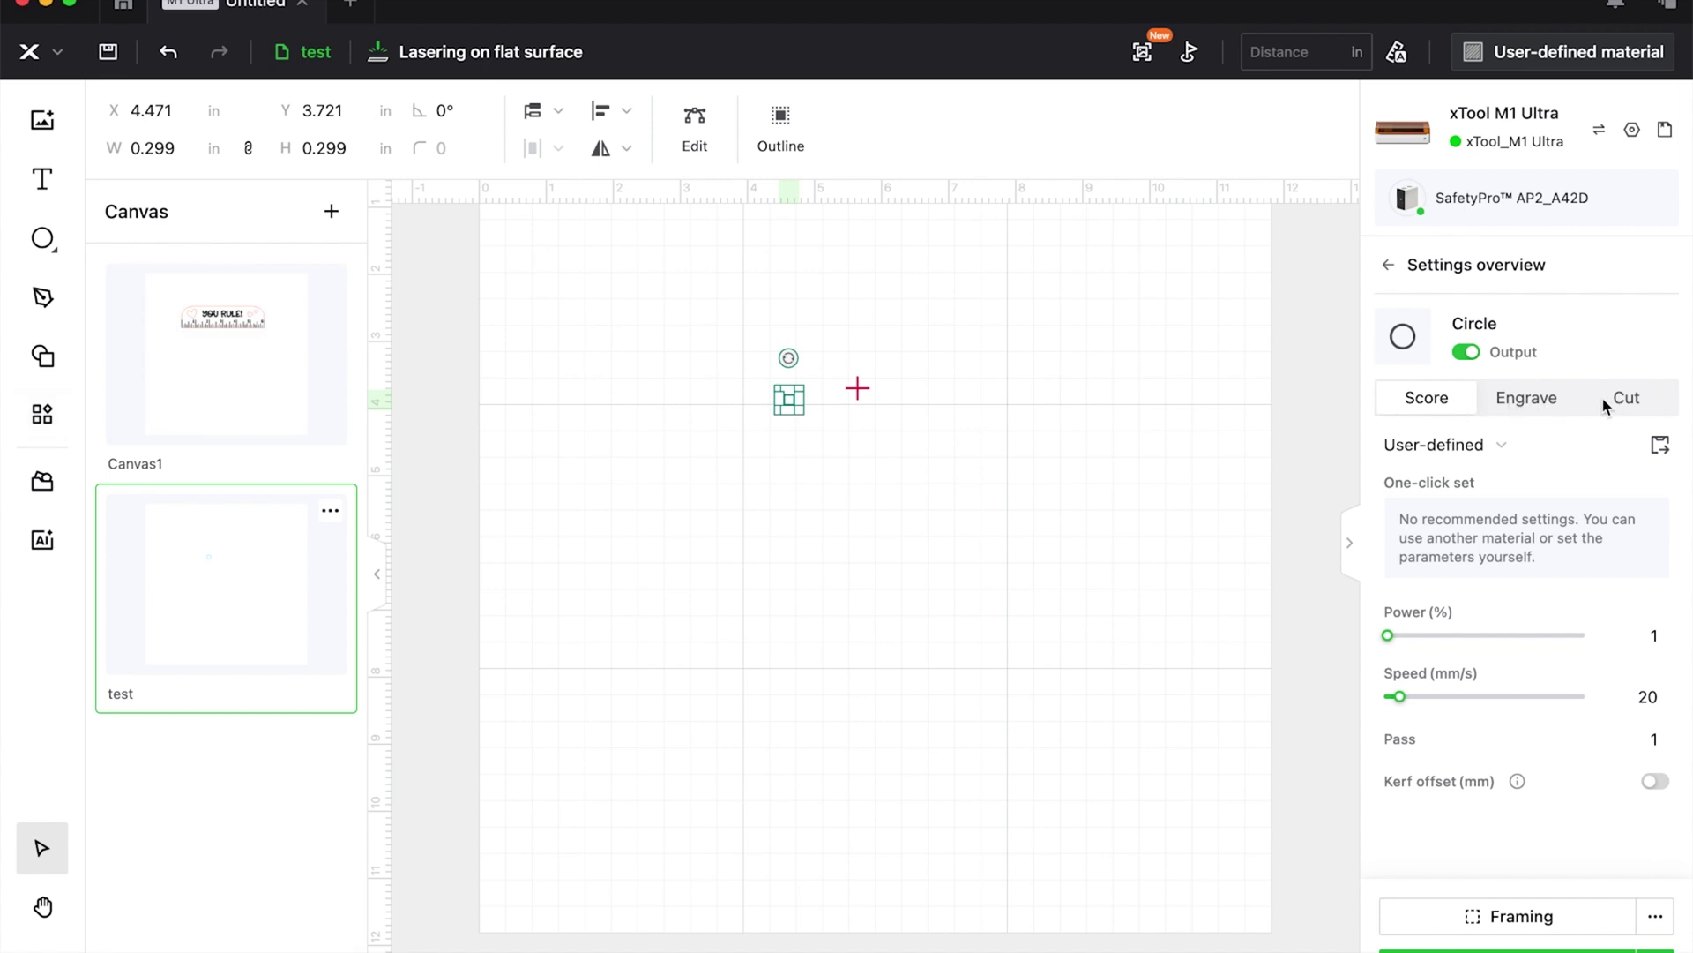
pyautogui.click(1550, 404)
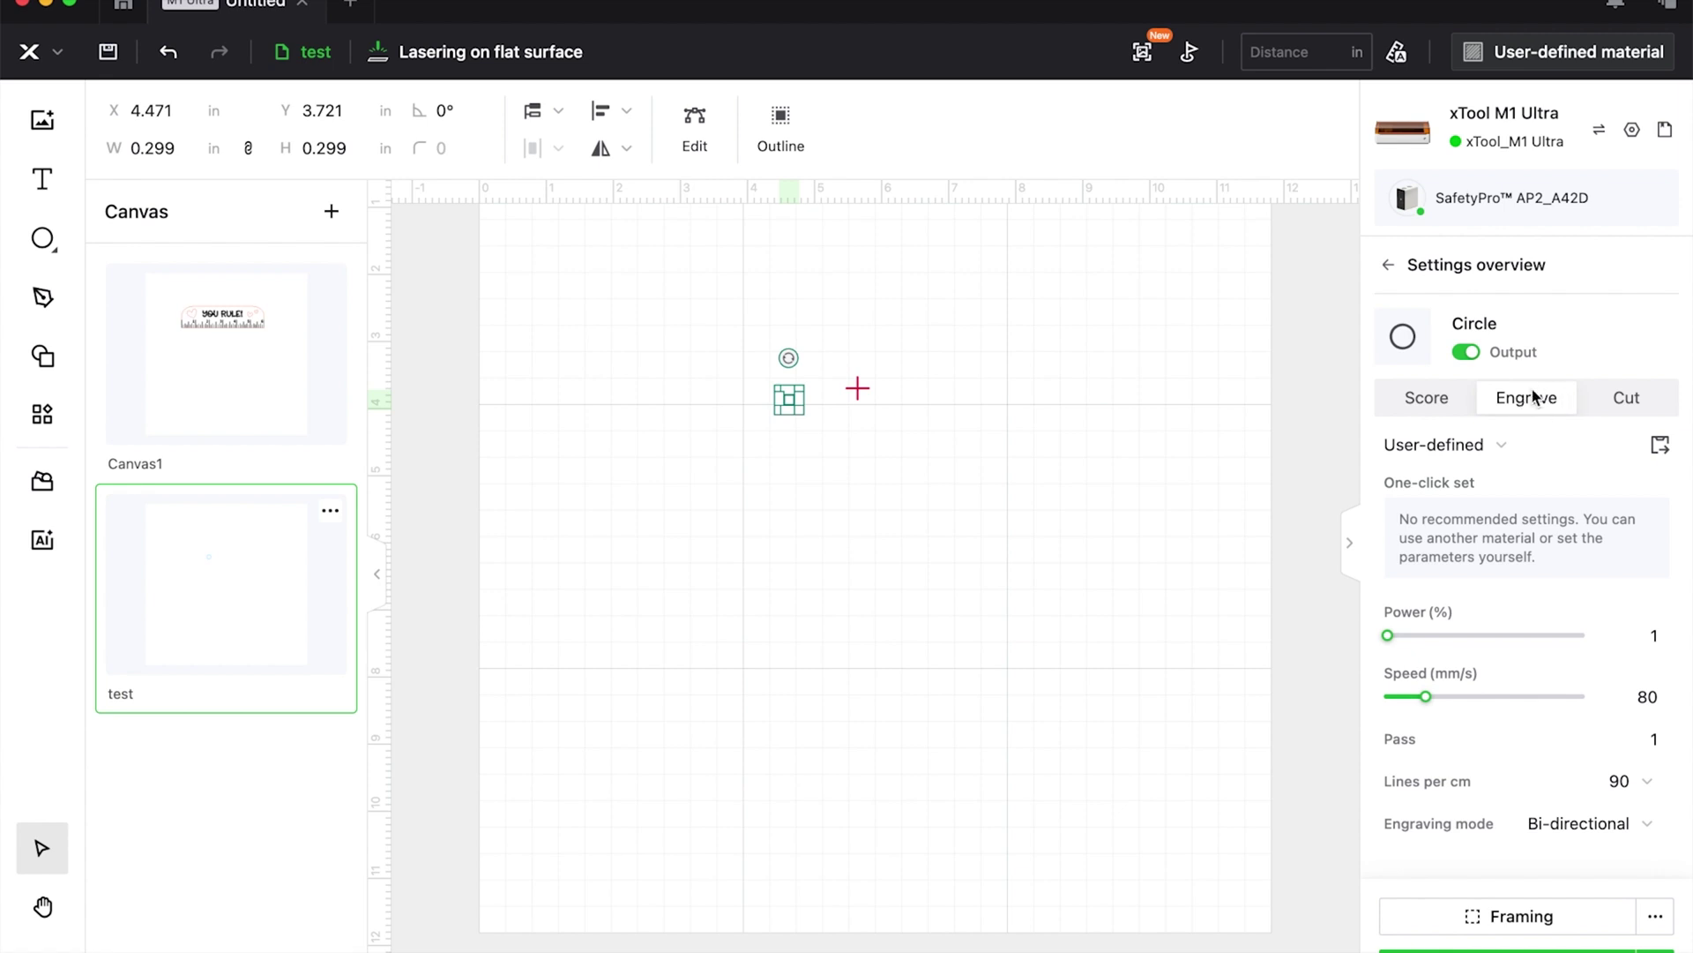
pyautogui.click(43, 414)
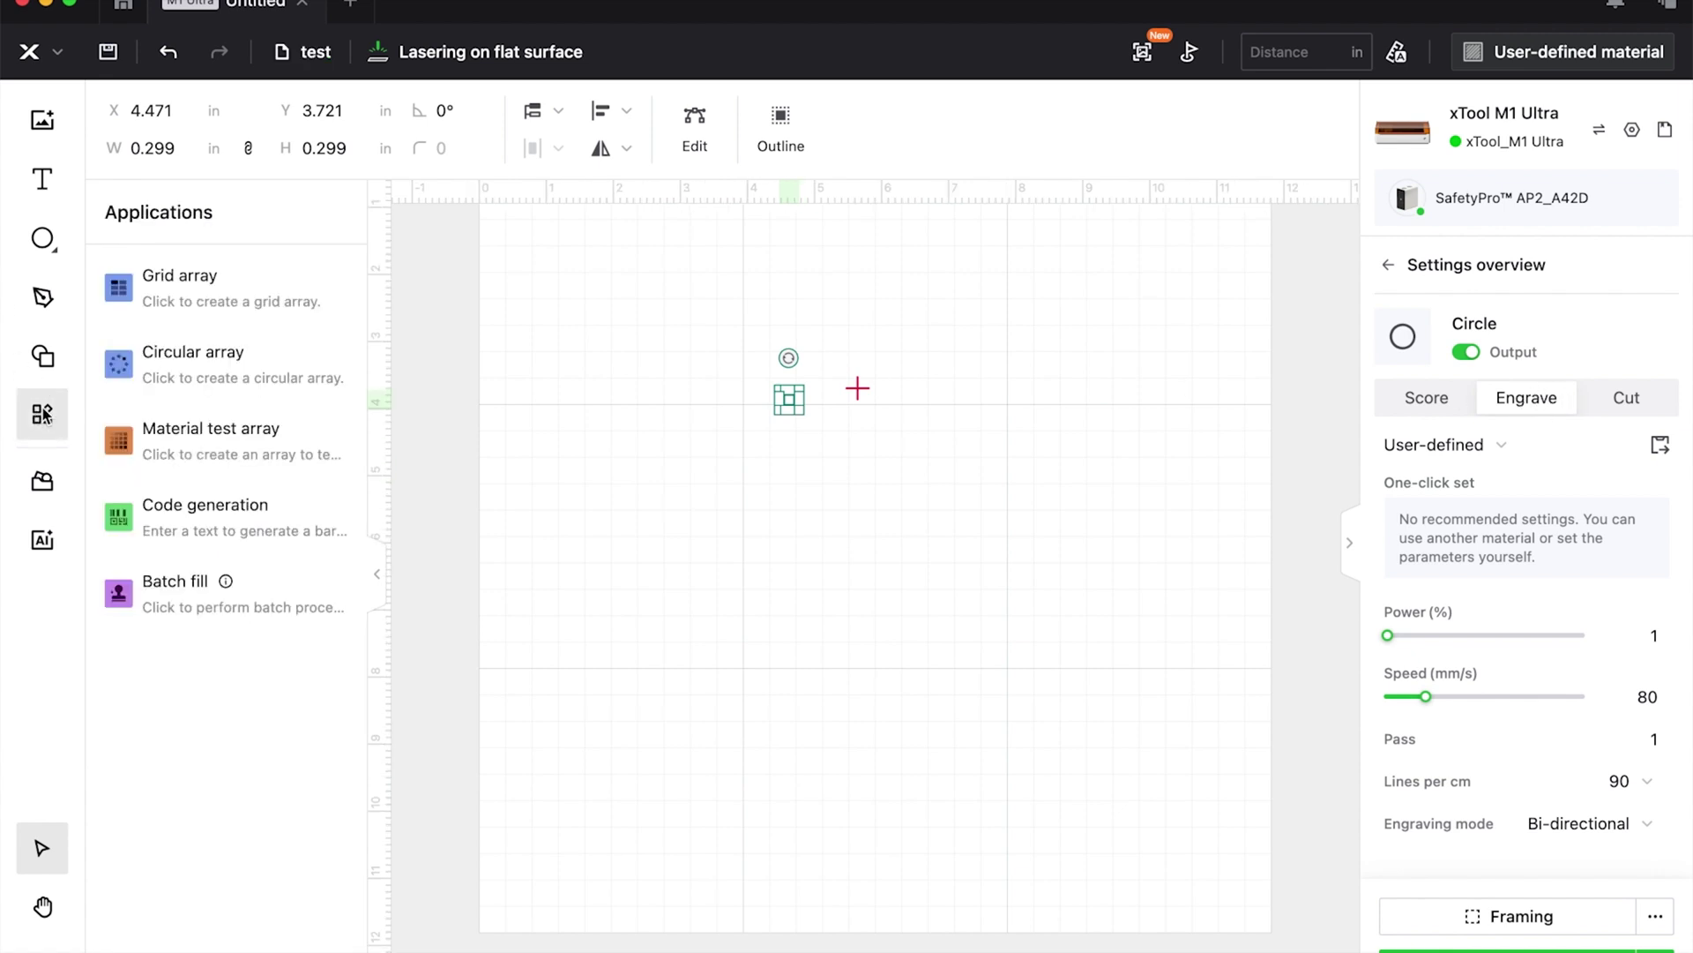
# - Preview a Material test array for the circle, then cancel it
pyautogui.click(236, 452)
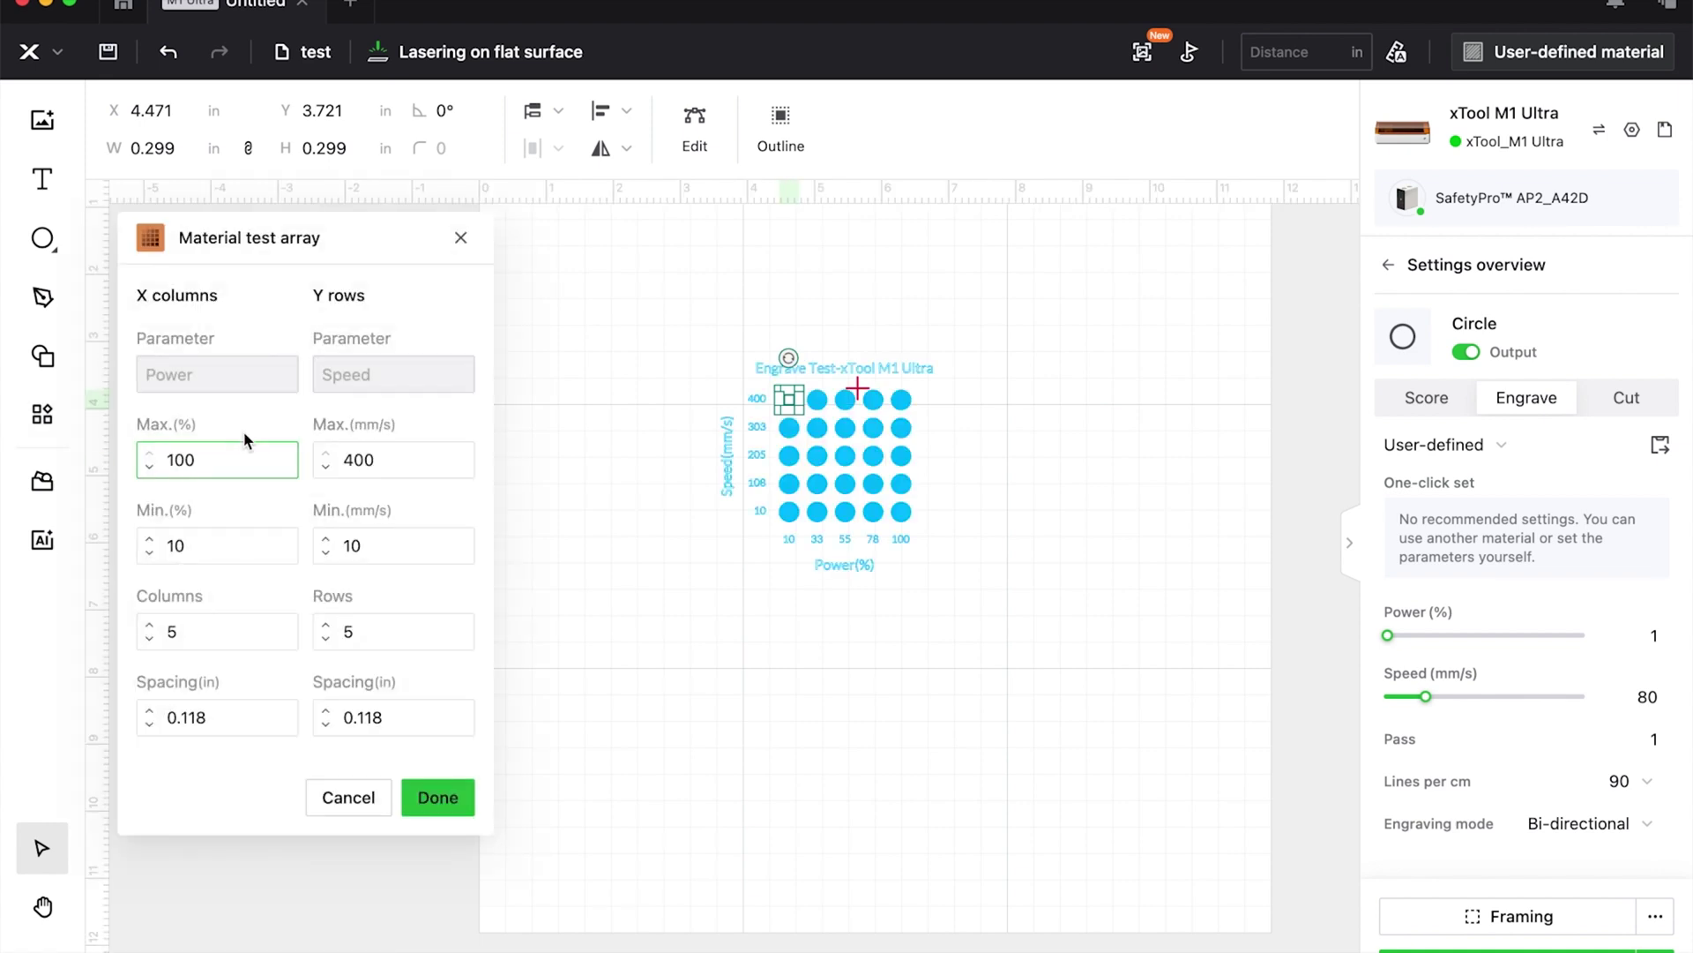
pyautogui.click(324, 465)
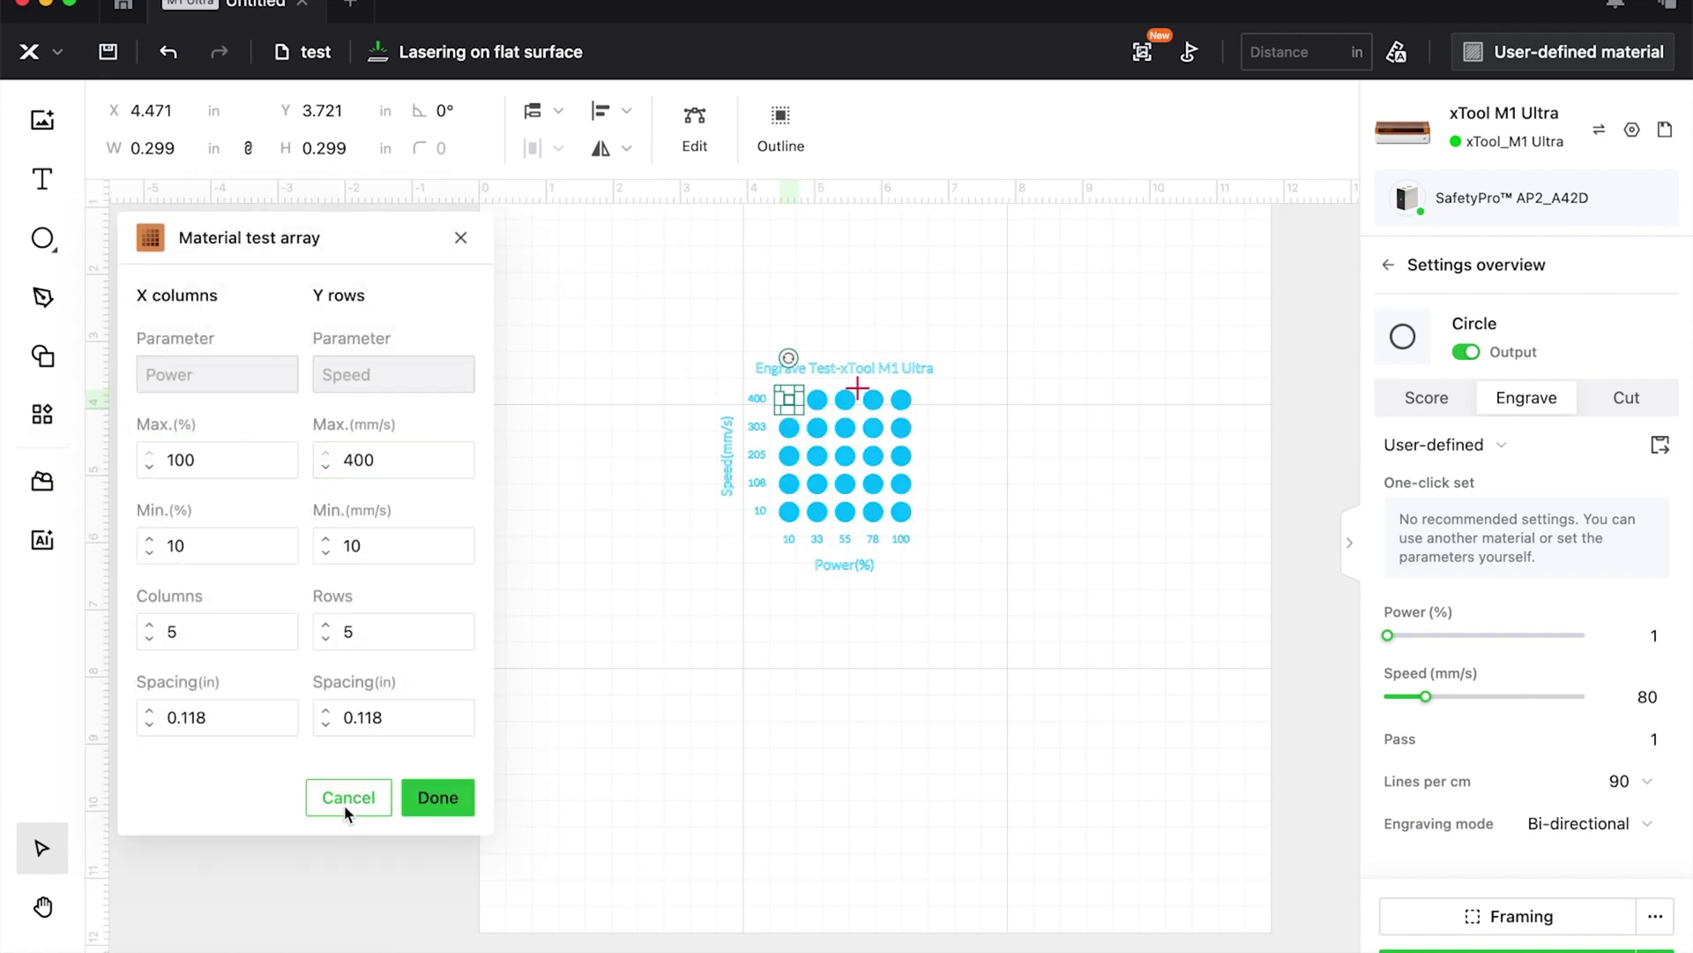
pyautogui.click(703, 700)
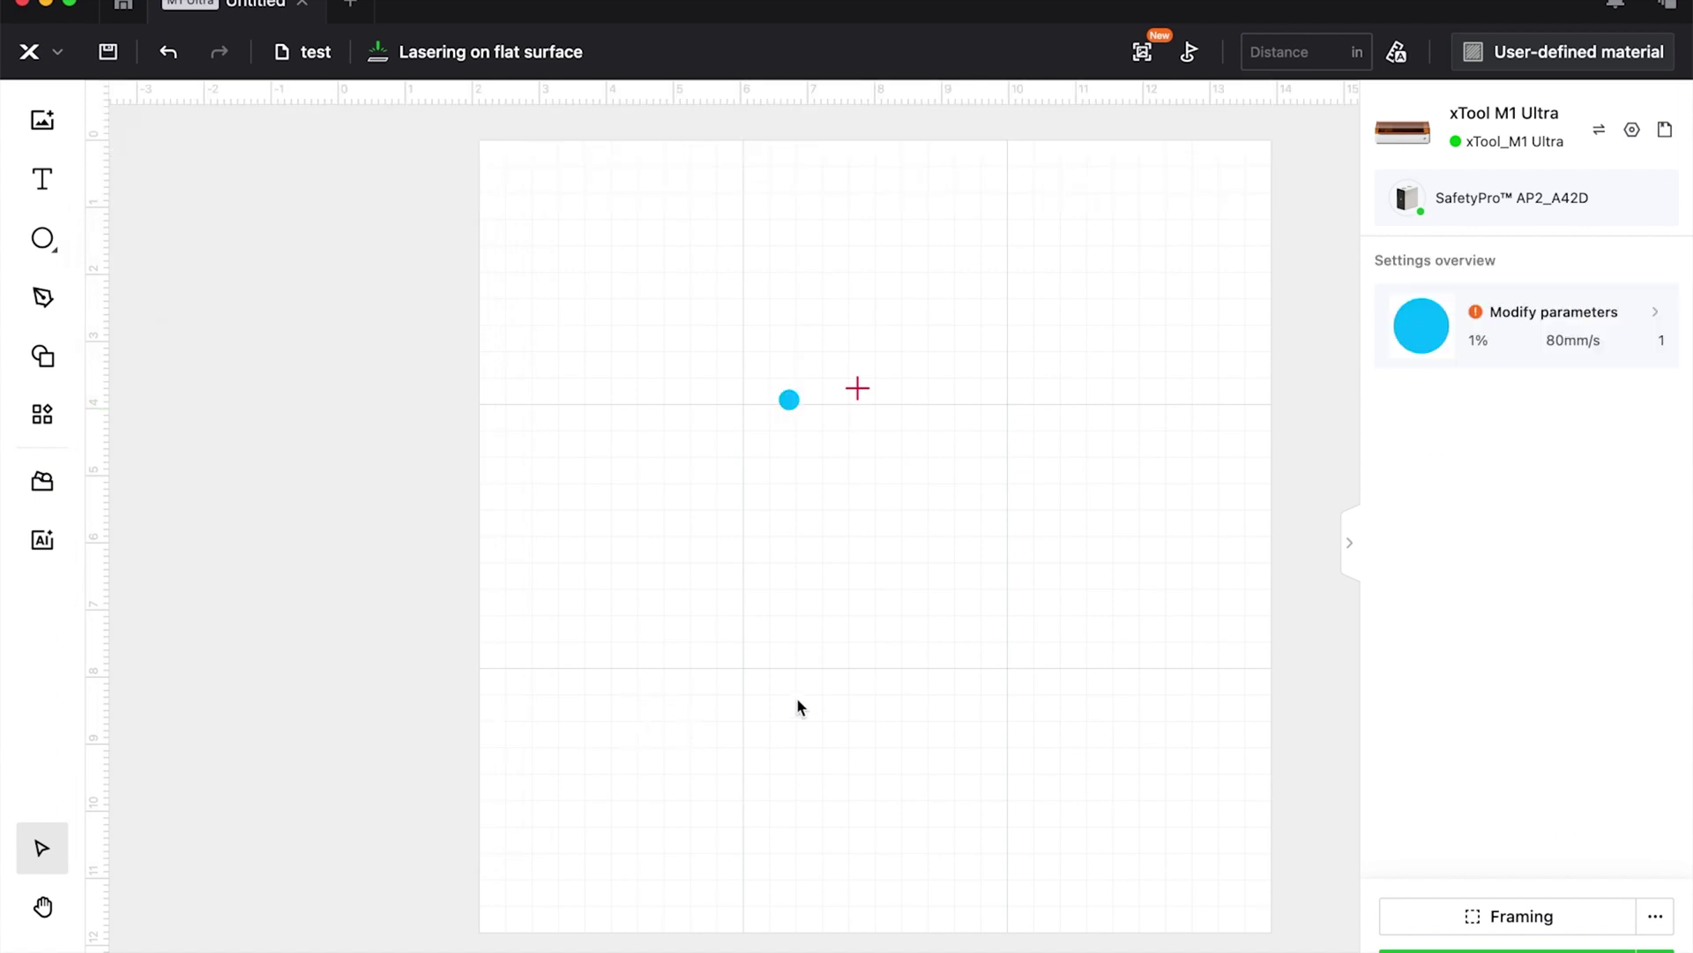
# - Set the test canvas material to 3mm Basswood and open the circle's Engrave settings
pyautogui.click(1485, 57)
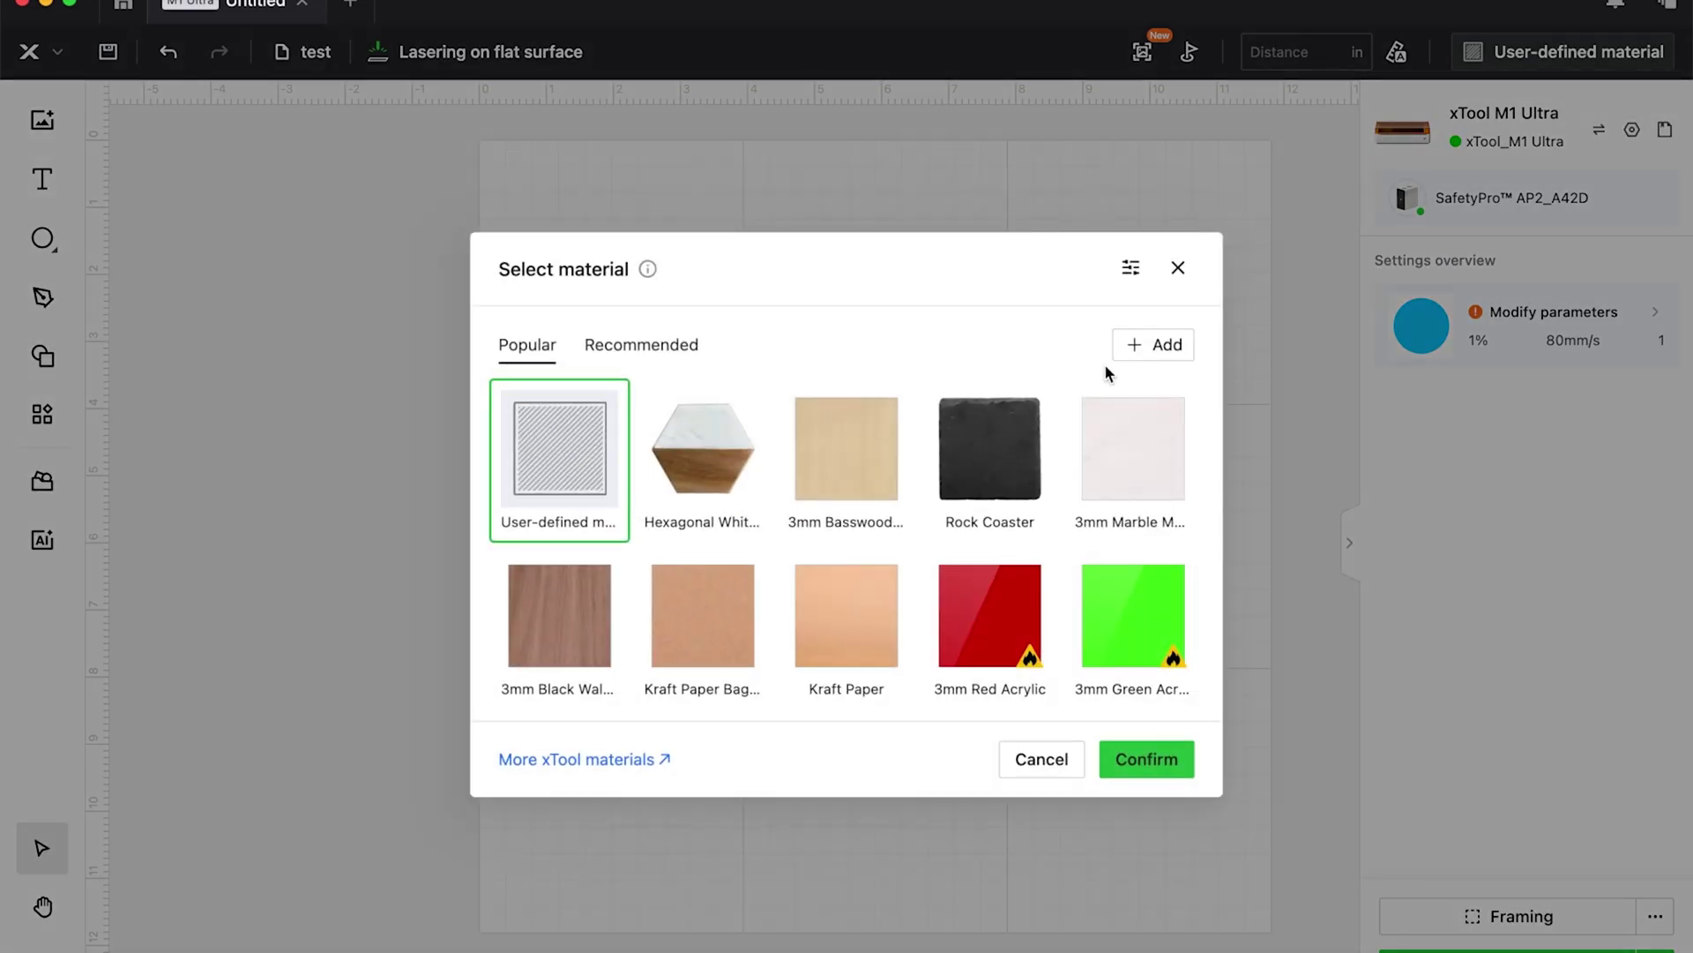
pyautogui.click(987, 424)
pyautogui.click(823, 414)
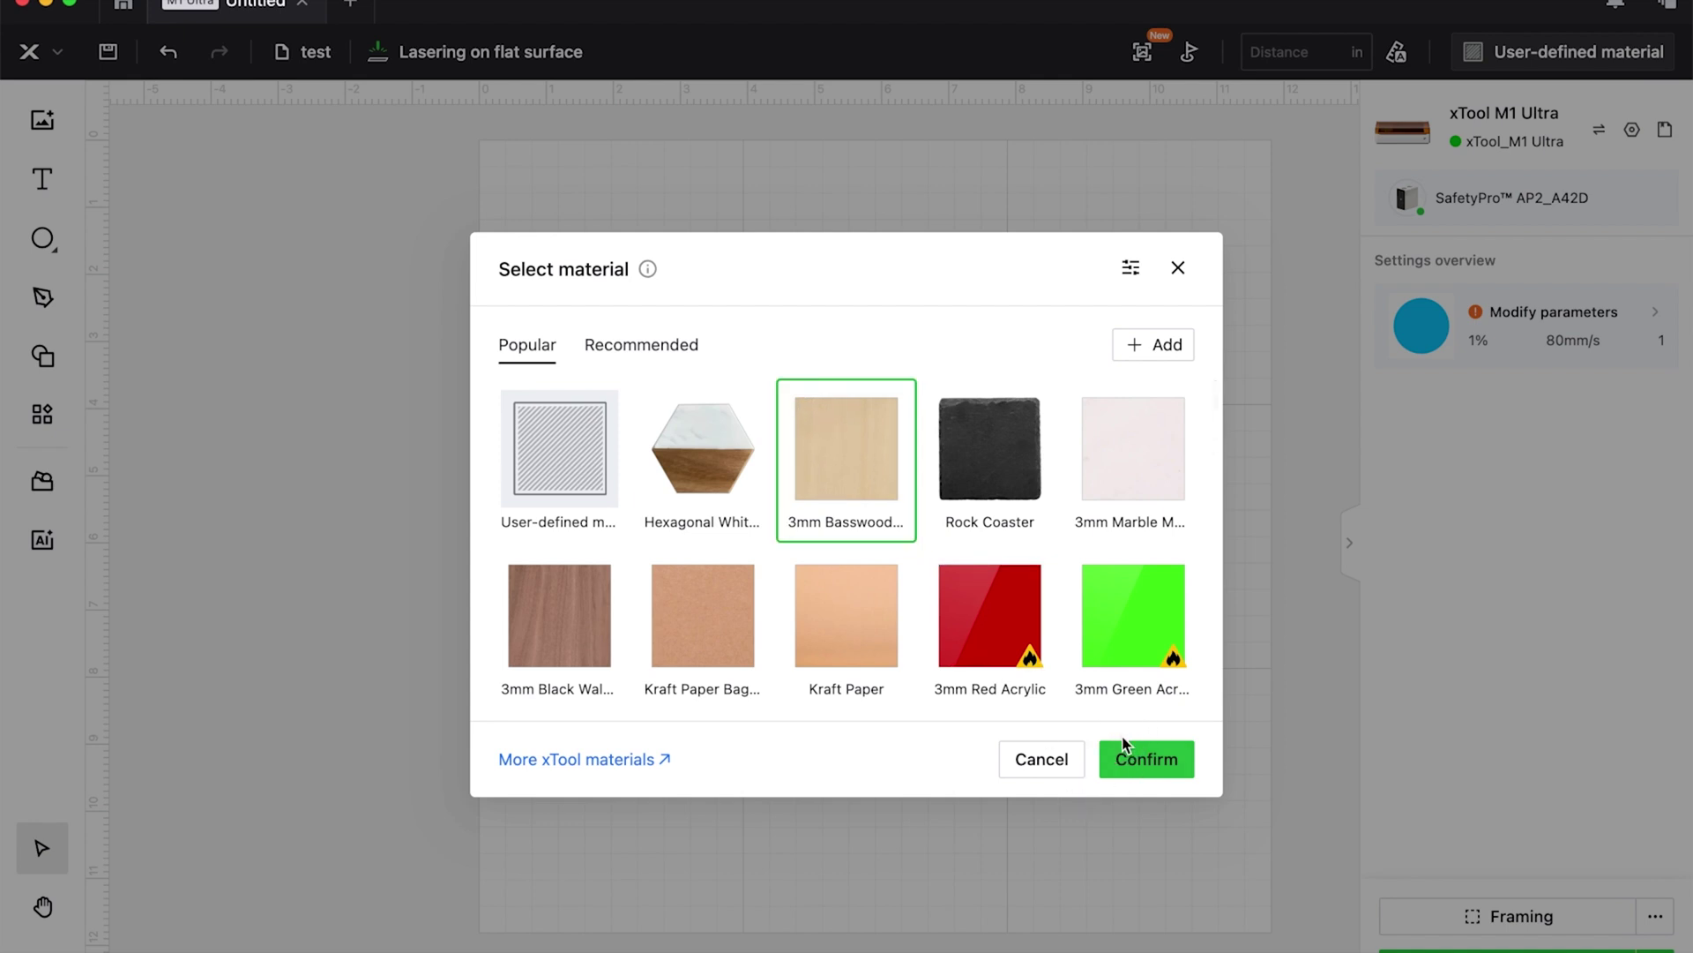
pyautogui.click(1117, 764)
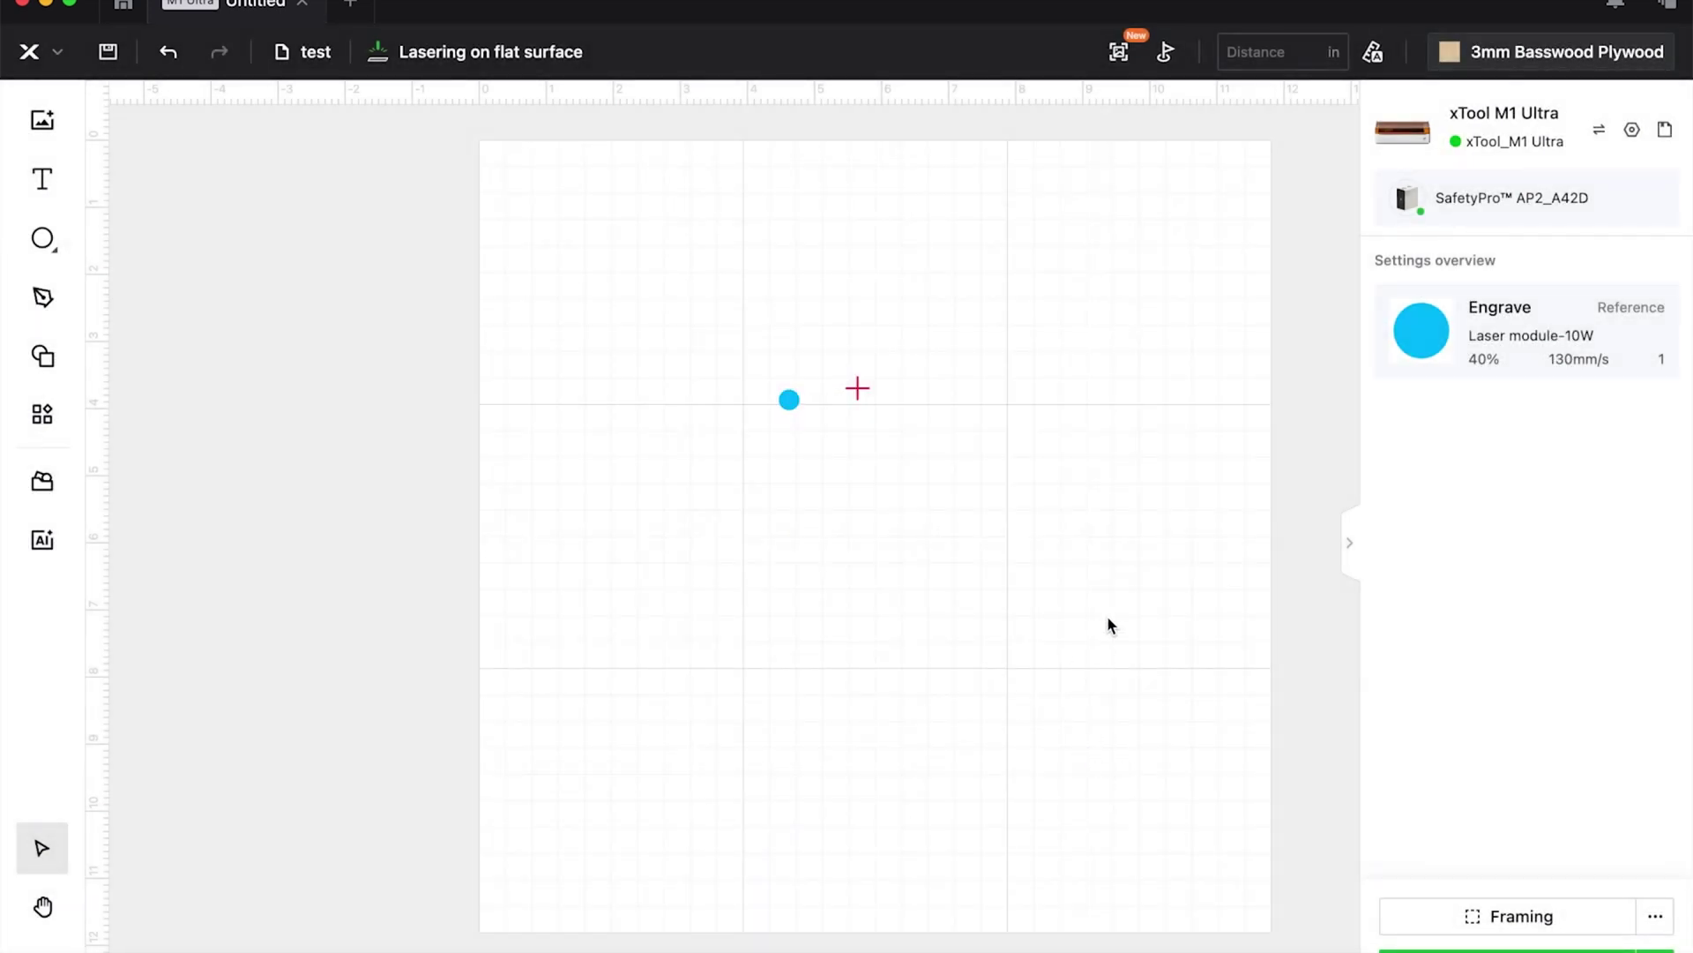
pyautogui.click(1517, 351)
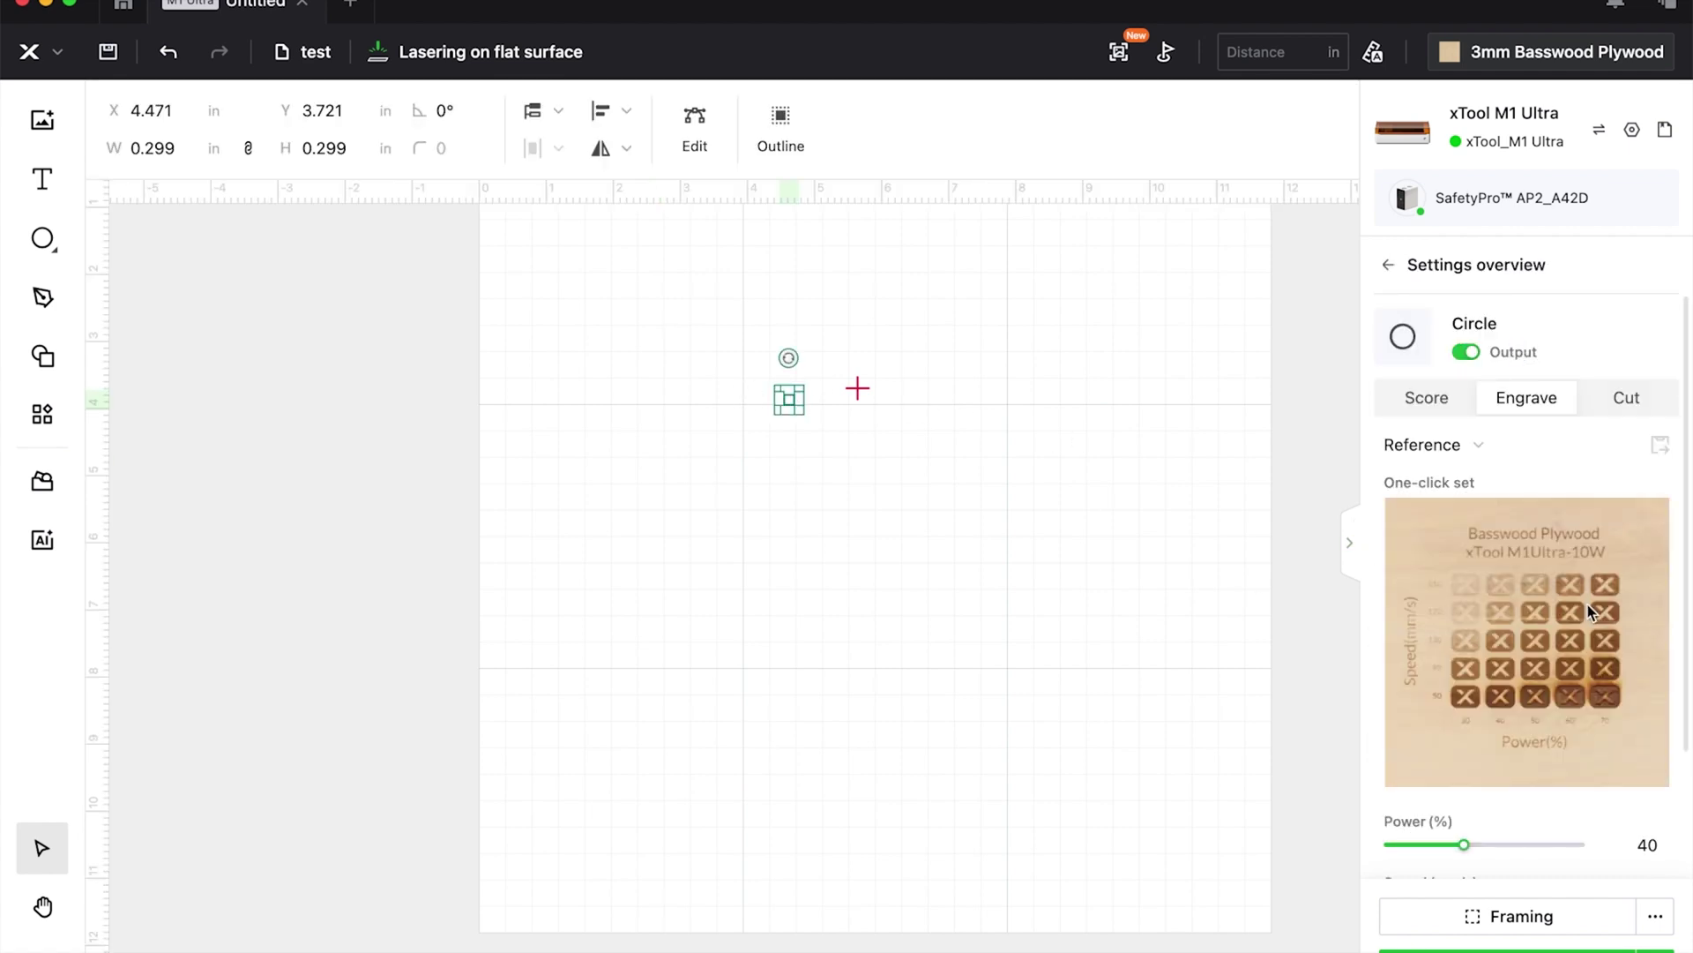
# - Enlarge the basswood reference photo and enter max power 70% and min speed 50 mm/s
pyautogui.click(1531, 723)
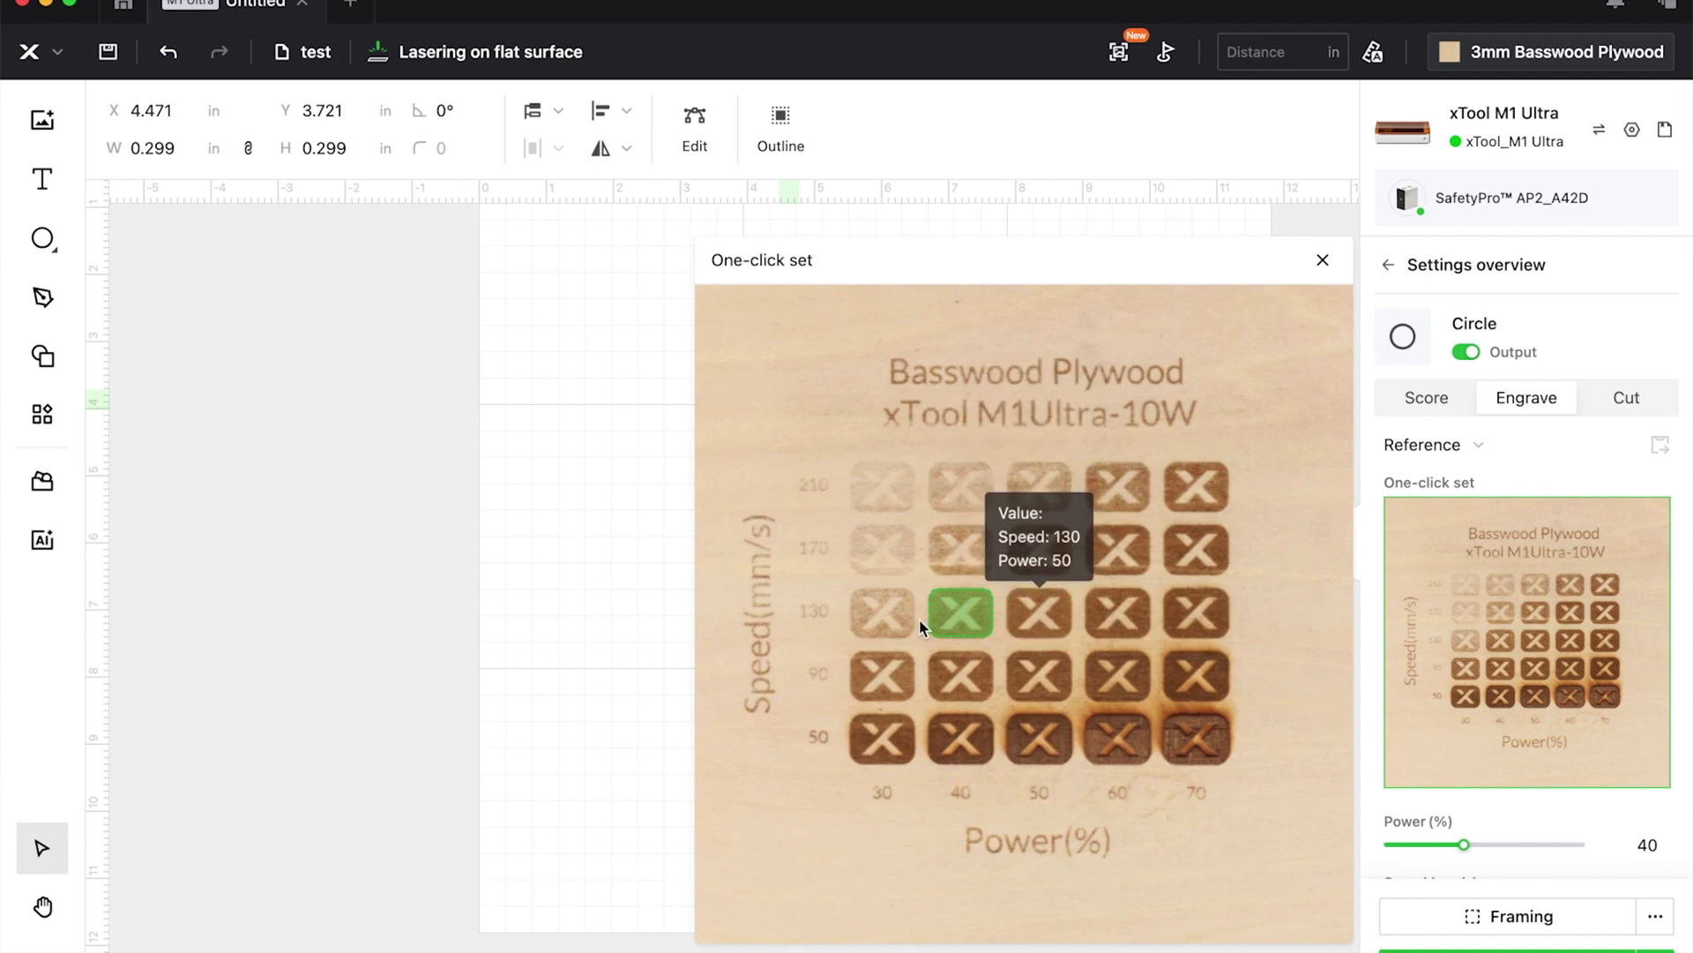
pyautogui.moveTo(959, 633)
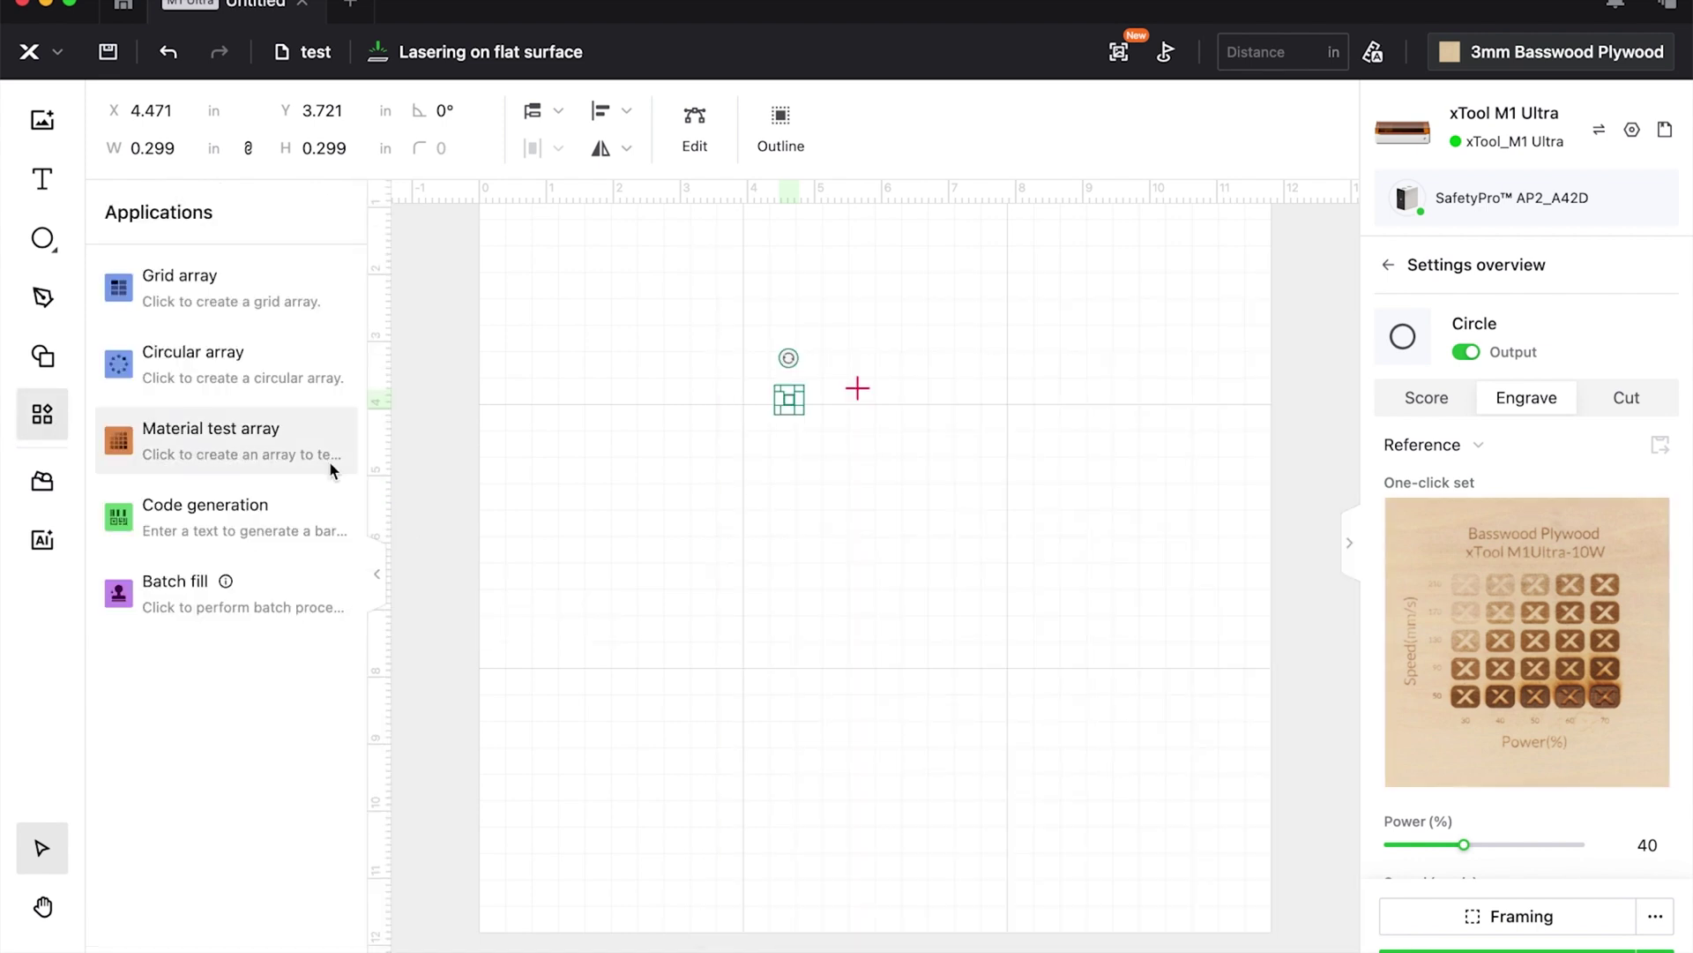
pyautogui.click(330, 461)
pyautogui.write('70')
pyautogui.press('Tab')
pyautogui.click(317, 458)
pyautogui.write('210')
pyautogui.press('Tab')
pyautogui.write('50')
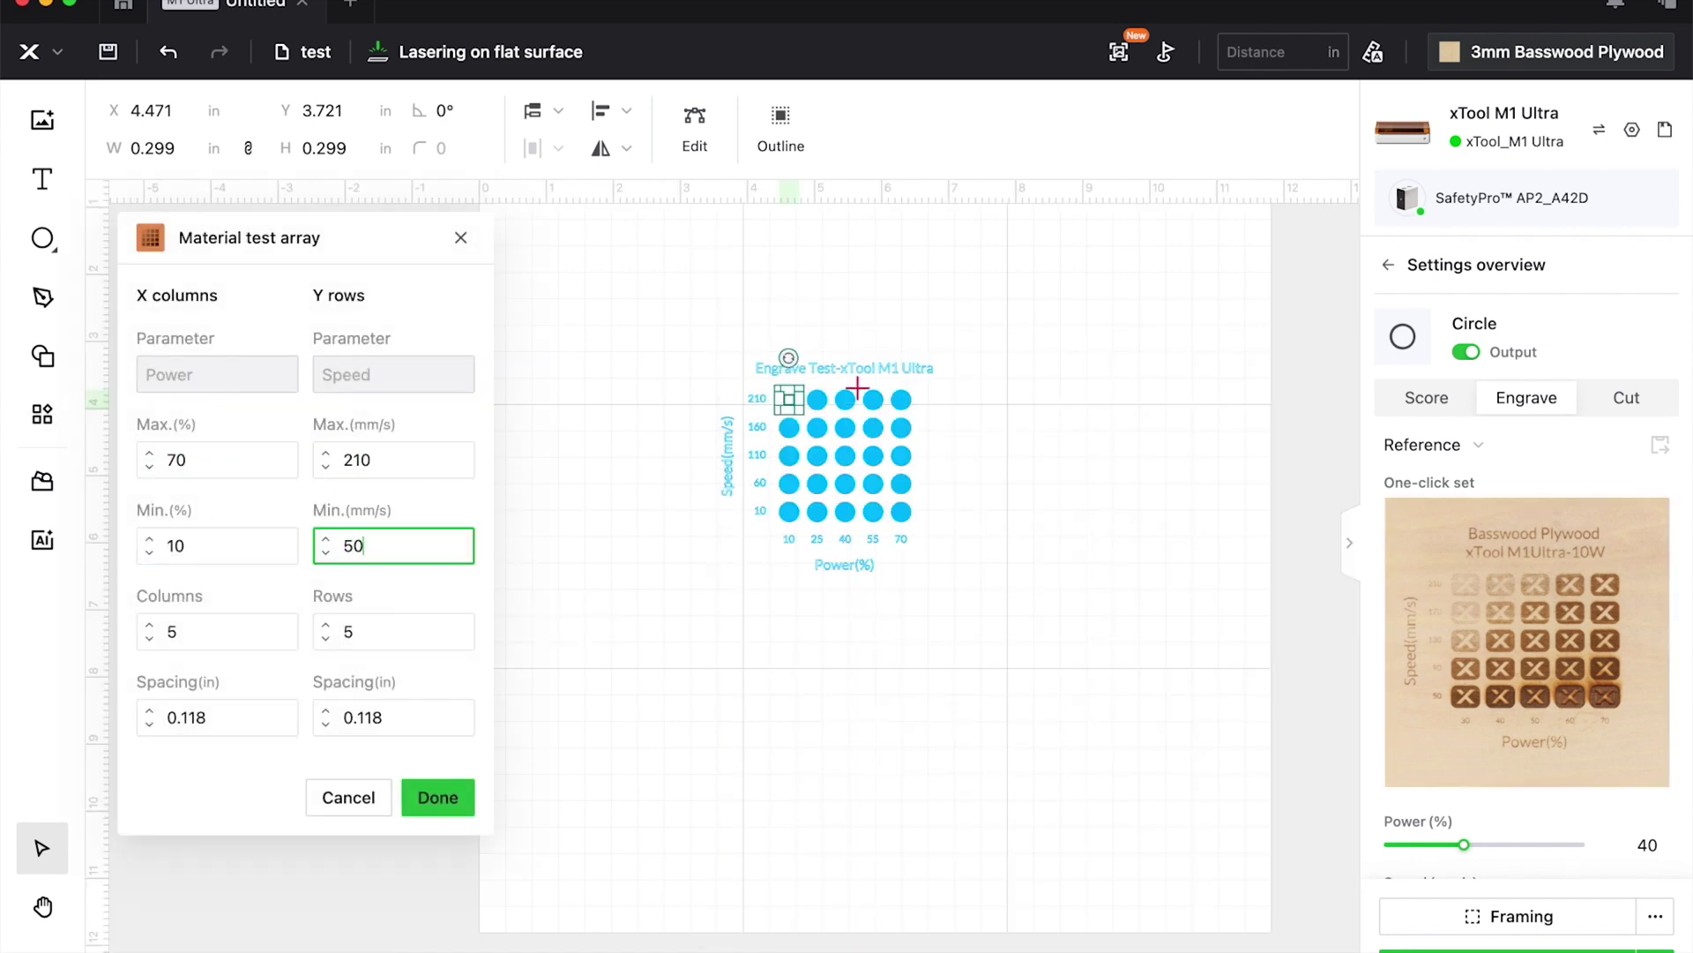
# - Set min power 30% and max speed 200 mm/s, then generate the engrave test grid
pyautogui.click(145, 546)
pyautogui.write('30')
pyautogui.press('Tab')
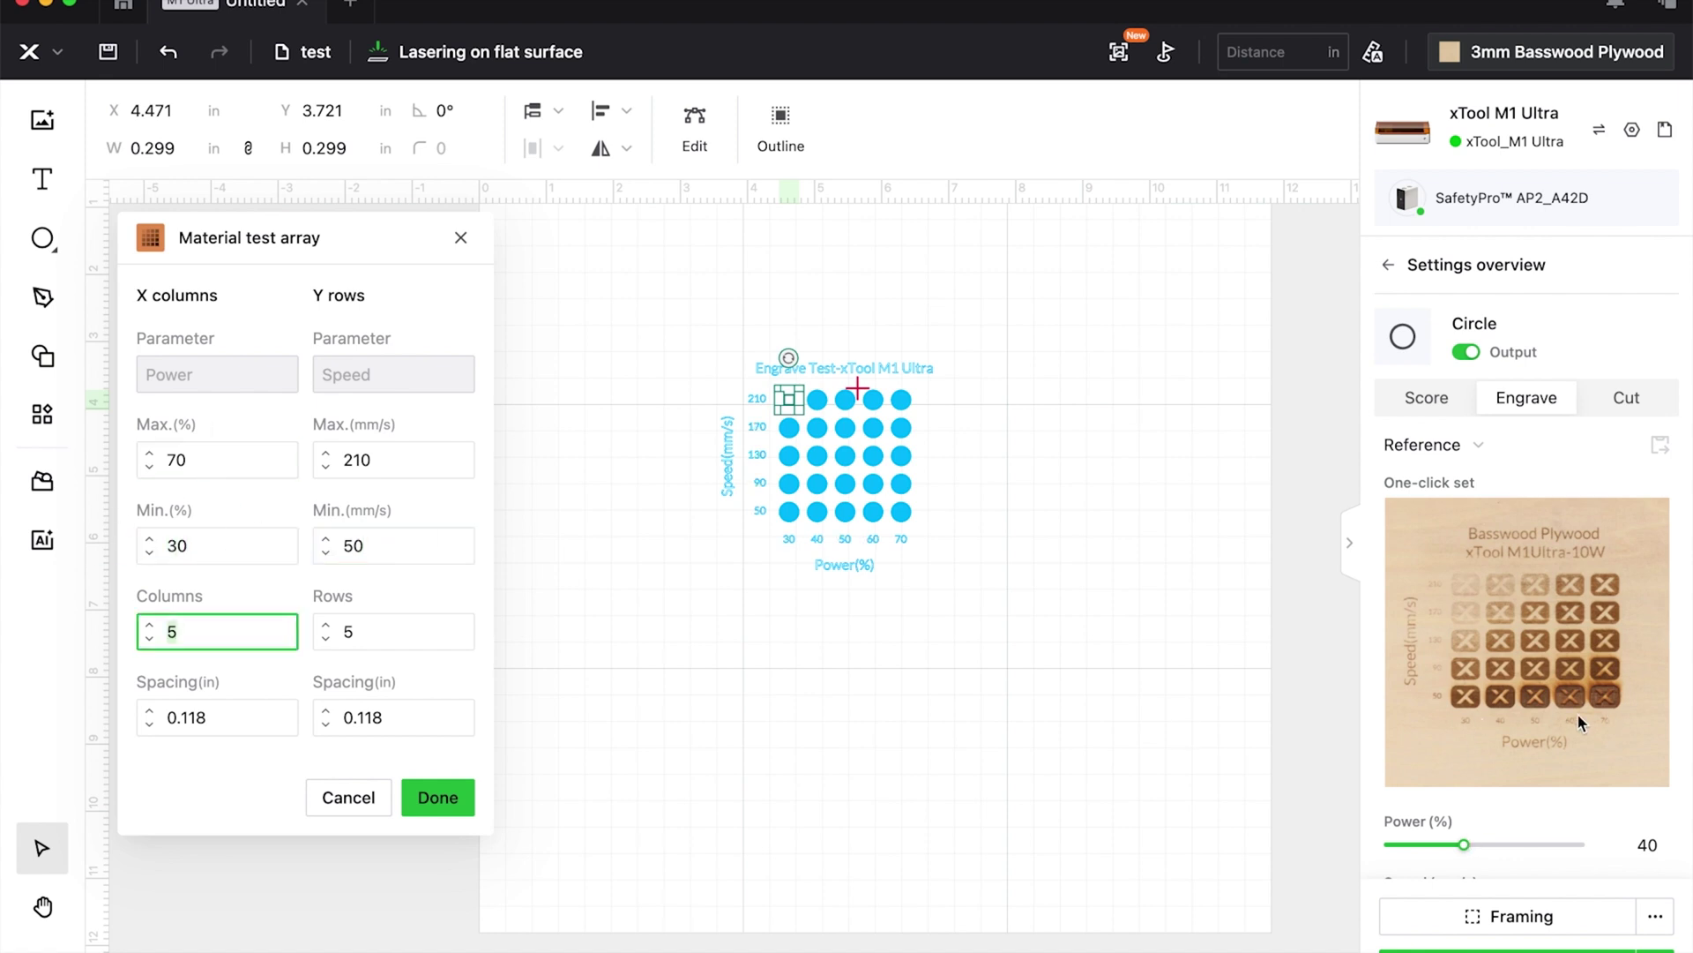
pyautogui.click(393, 460)
pyautogui.write('200')
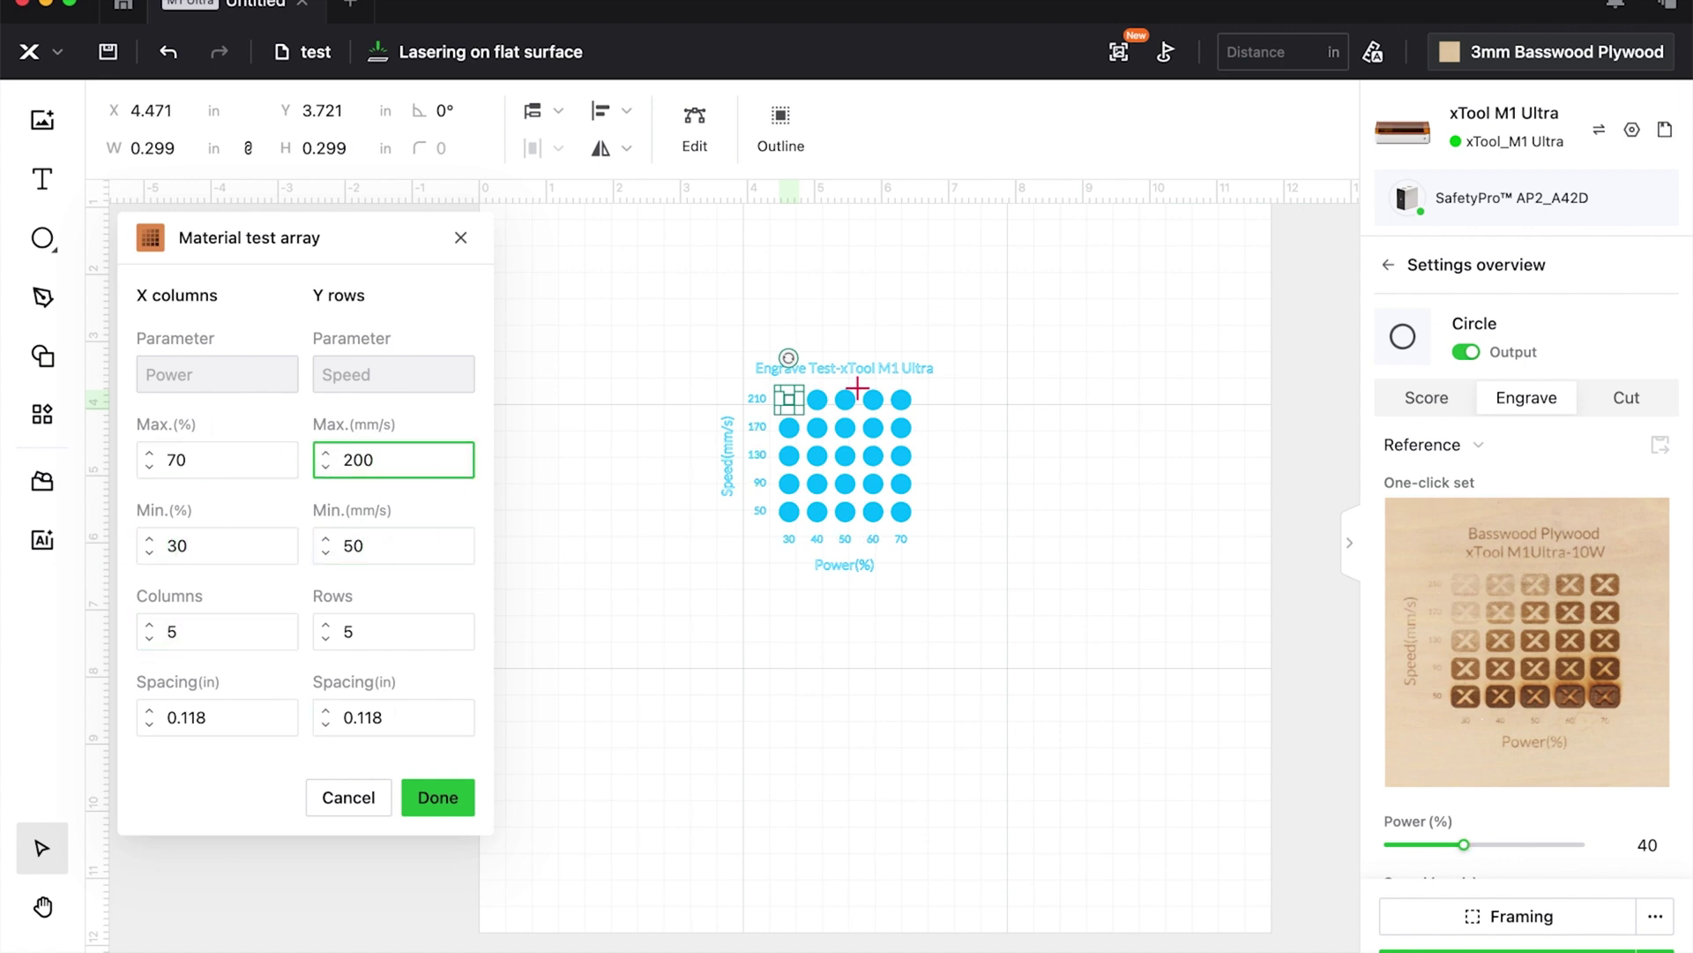
pyautogui.press('Return')
pyautogui.click(918, 687)
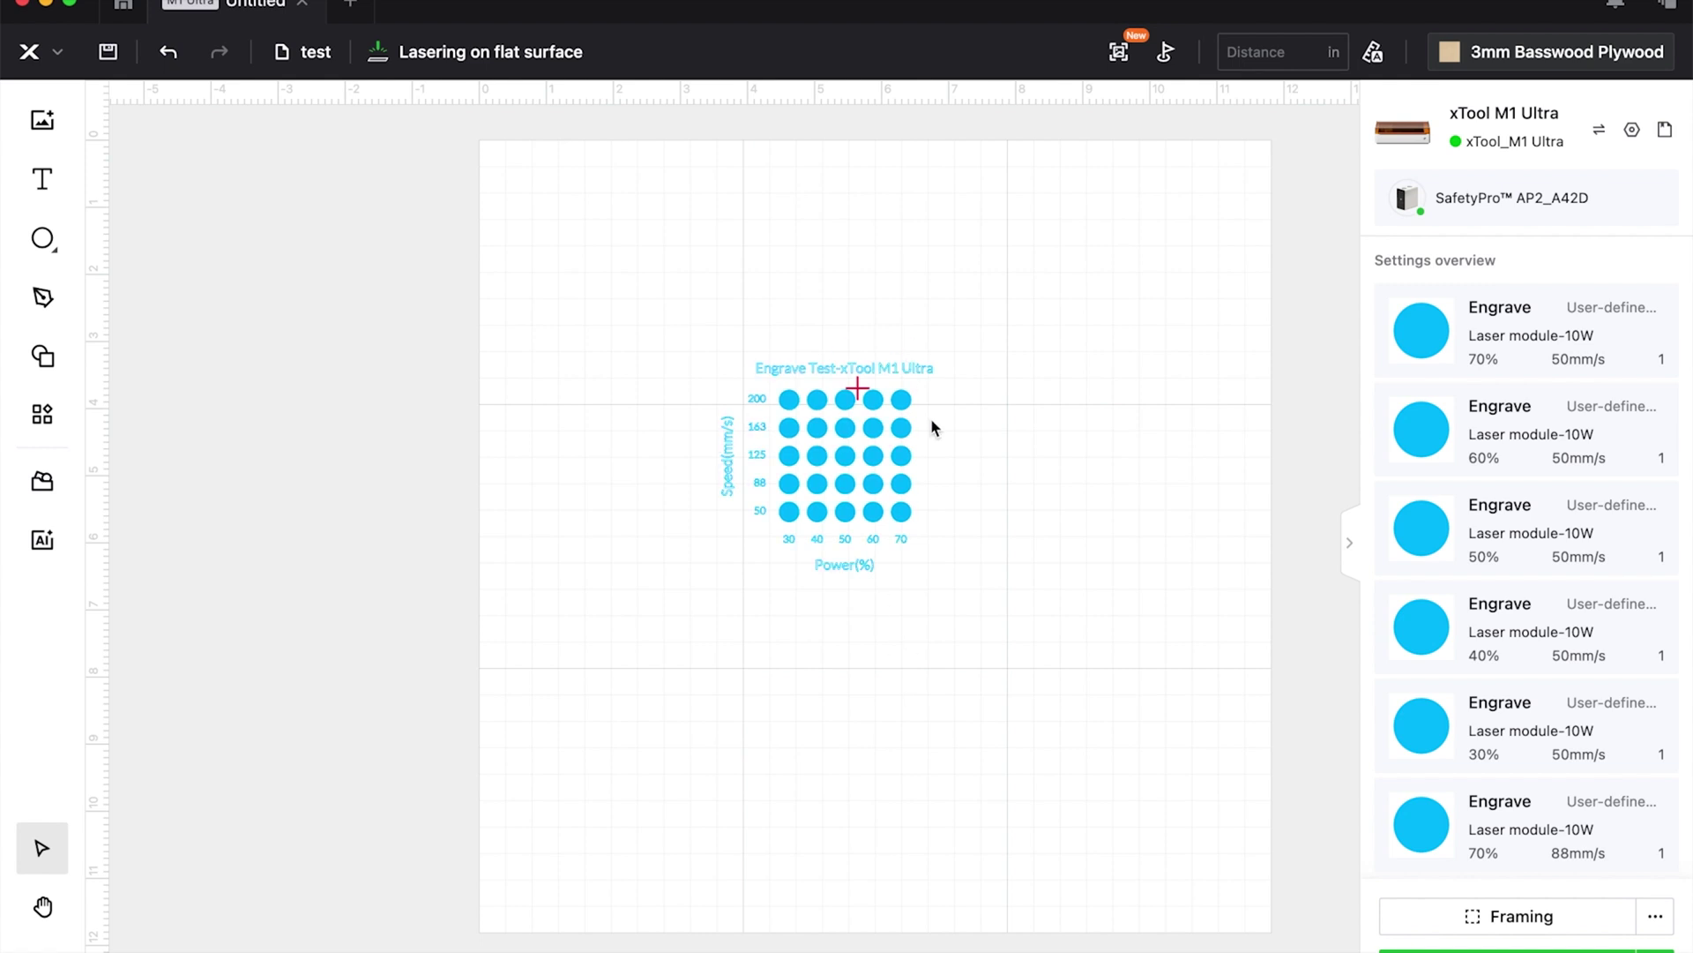
# - Draw a rectangle framing the test grid and a small circle at its top-left corner
pyautogui.click(43, 238)
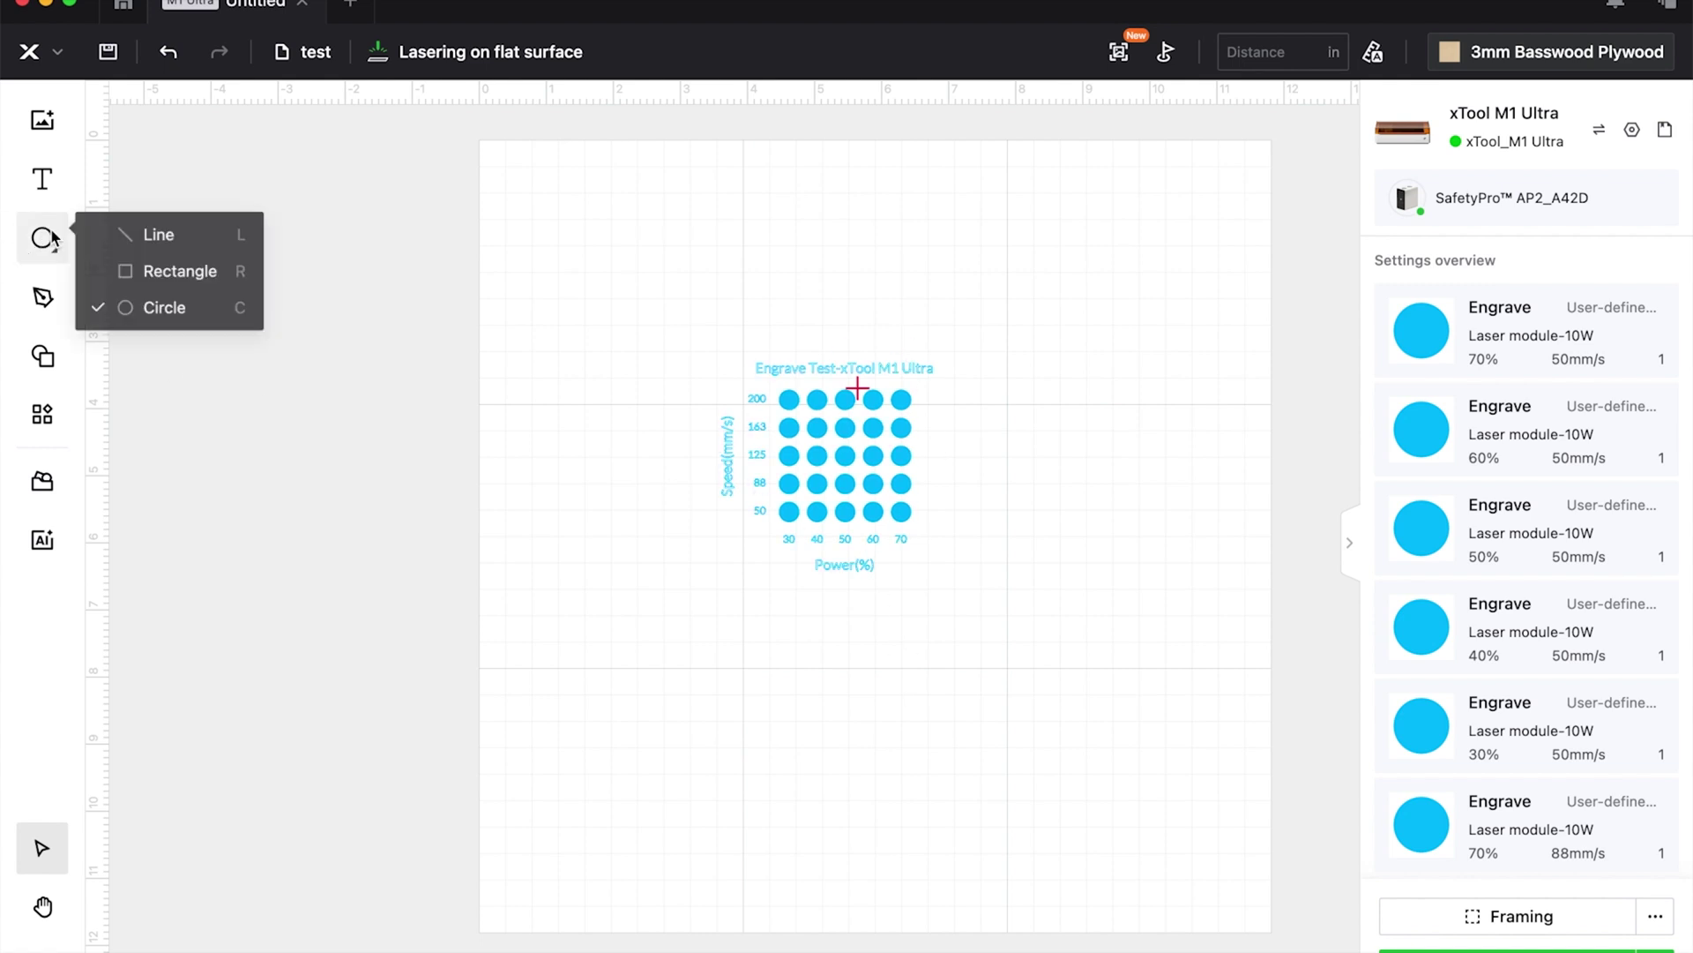
pyautogui.click(150, 273)
pyautogui.moveTo(712, 350); pyautogui.dragTo(940, 579)
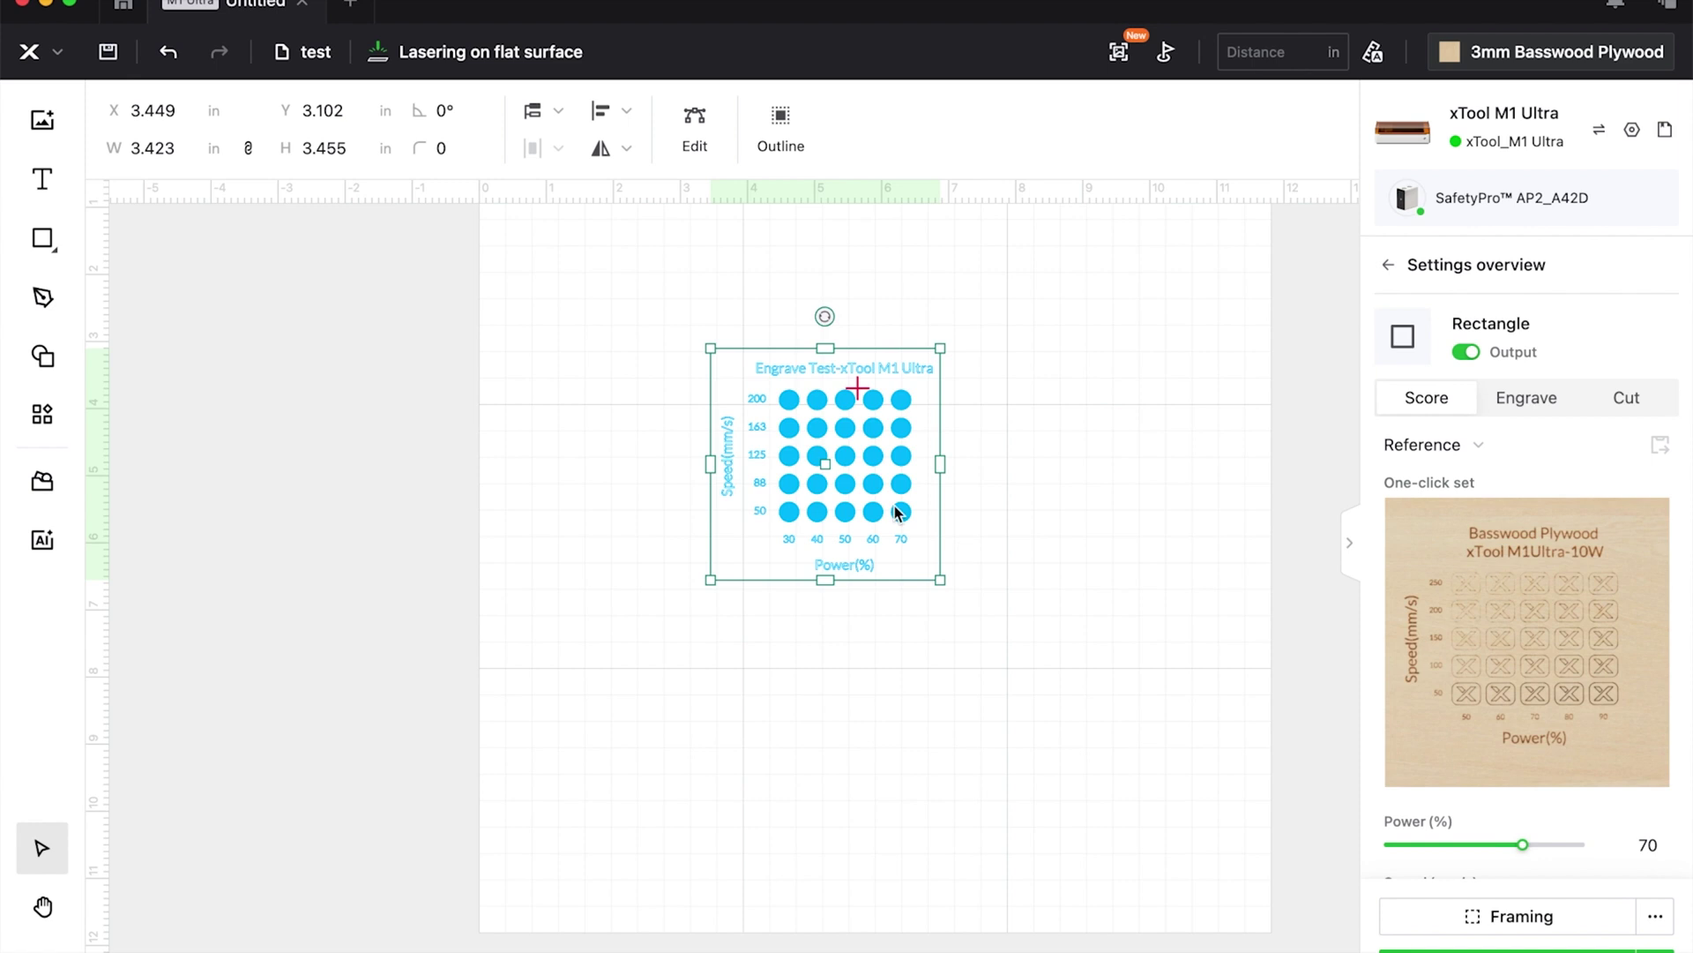
pyautogui.press('e')
pyautogui.moveTo(722, 362); pyautogui.dragTo(745, 384)
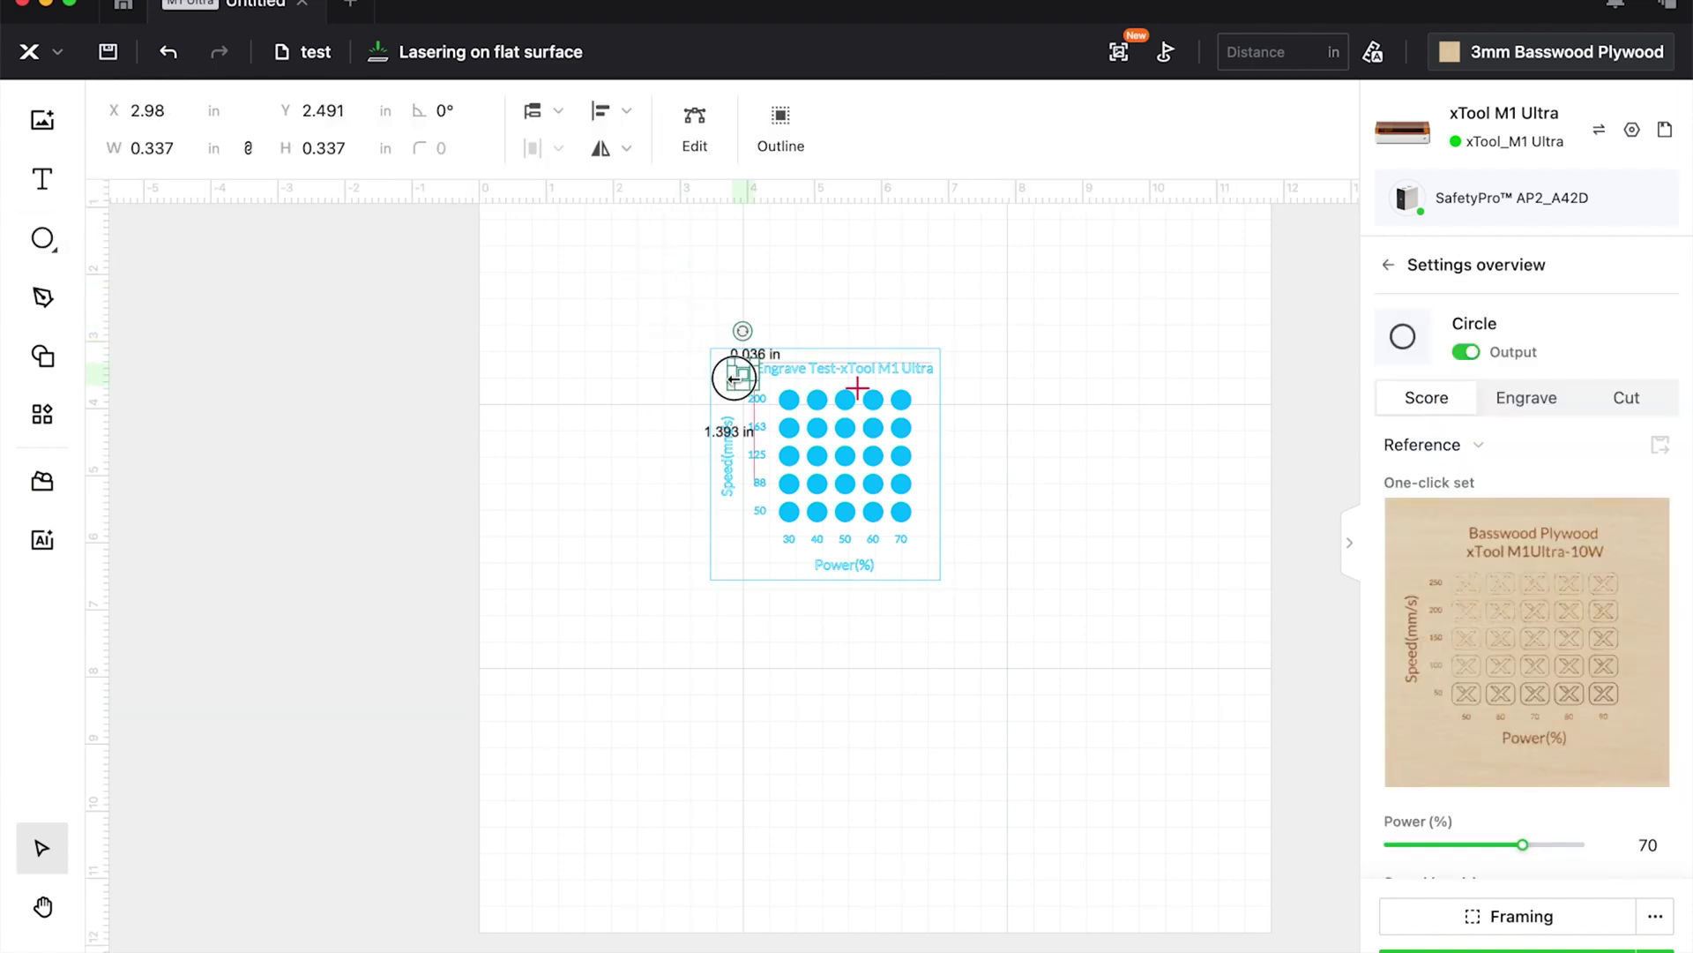
pyautogui.click(994, 553)
# - Select the circle and rectangle and apply the recommended 90% power, 5 mm/s cut setting
pyautogui.press('super+a')
pyautogui.click(1046, 473)
pyautogui.click(93, 524)
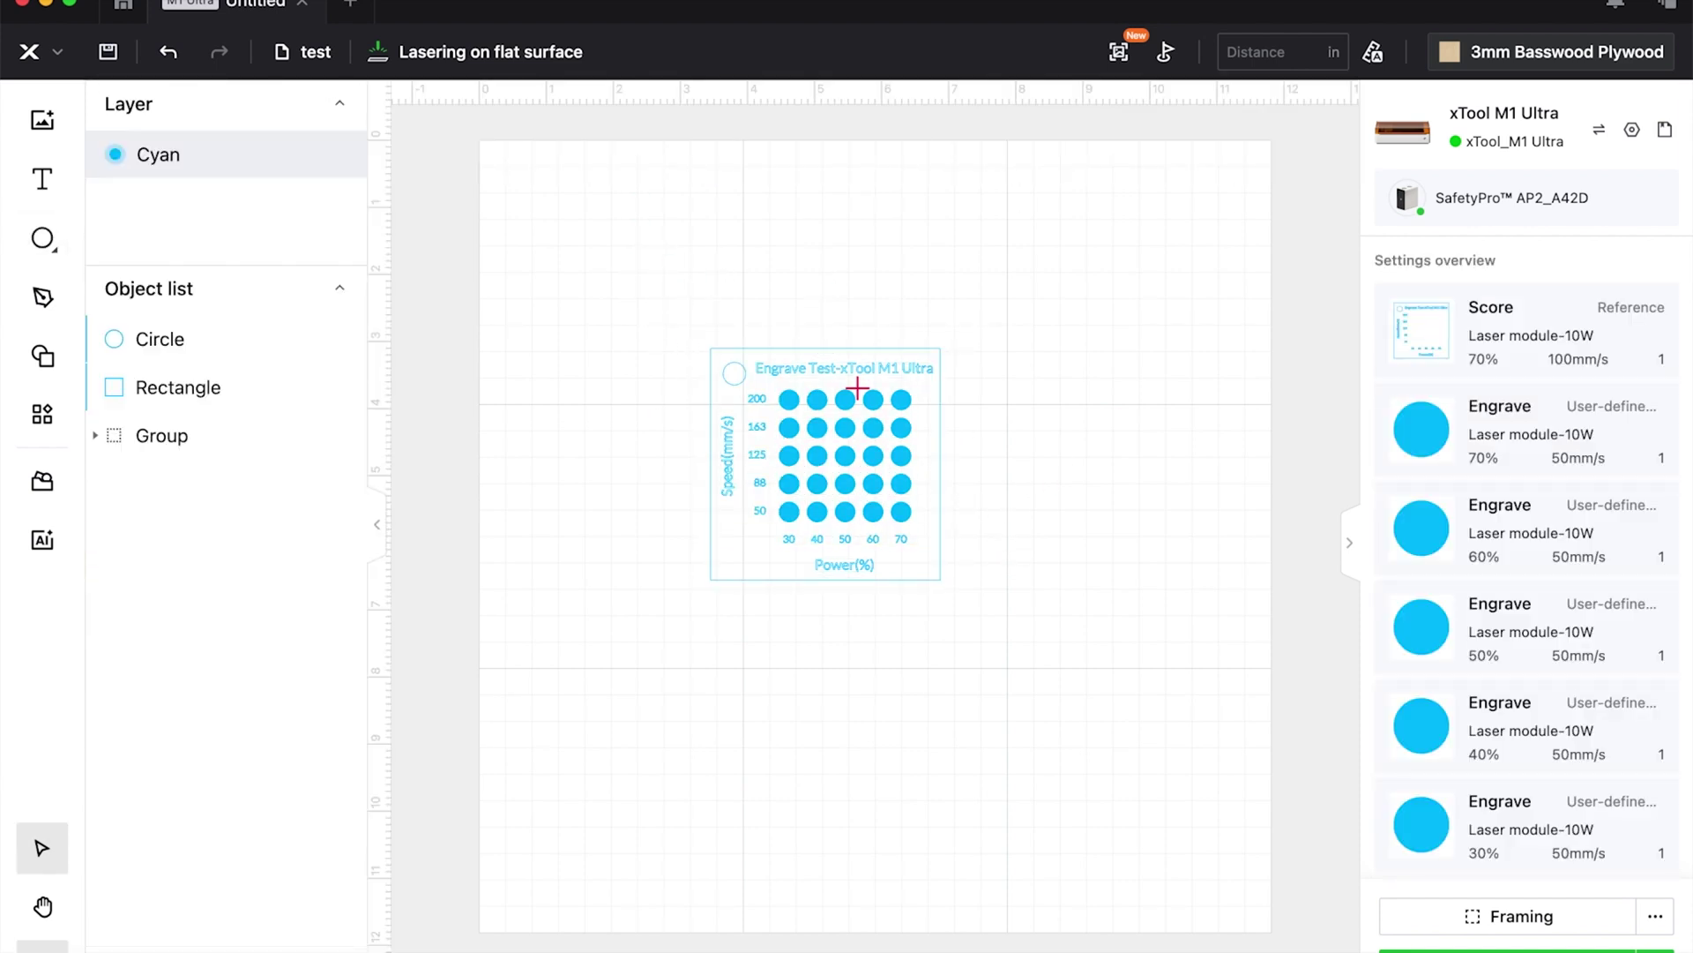
pyautogui.click(200, 339)
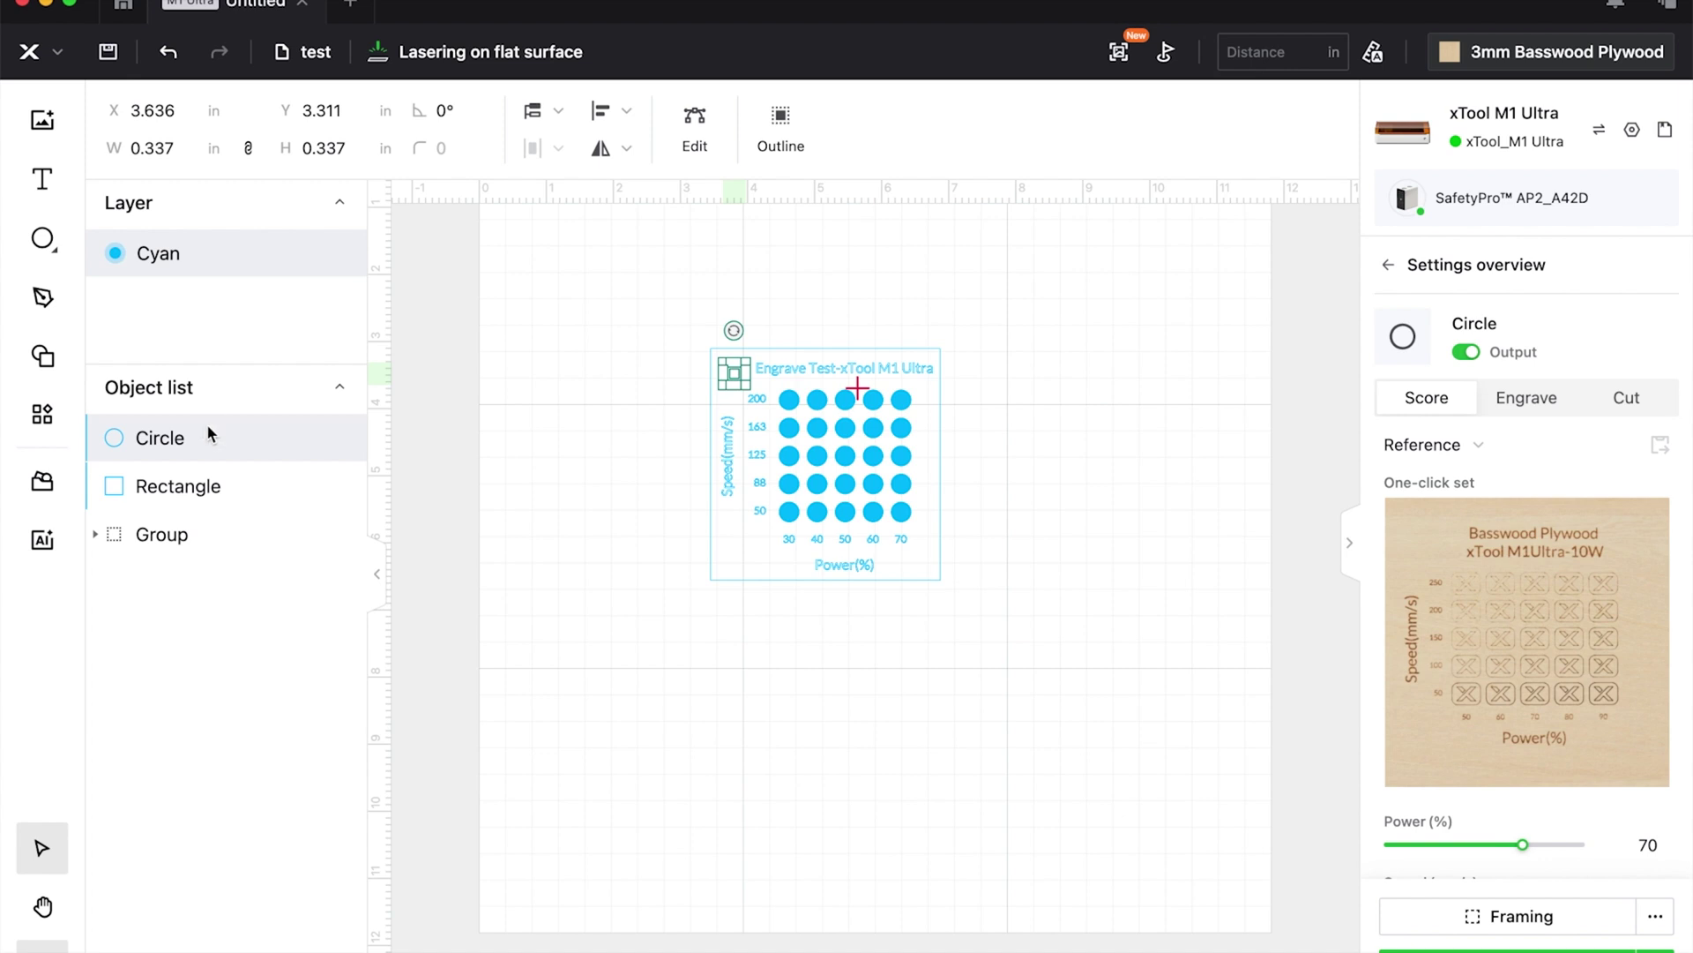
pyautogui.keyDown('shift'); pyautogui.click(196, 486); pyautogui.keyUp('shift')
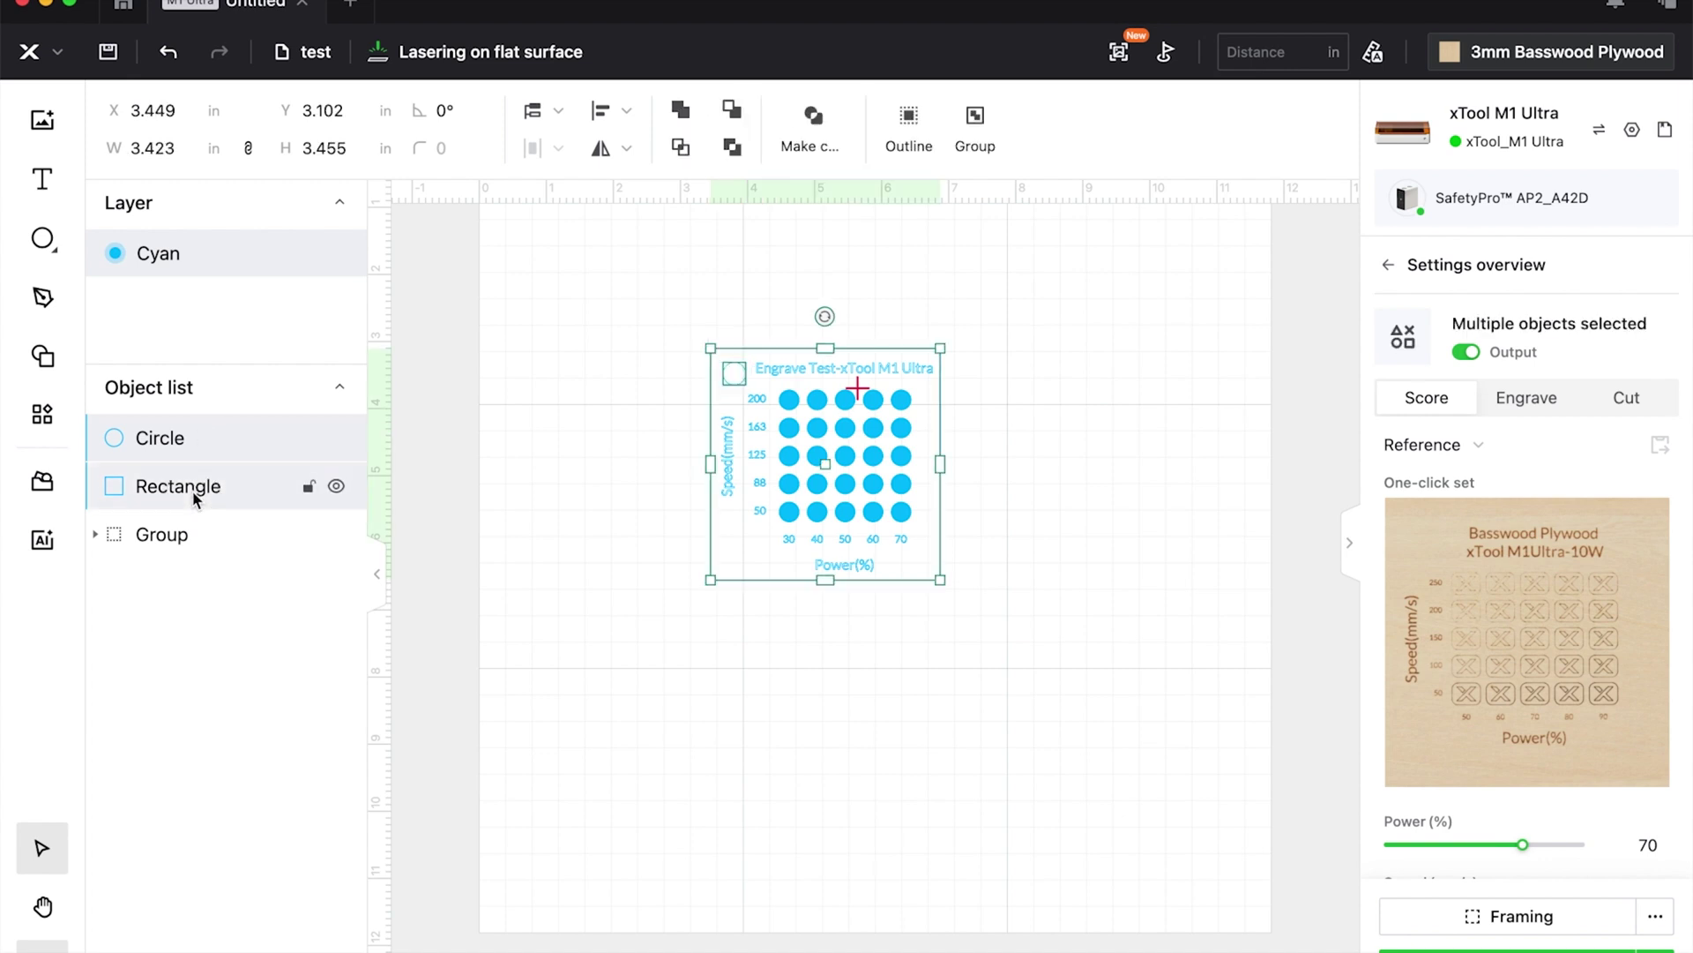
pyautogui.click(1646, 399)
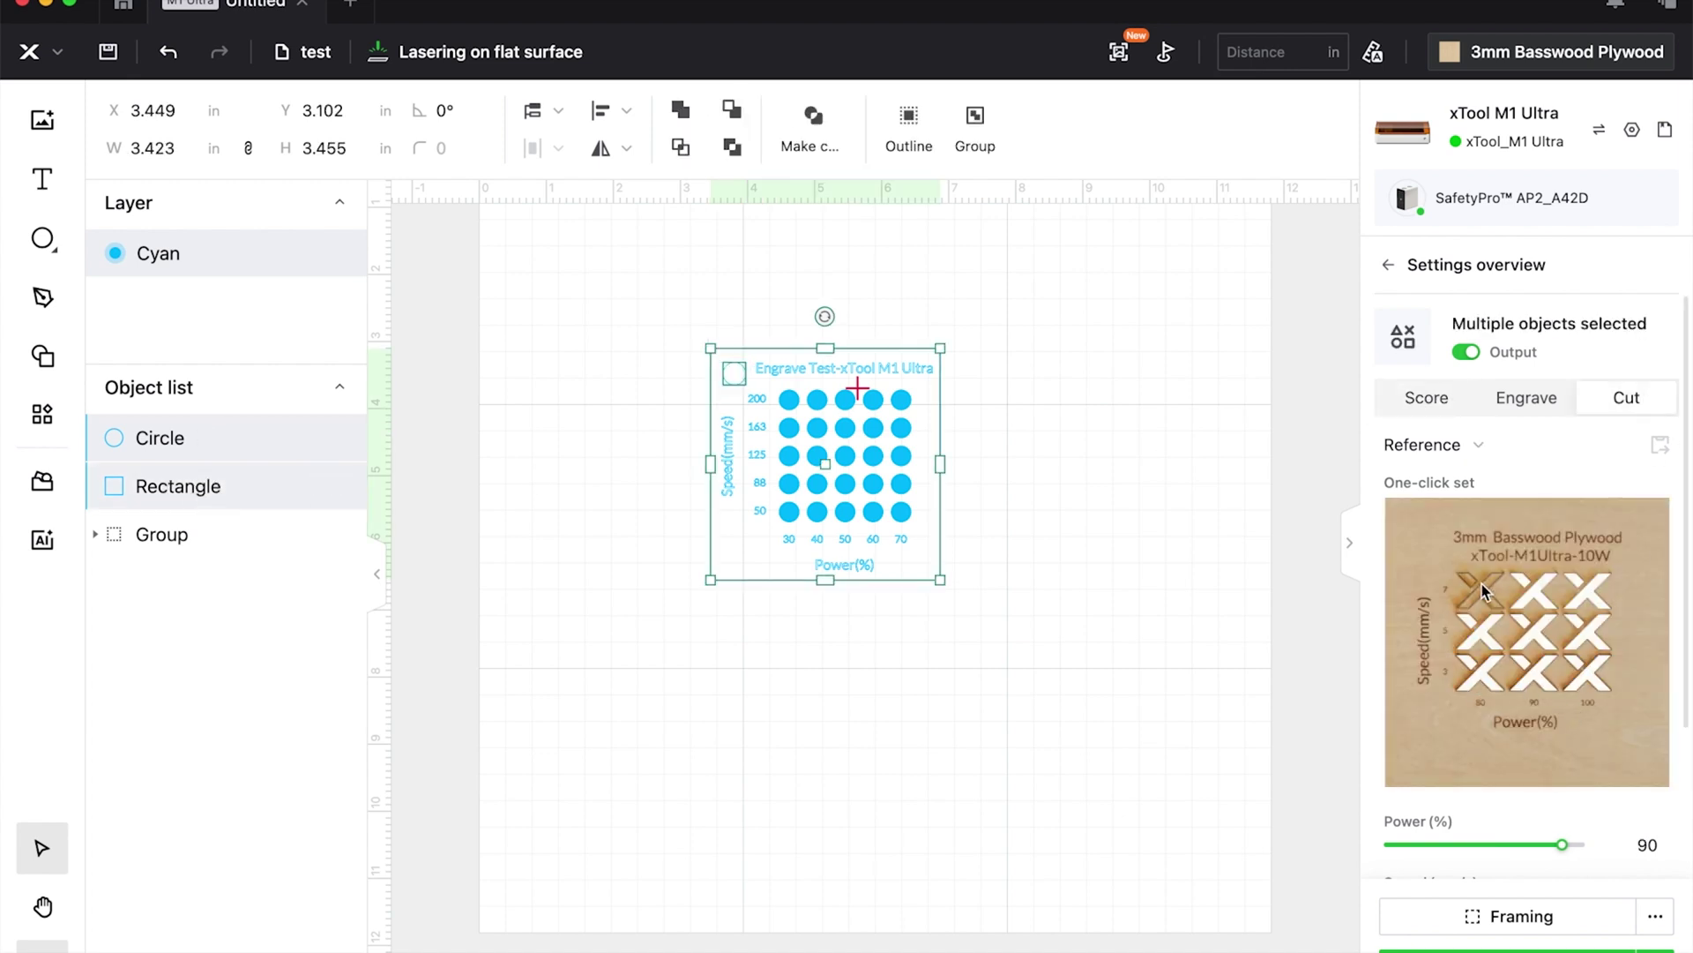
pyautogui.click(1589, 663)
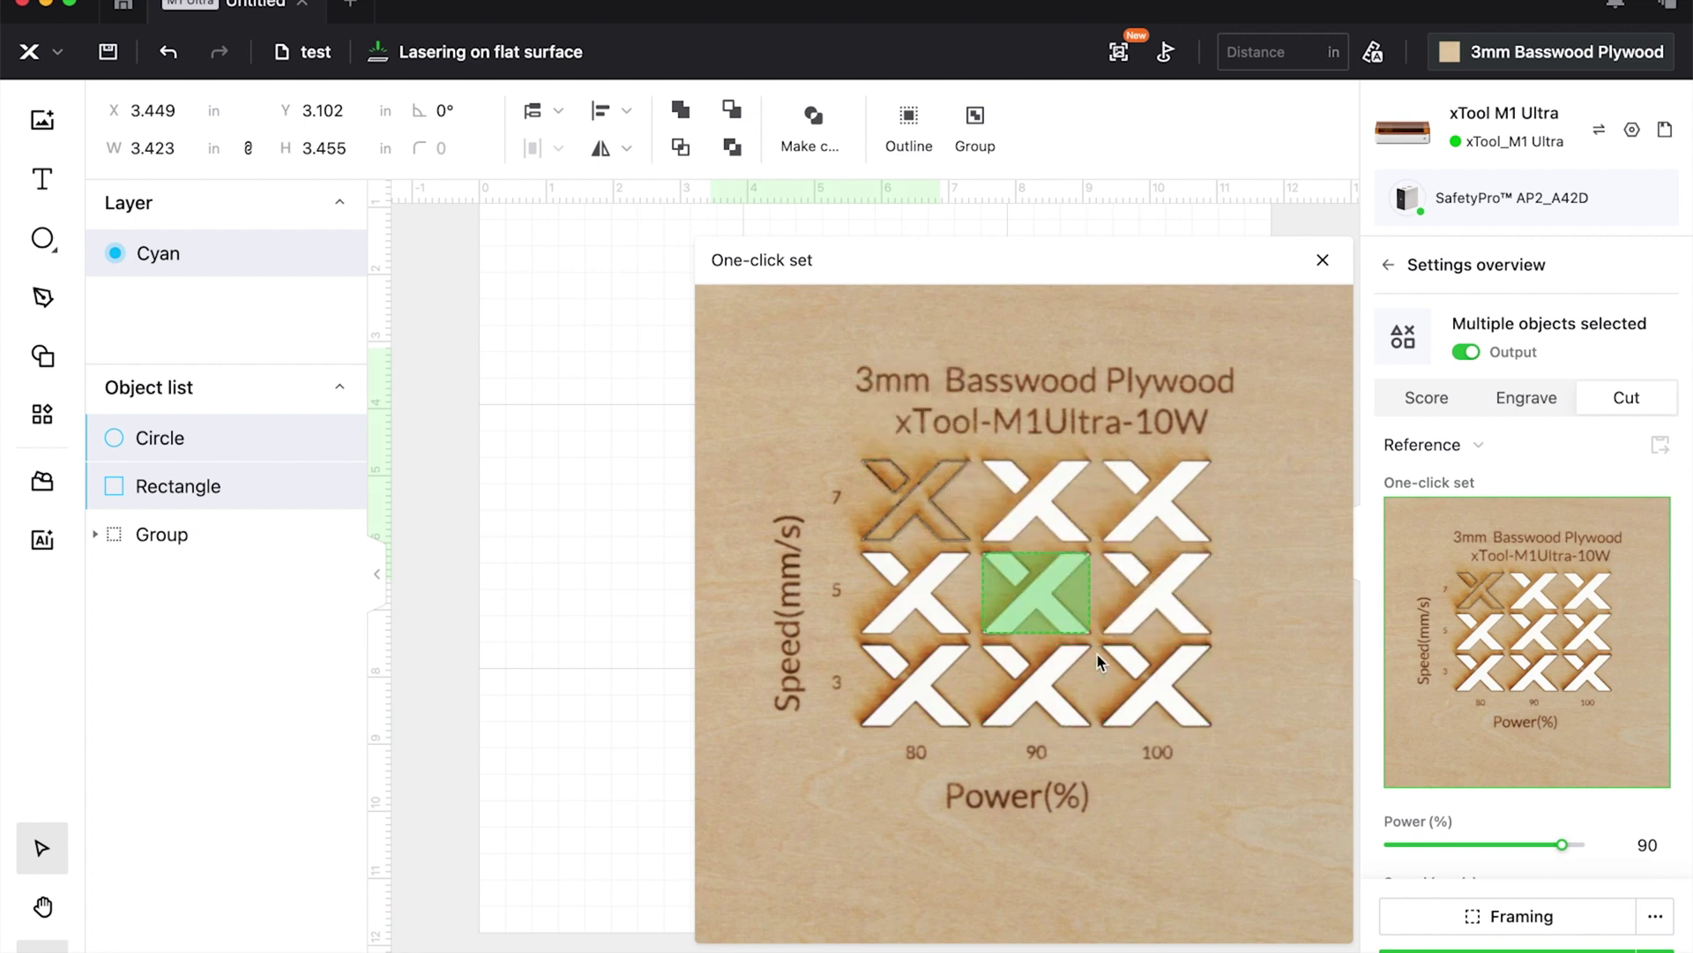
pyautogui.moveTo(1031, 608)
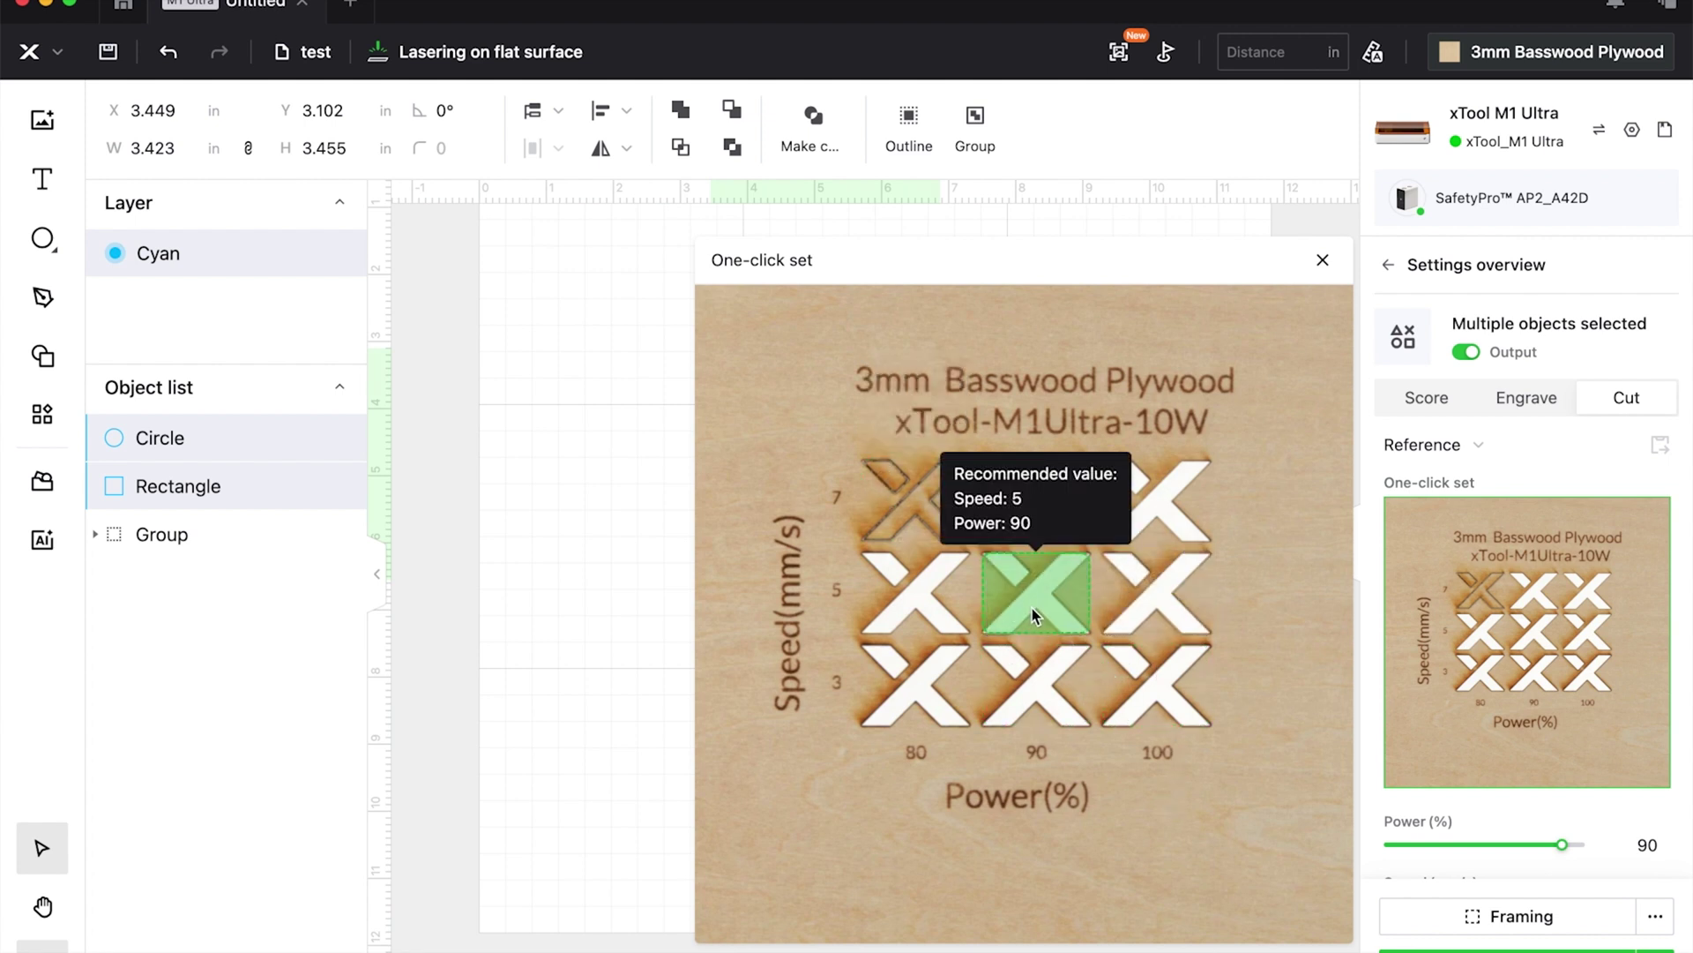
pyautogui.click(1031, 607)
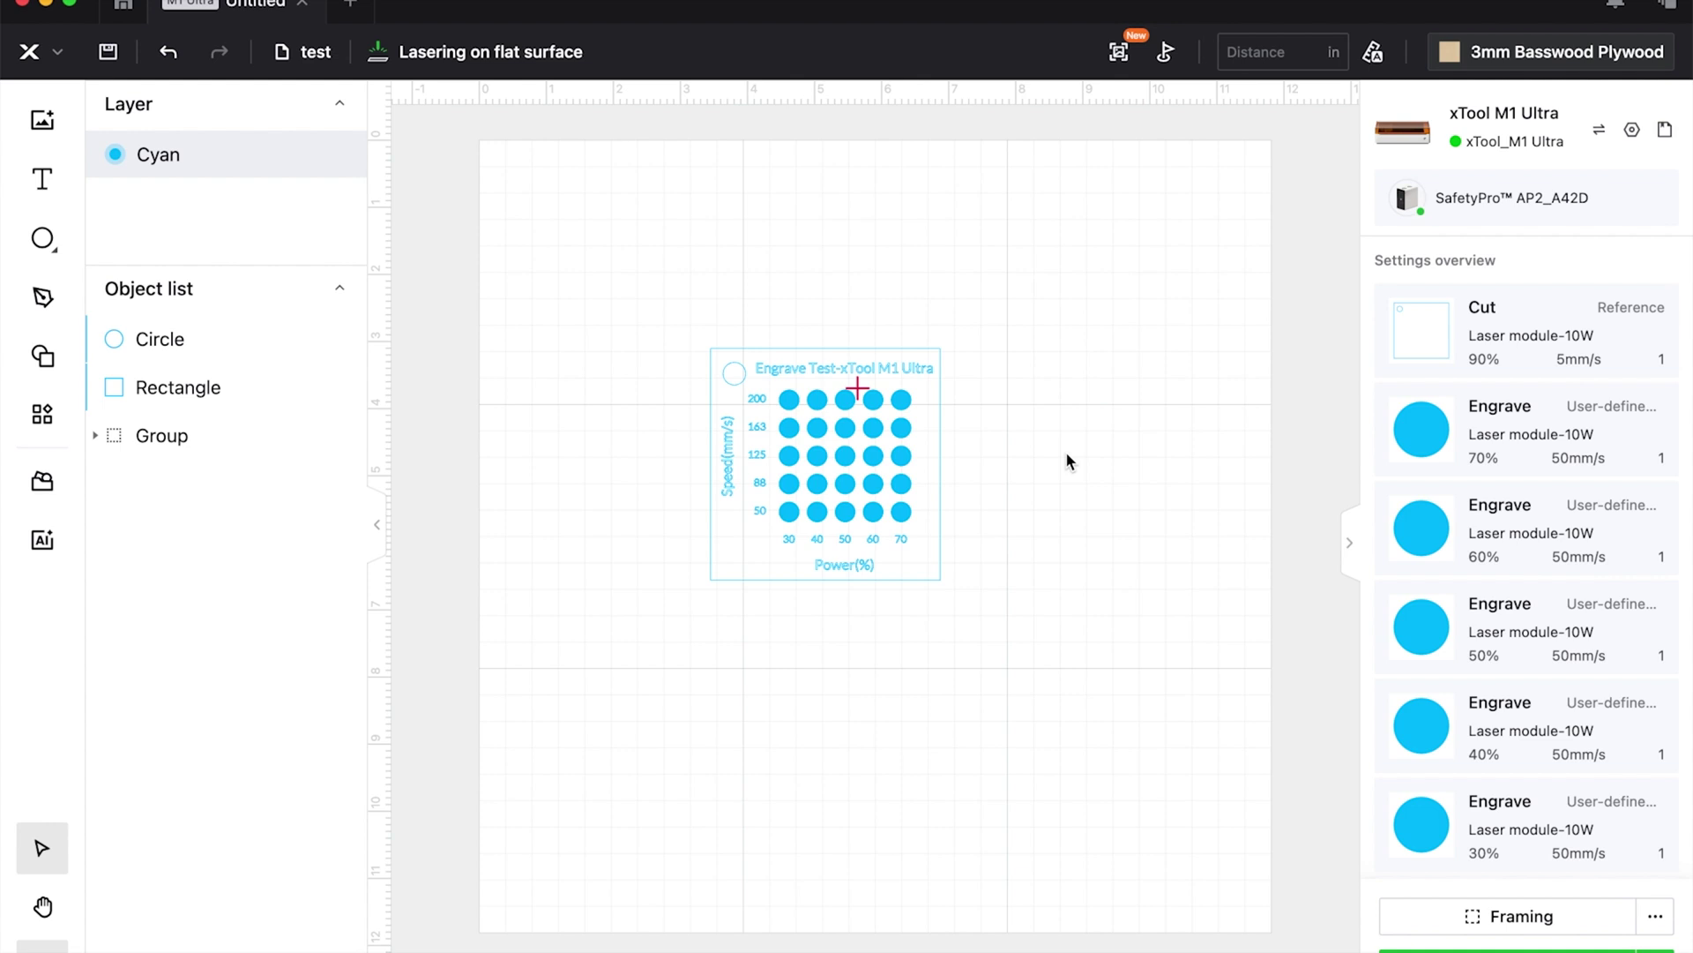
pyautogui.press('e')
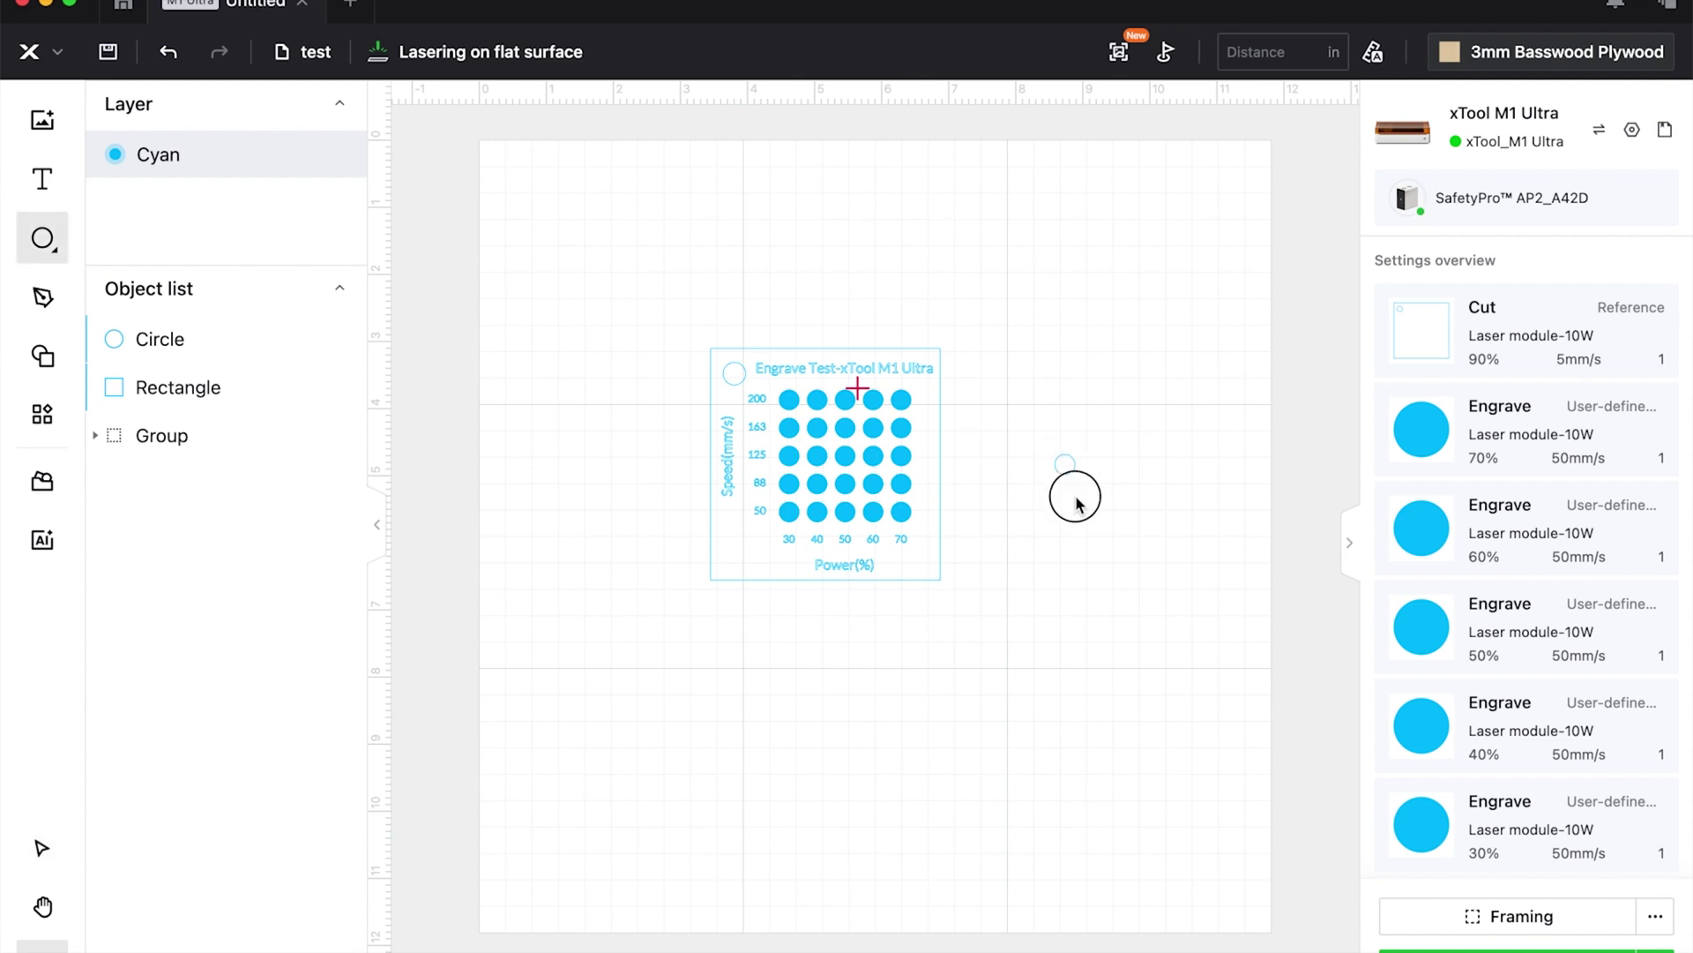
# - Switch the new circle to Cut and start a Material test array from it
pyautogui.click(46, 413)
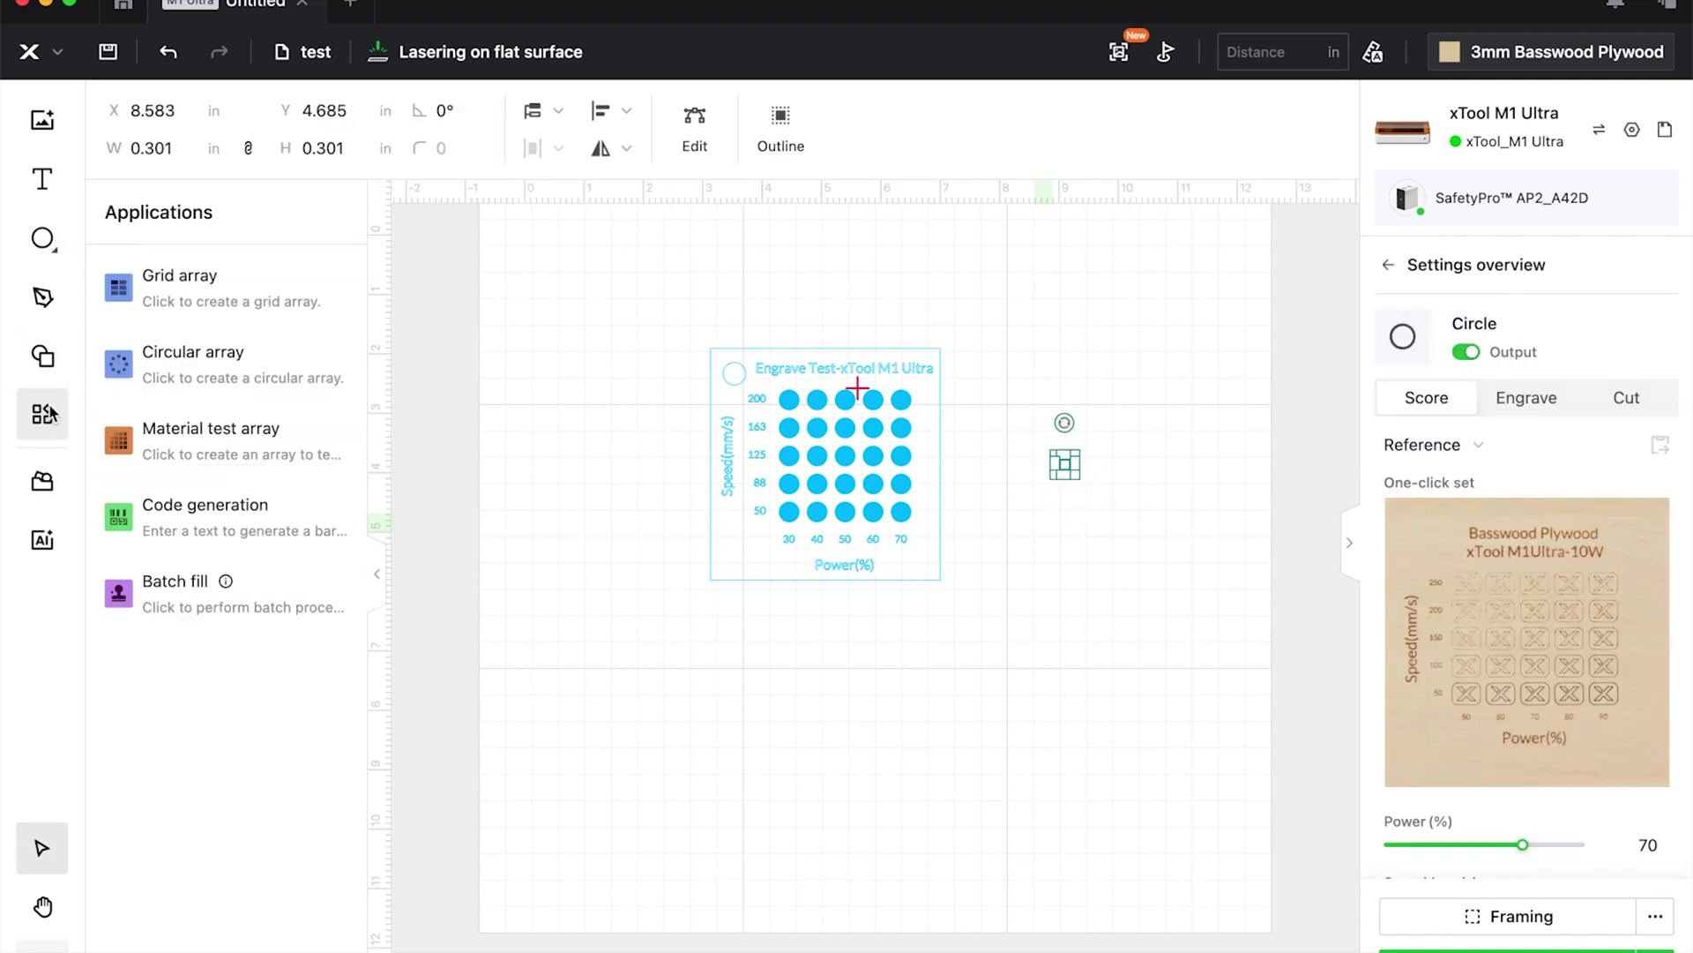
pyautogui.click(1652, 406)
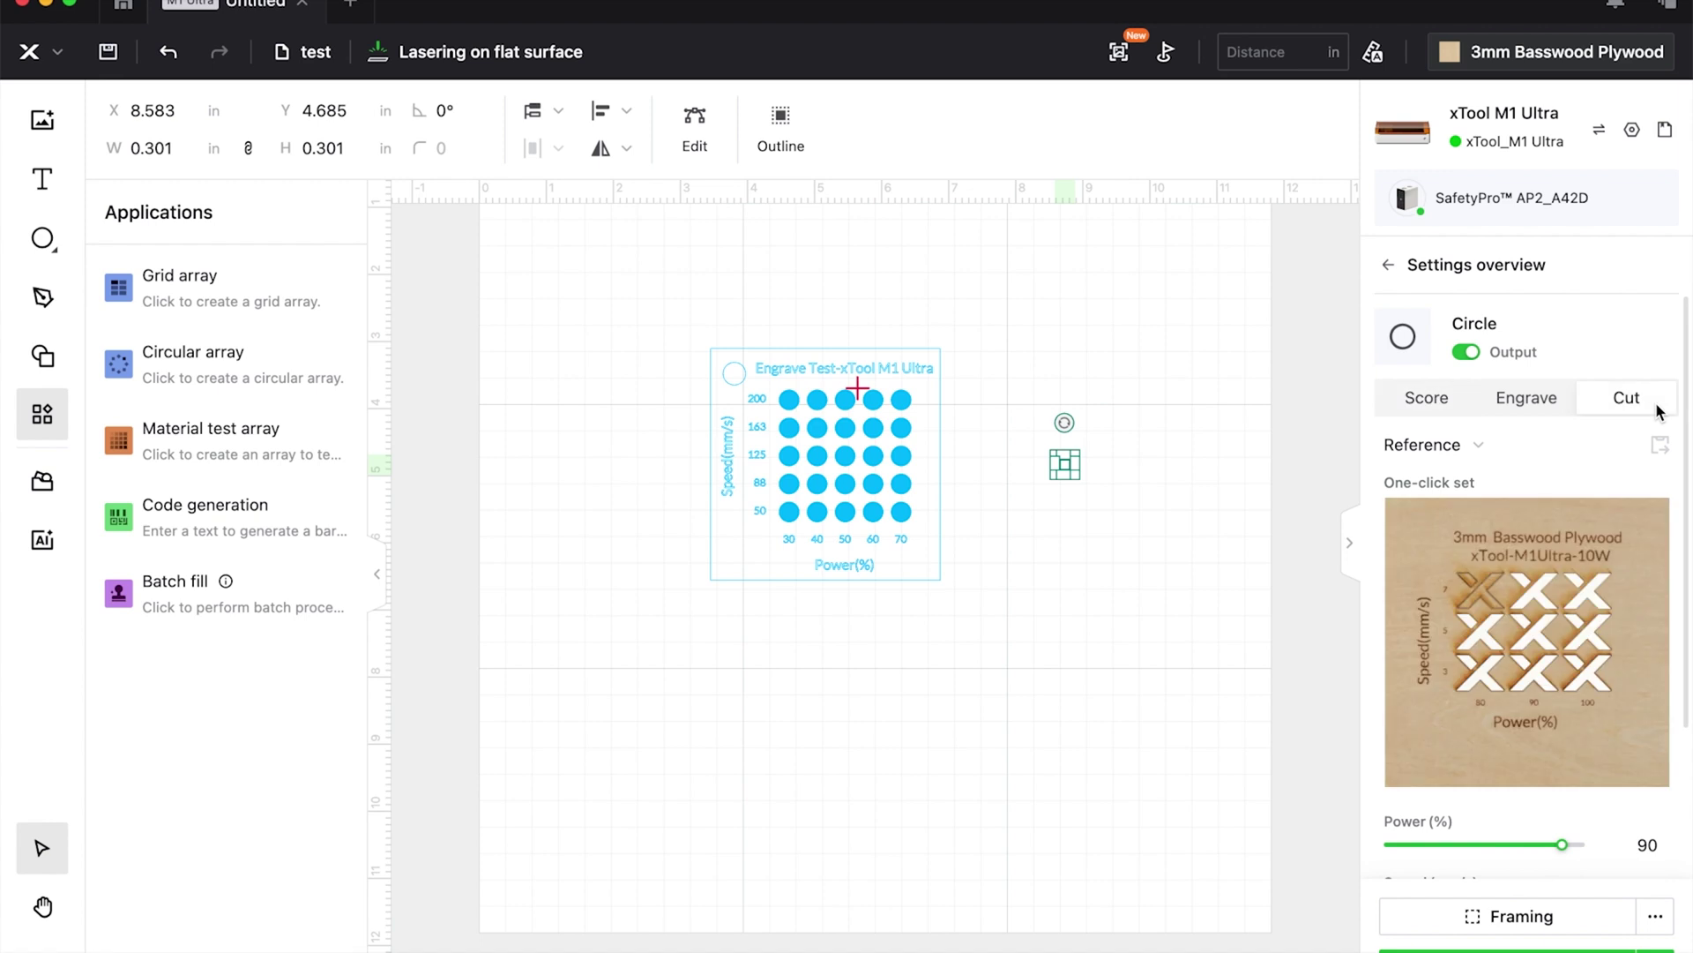
pyautogui.click(131, 437)
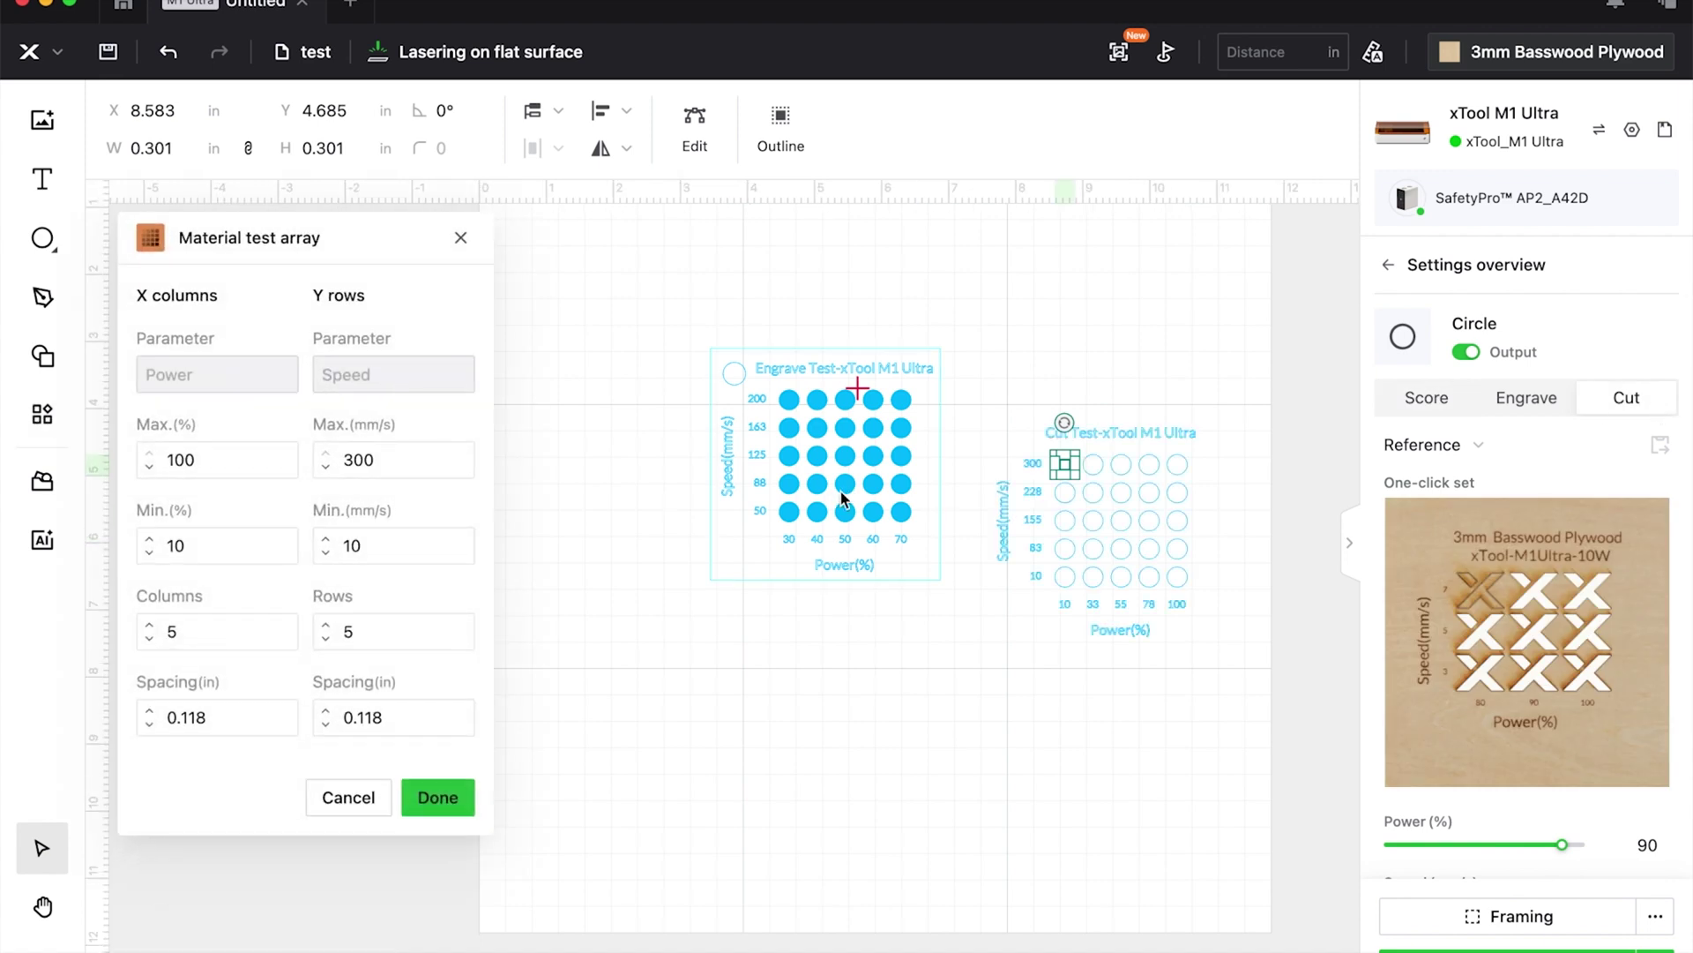
# - Set the array to 80% minimum power and 3–7 mm/s speed, then generate it
pyautogui.doubleClick(177, 542)
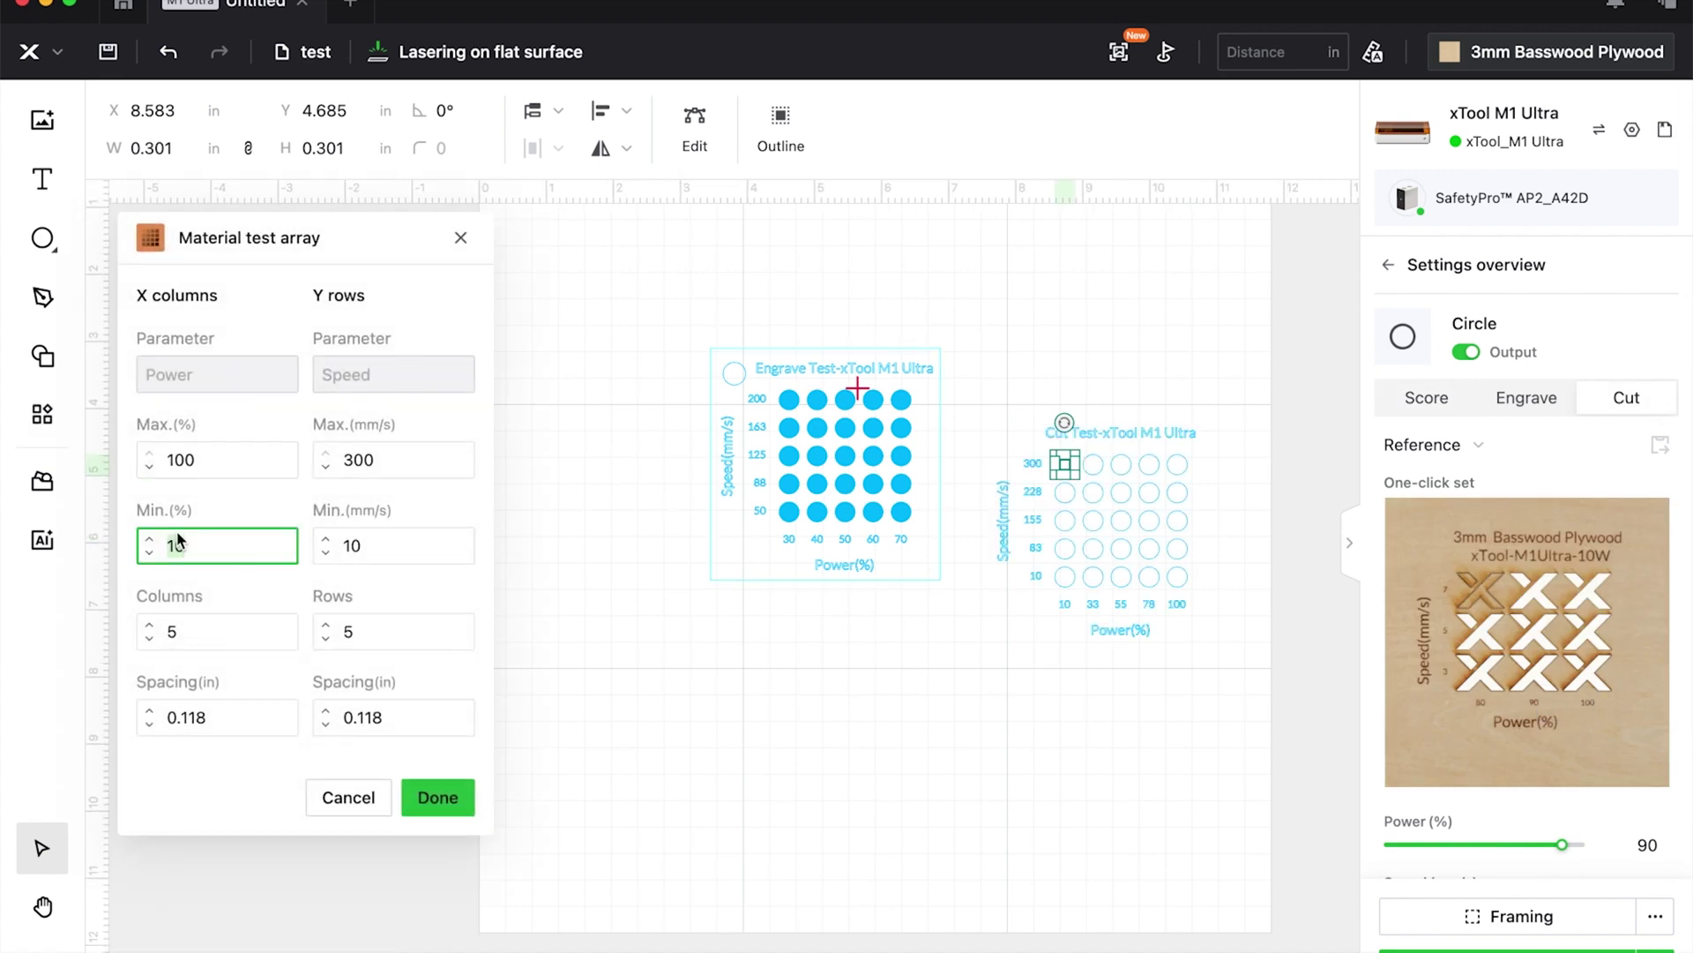
pyautogui.doubleClick(342, 454)
pyautogui.write('7')
pyautogui.press('Tab')
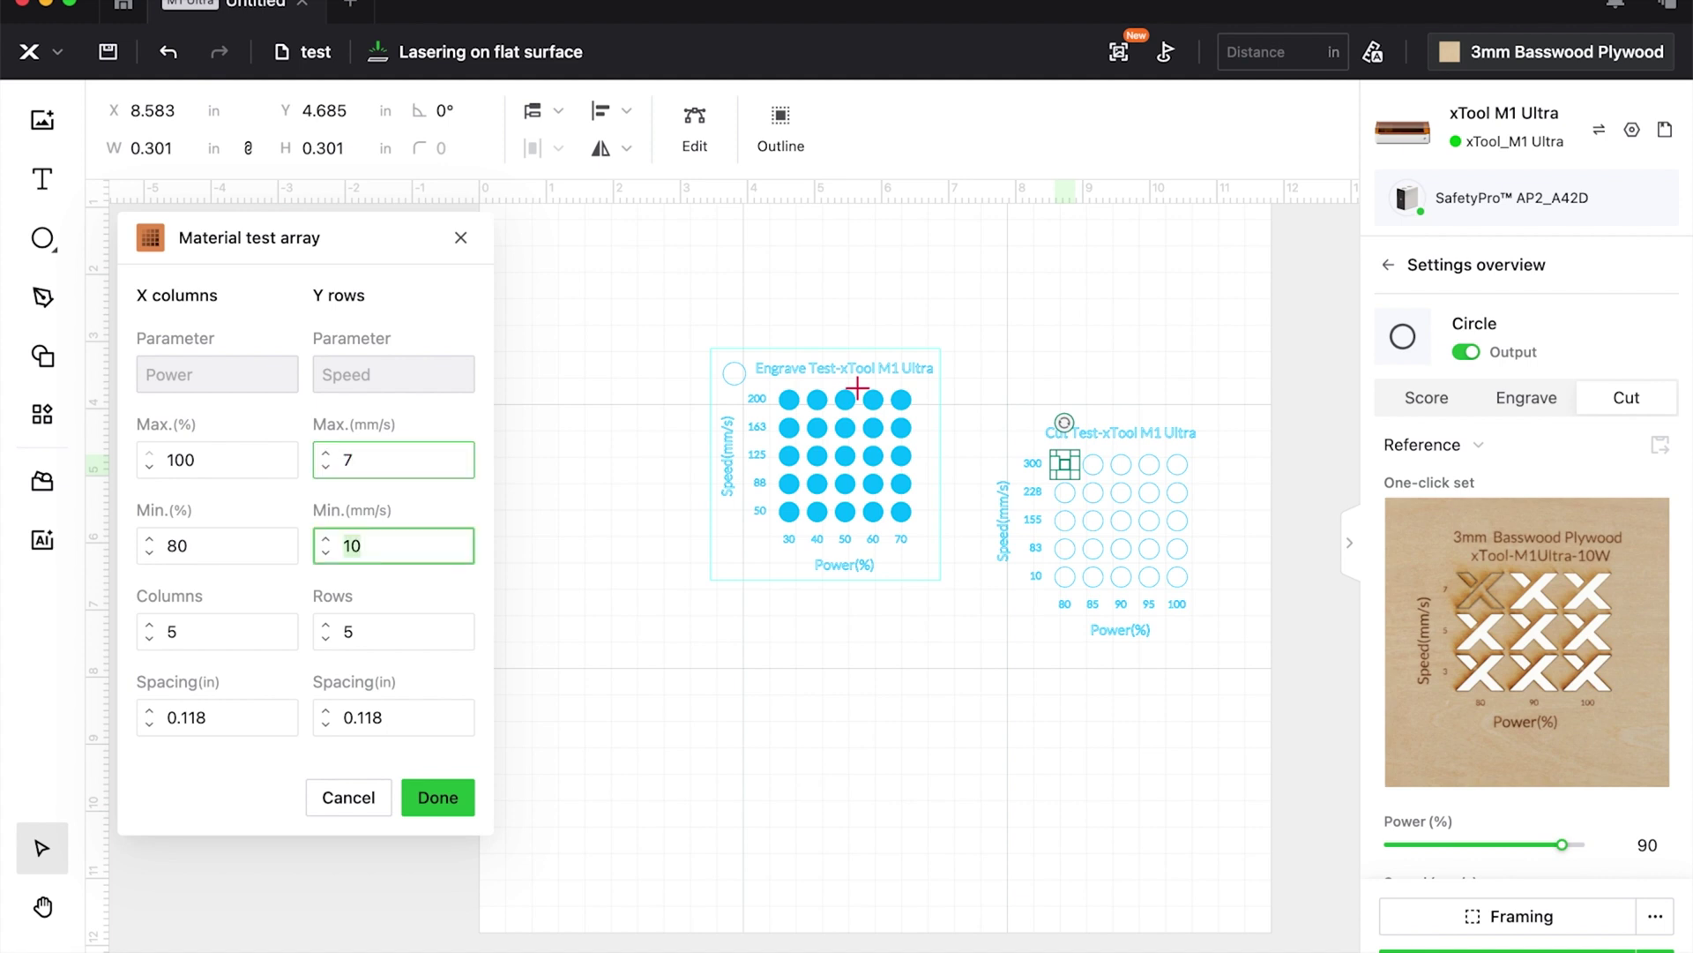
pyautogui.press('Tab')
pyautogui.doubleClick(379, 541)
pyautogui.write('3')
pyautogui.press('Return')
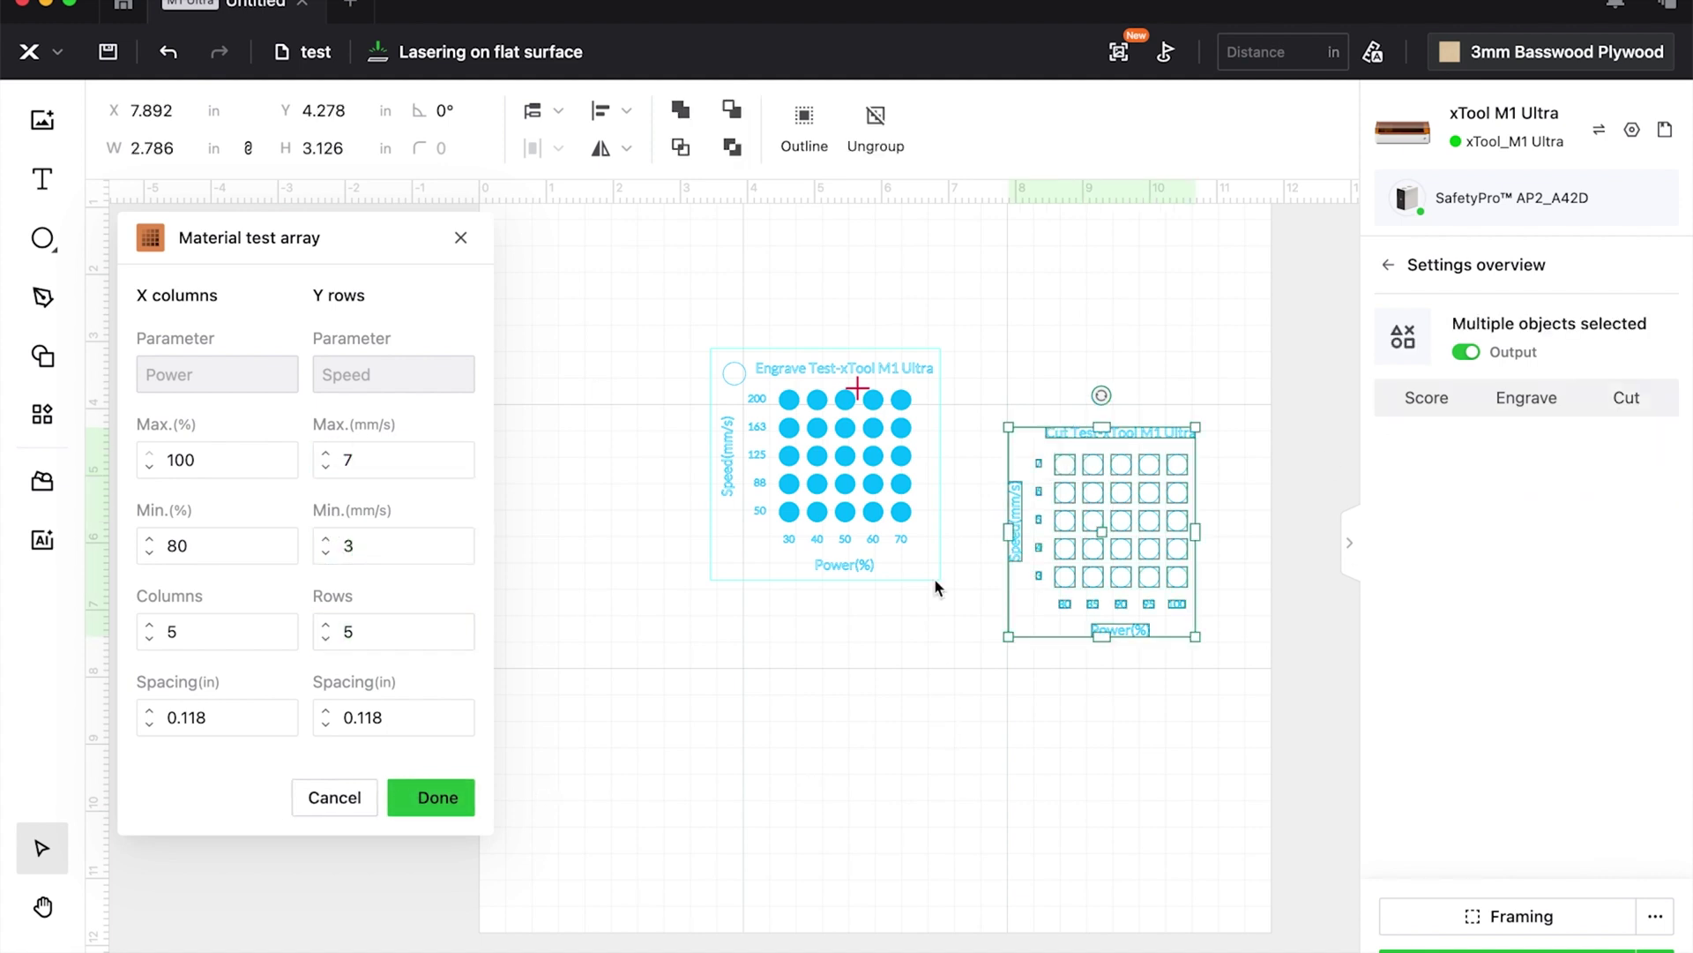
pyautogui.click(1011, 415)
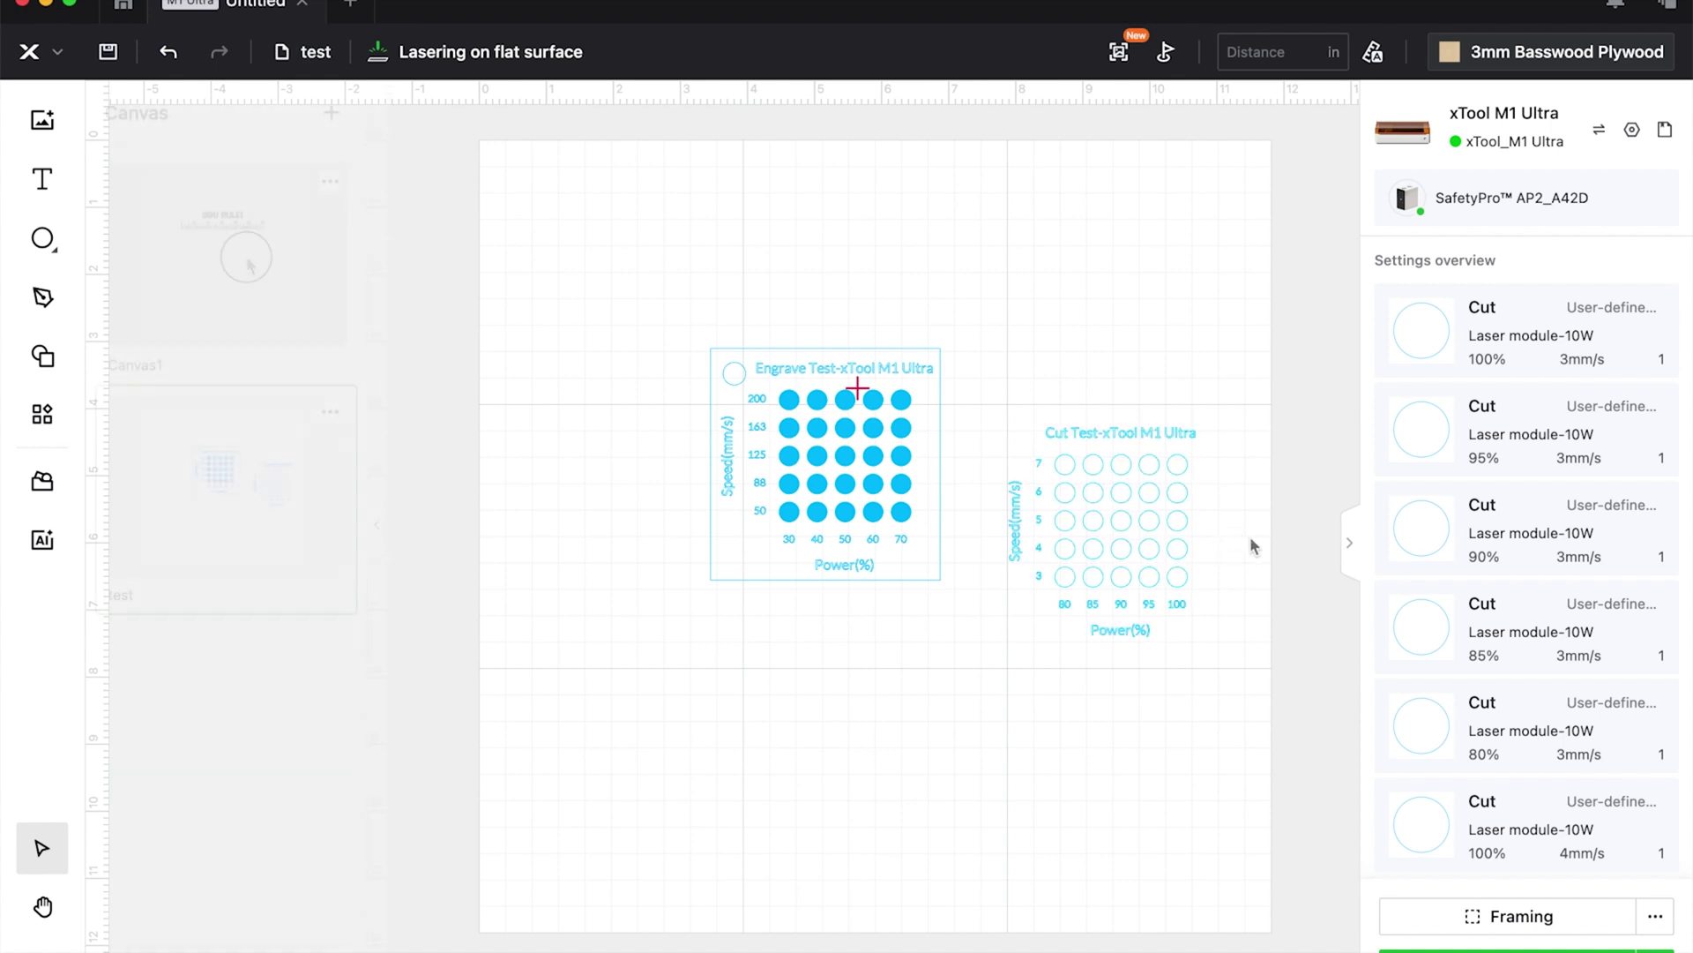
pyautogui.click(246, 255)
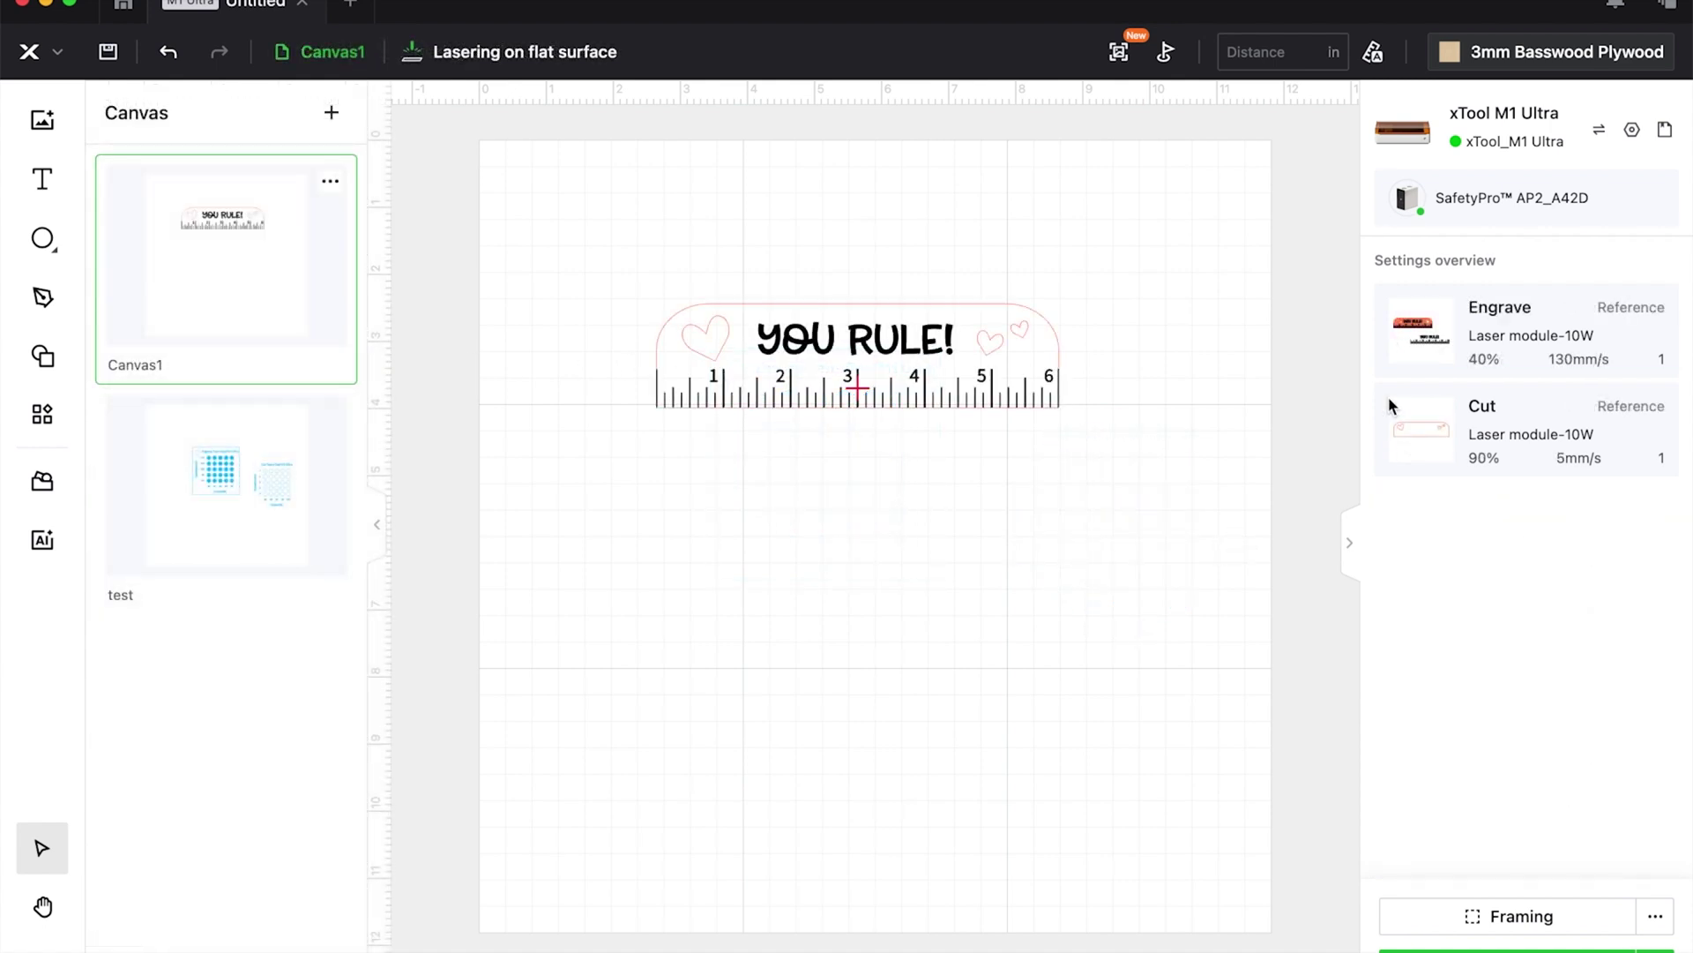
# - Select the ruler's Engraving group on Canvas1 and view its 40% power, 130 mm/s settings
pyautogui.click(1495, 358)
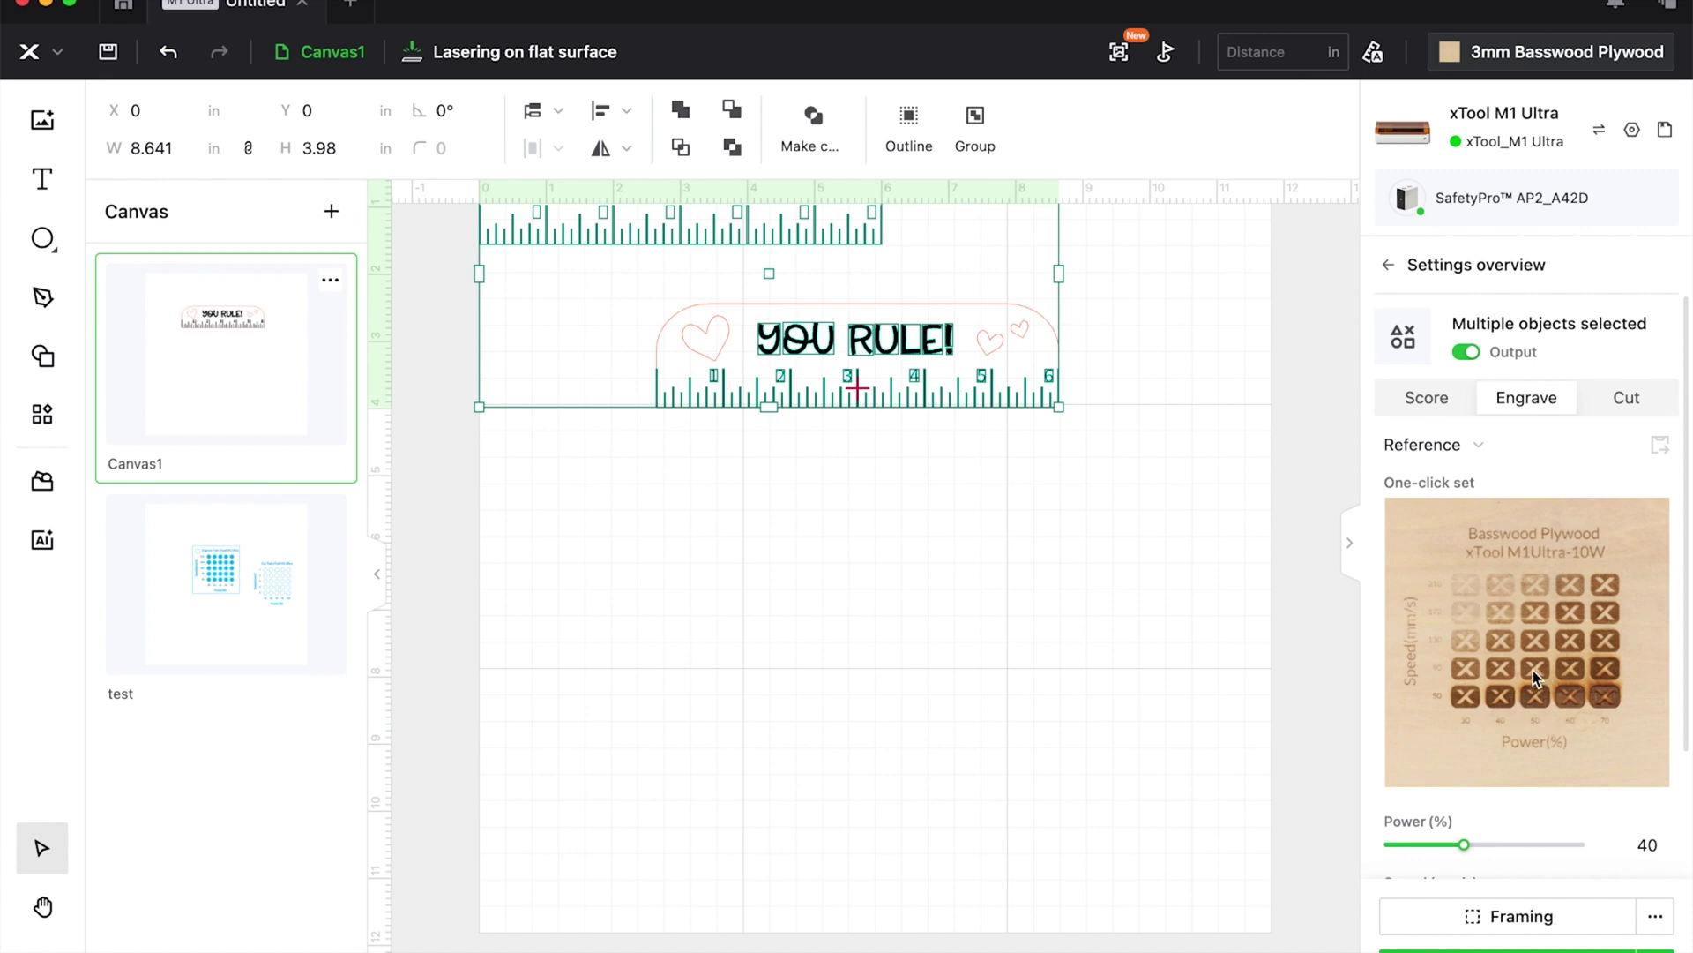
pyautogui.scroll(6, 987, 538)
pyautogui.click(1130, 572)
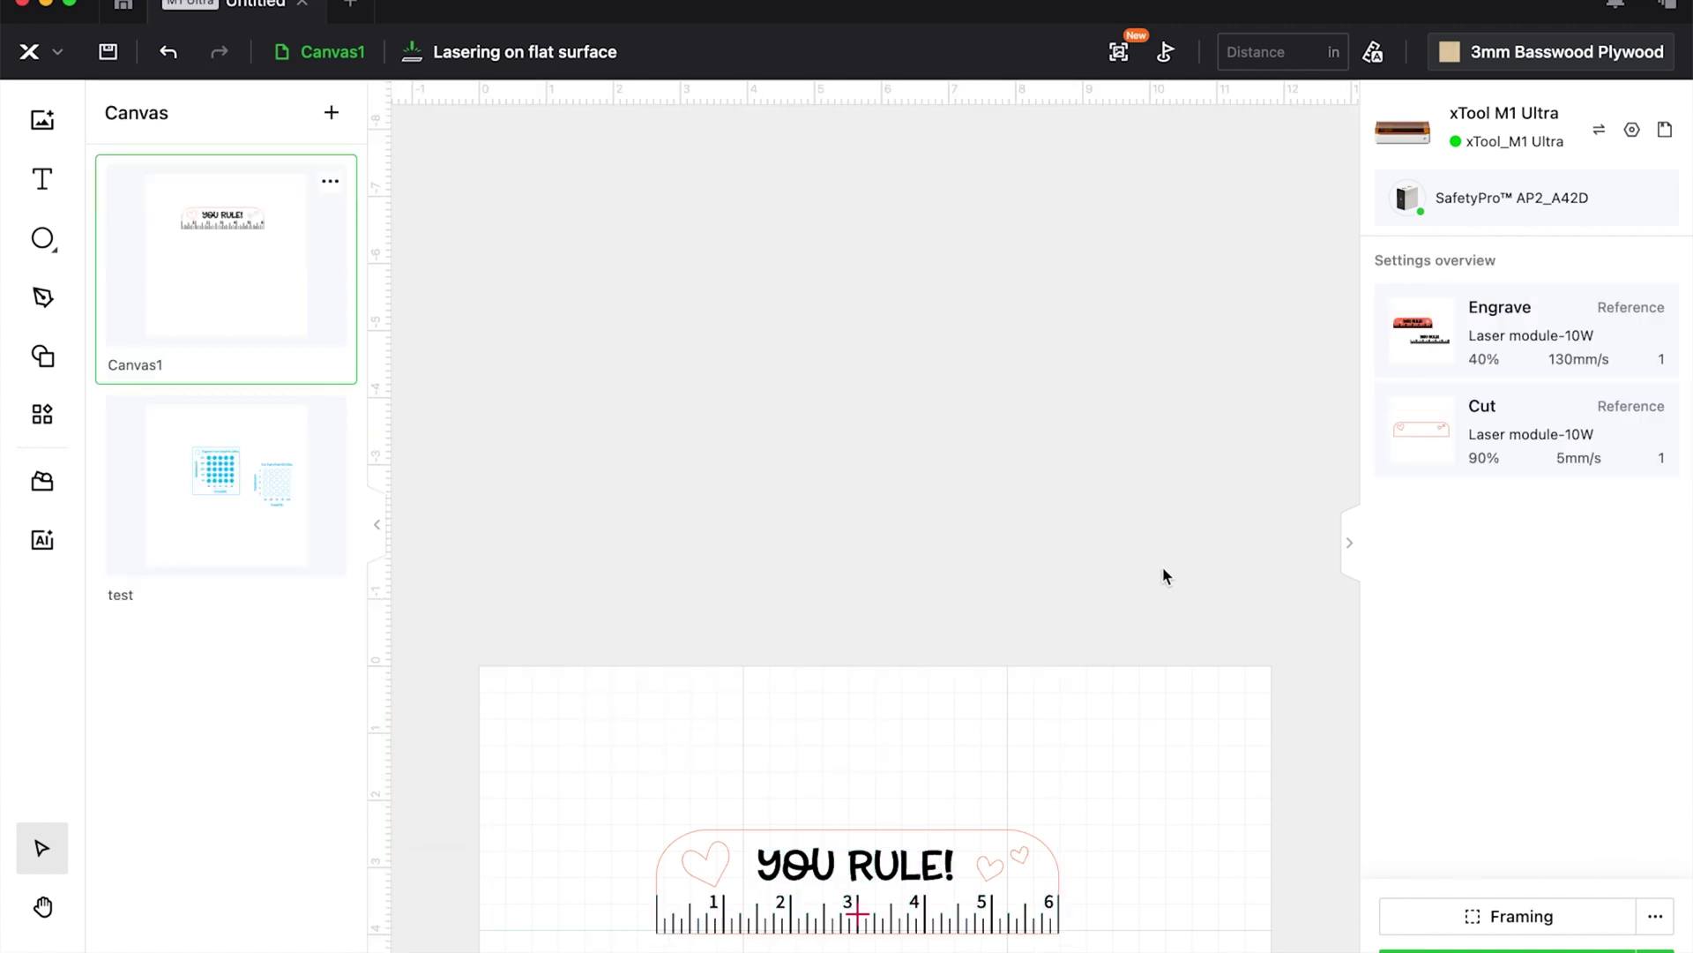
pyautogui.scroll(-7, 1161, 575)
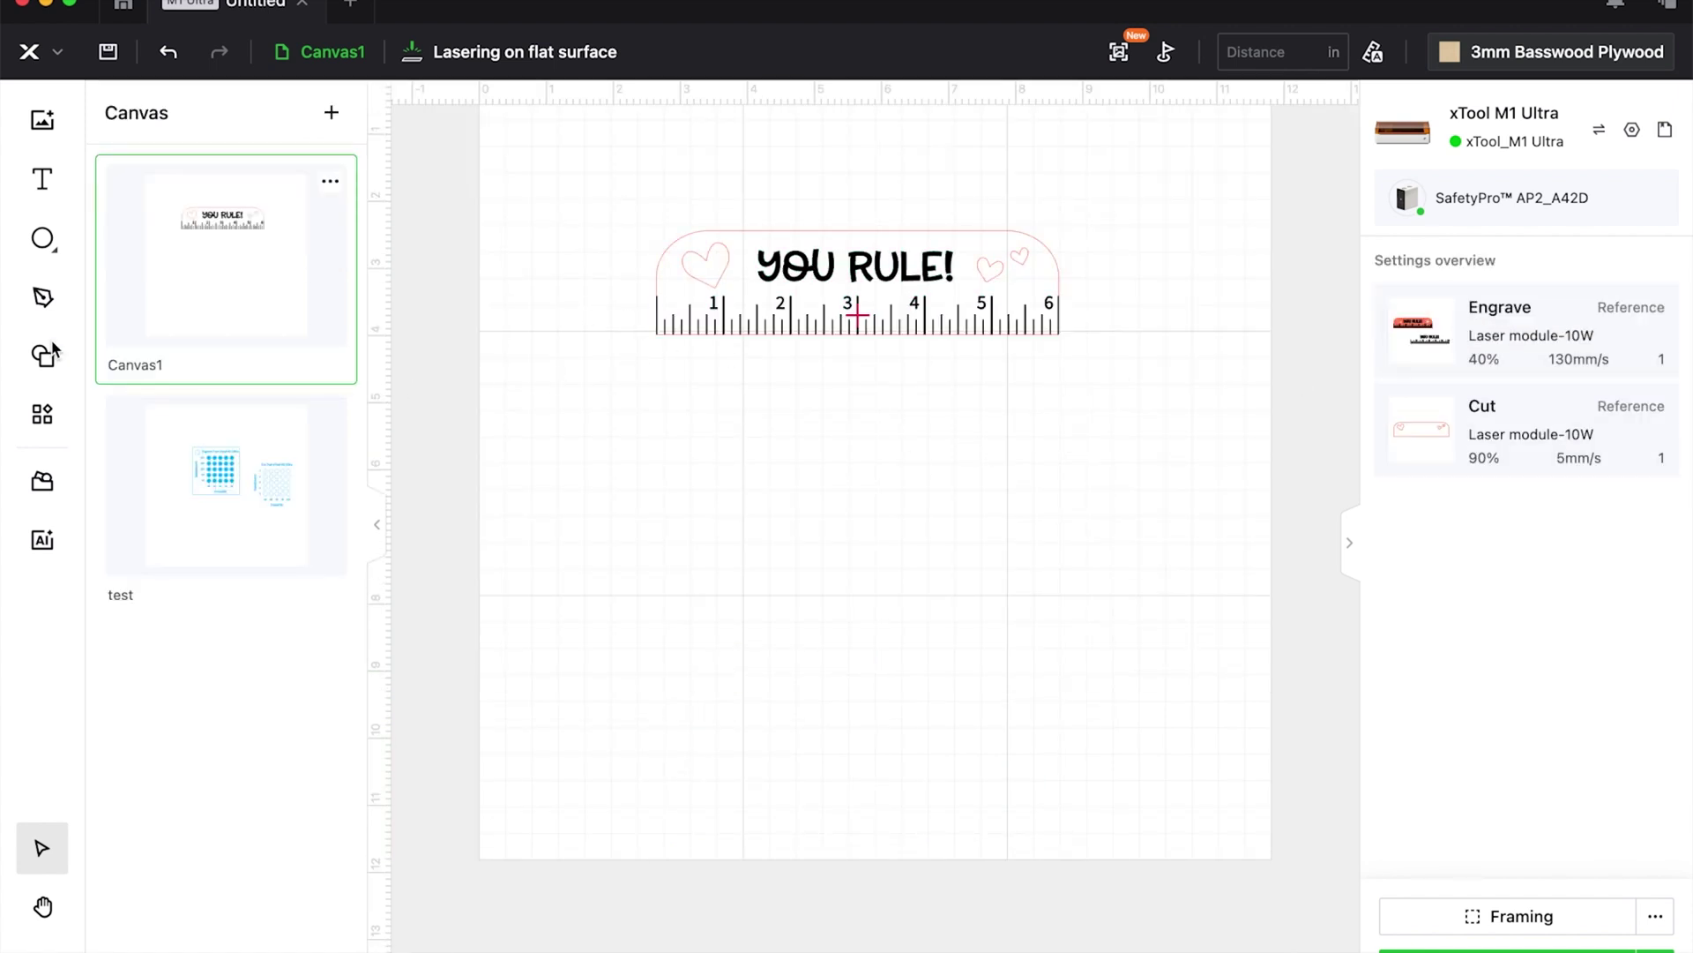
pyautogui.click(42, 943)
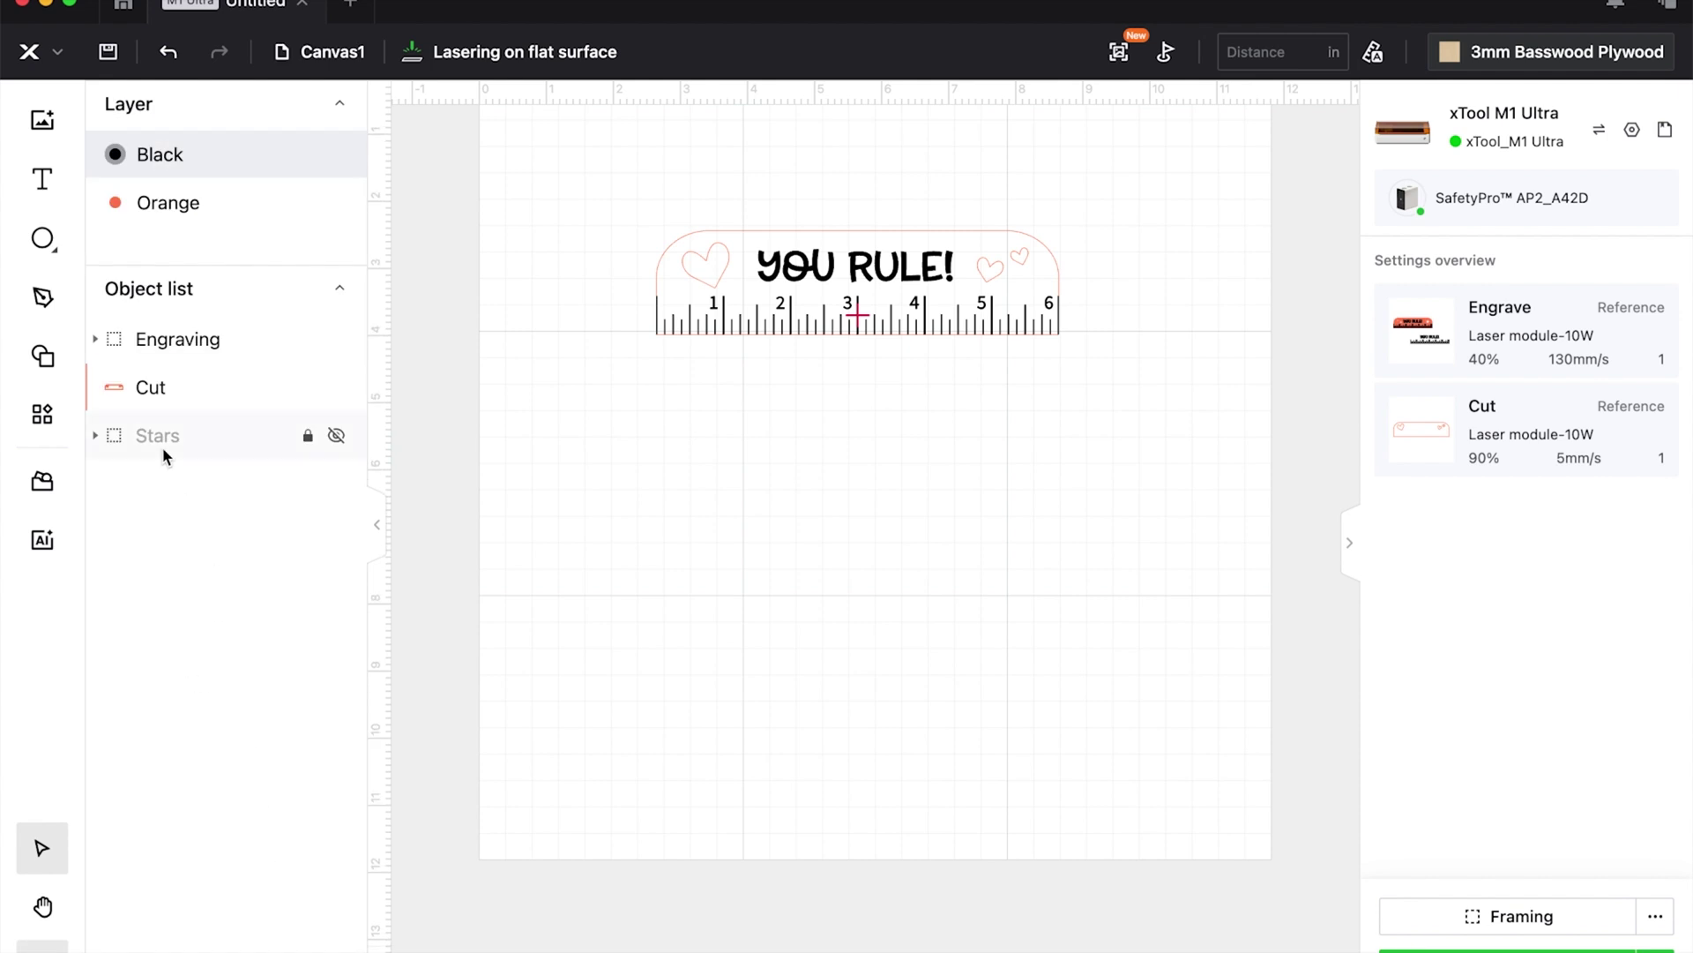
pyautogui.click(718, 282)
pyautogui.click(860, 298)
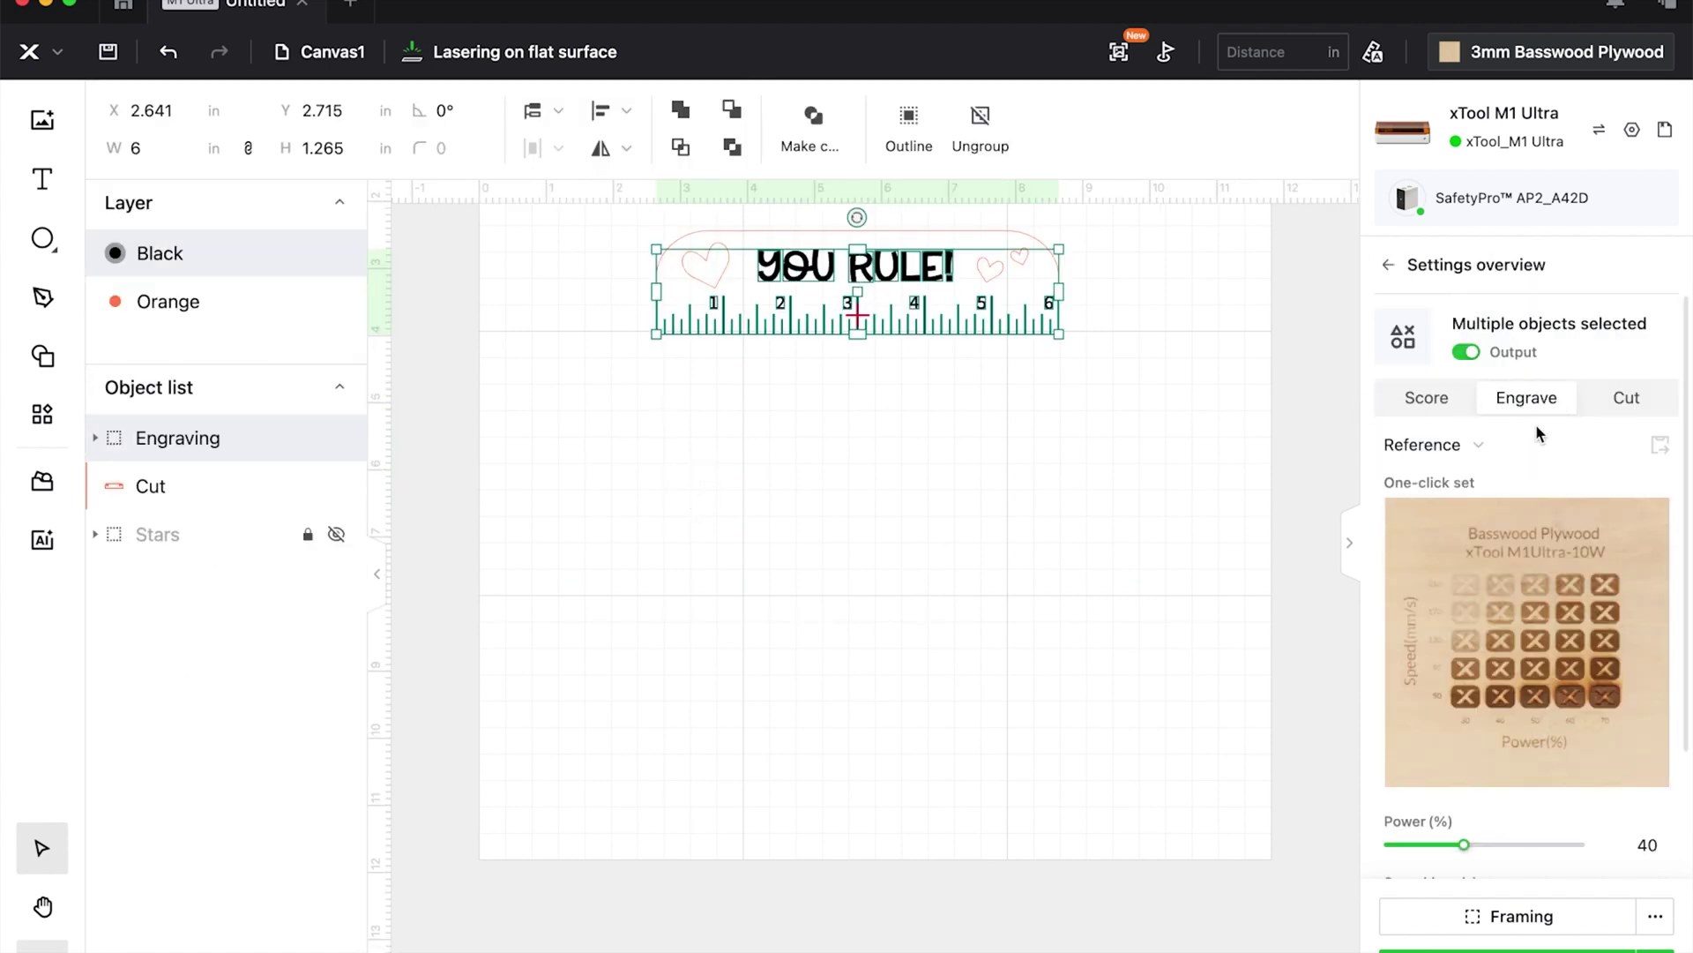
pyautogui.scroll(-3, 1576, 639)
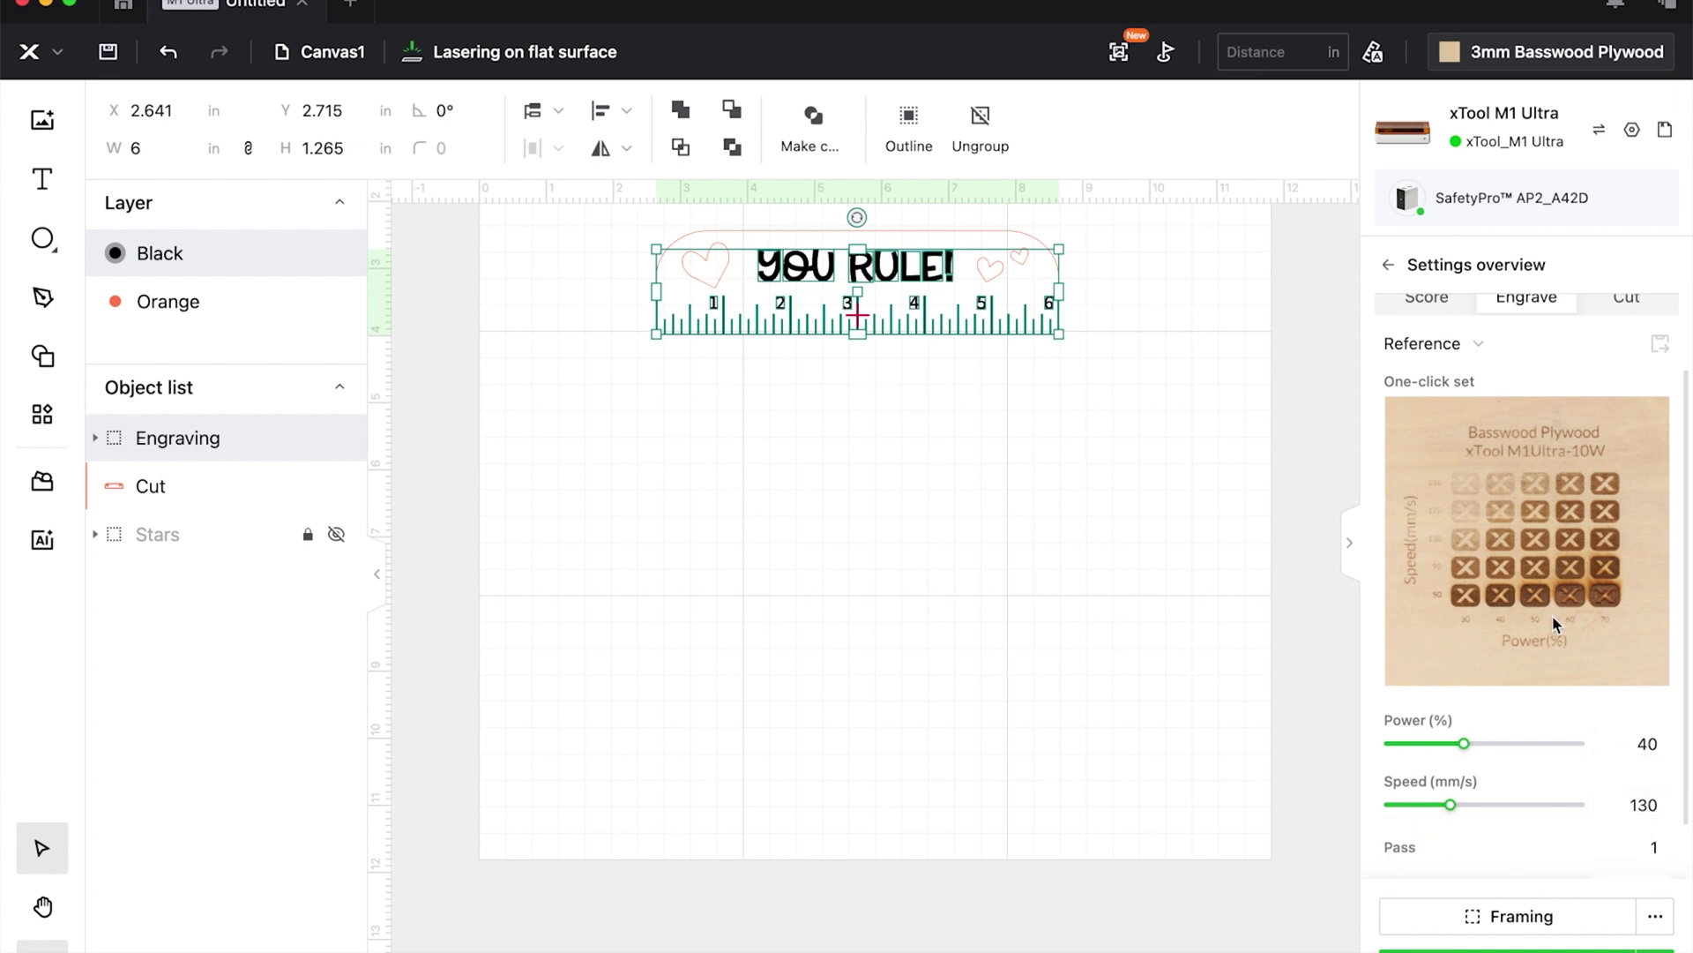
# - Pick the 90 mm/s, 50% power cell from the engrave reference chart for the ruler
pyautogui.click(1542, 583)
pyautogui.click(1540, 581)
pyautogui.click(1550, 553)
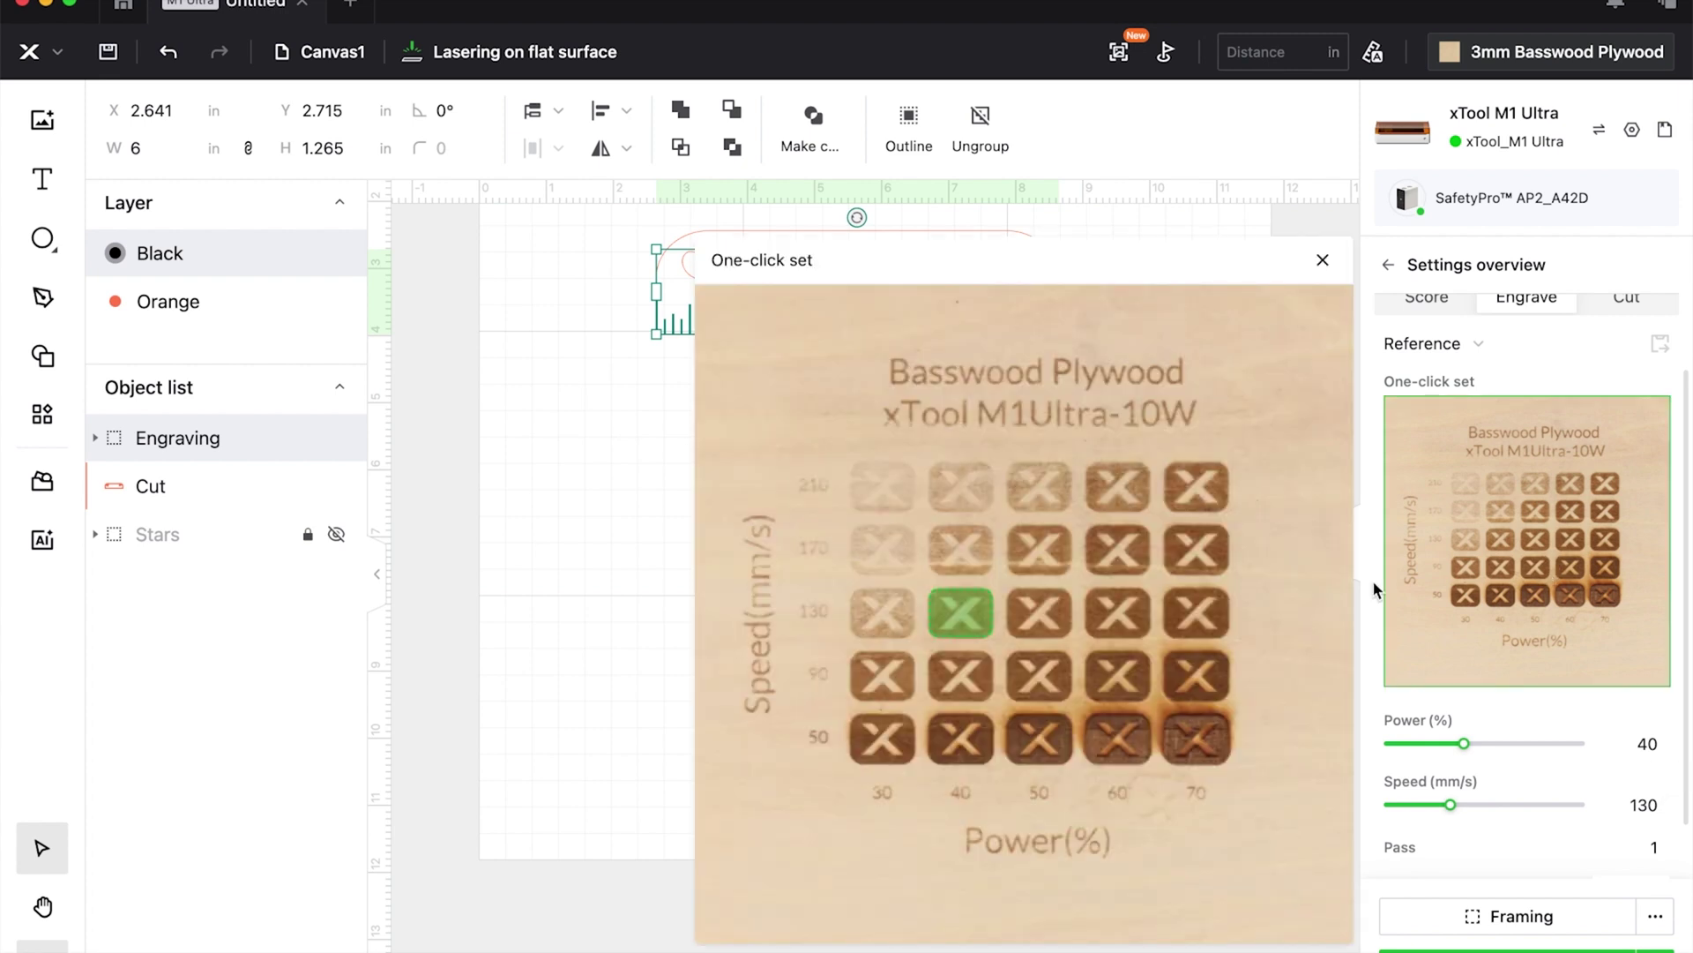
pyautogui.moveTo(1040, 688)
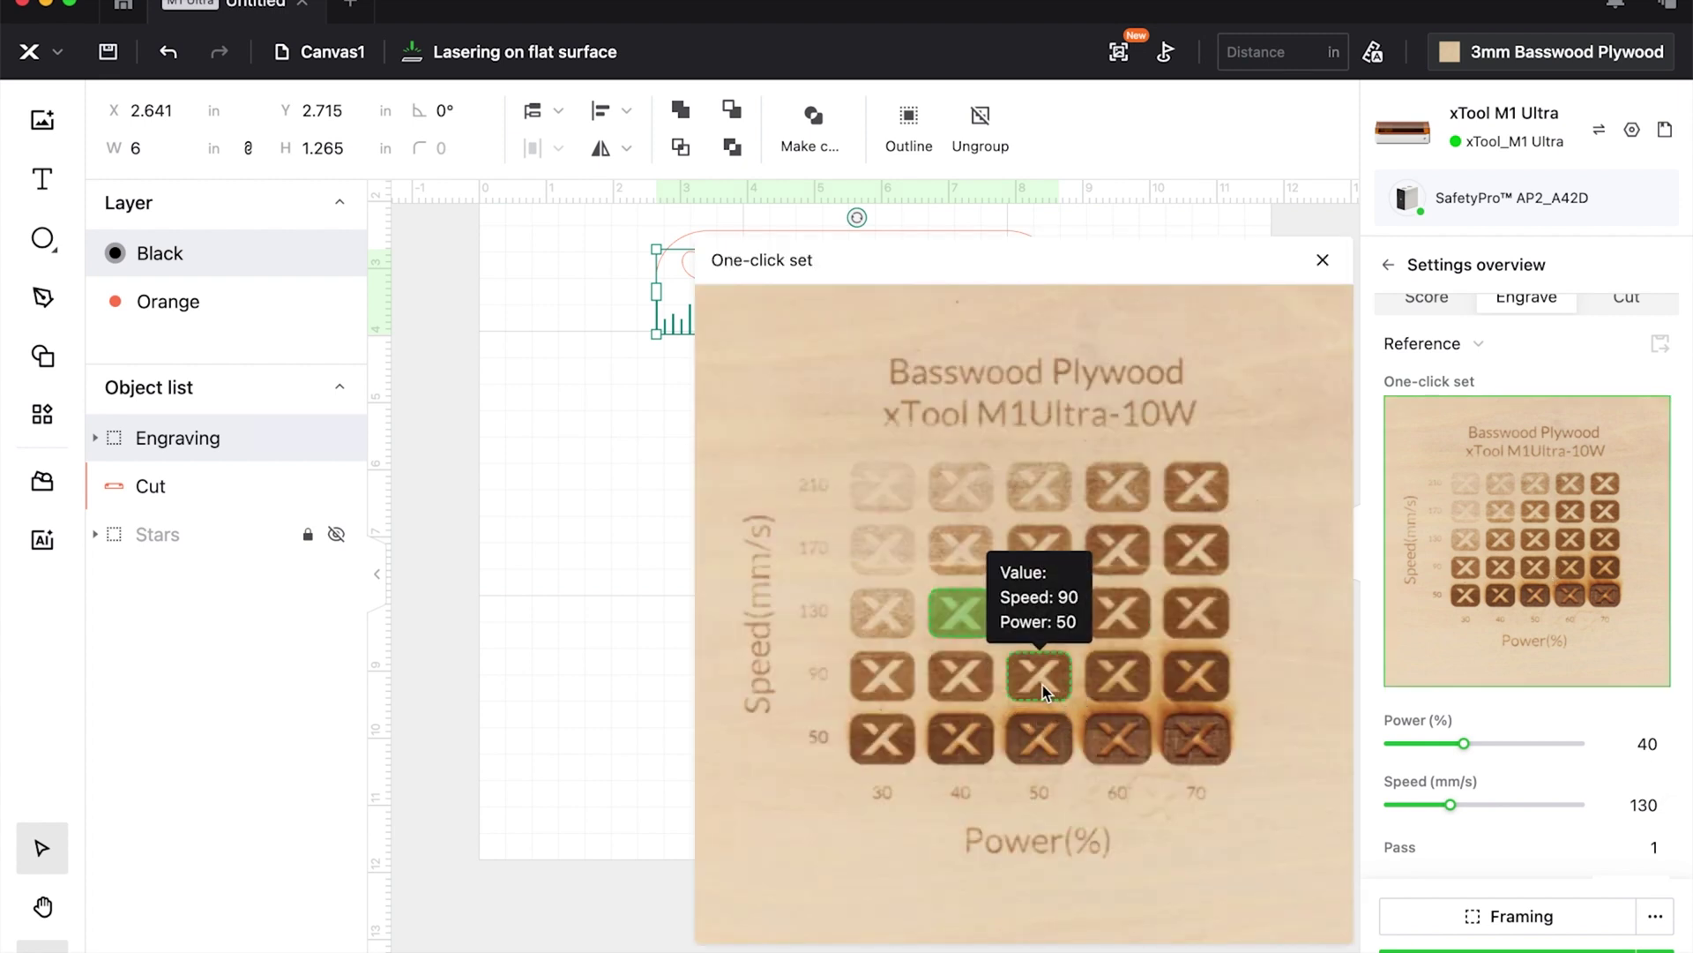
pyautogui.click(1041, 689)
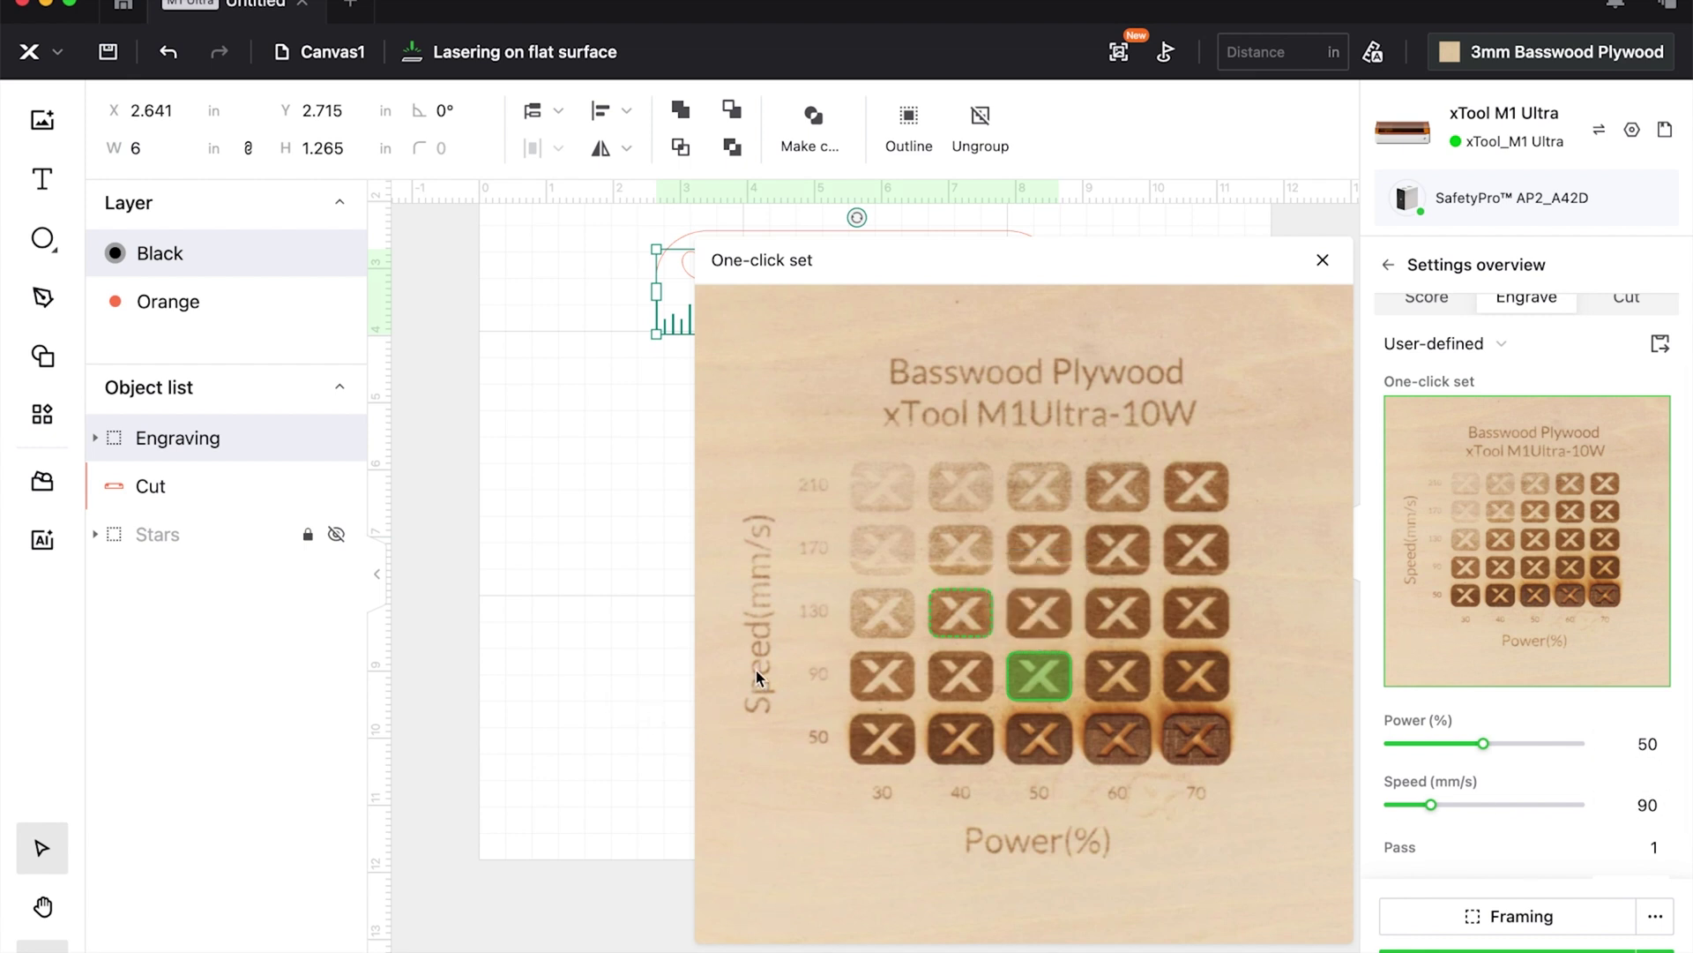
pyautogui.press('Escape')
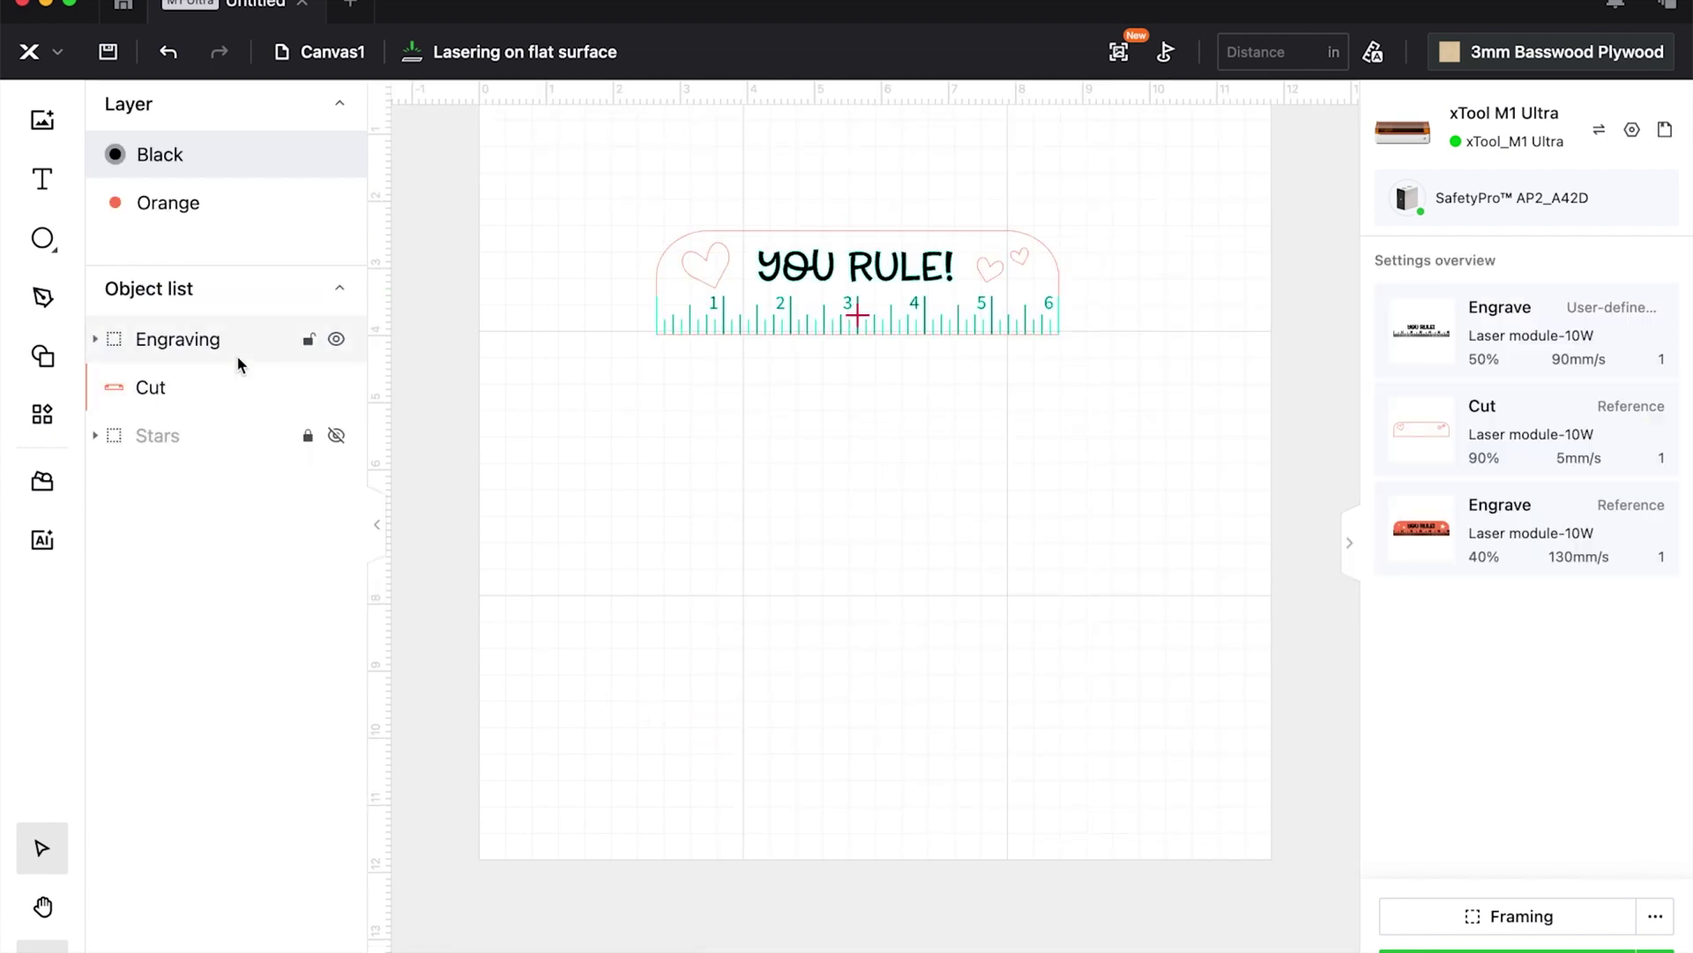
# - Set the ruler's cut outline to 2 passes, keeping 90% power and 5 mm/s
pyautogui.click(192, 389)
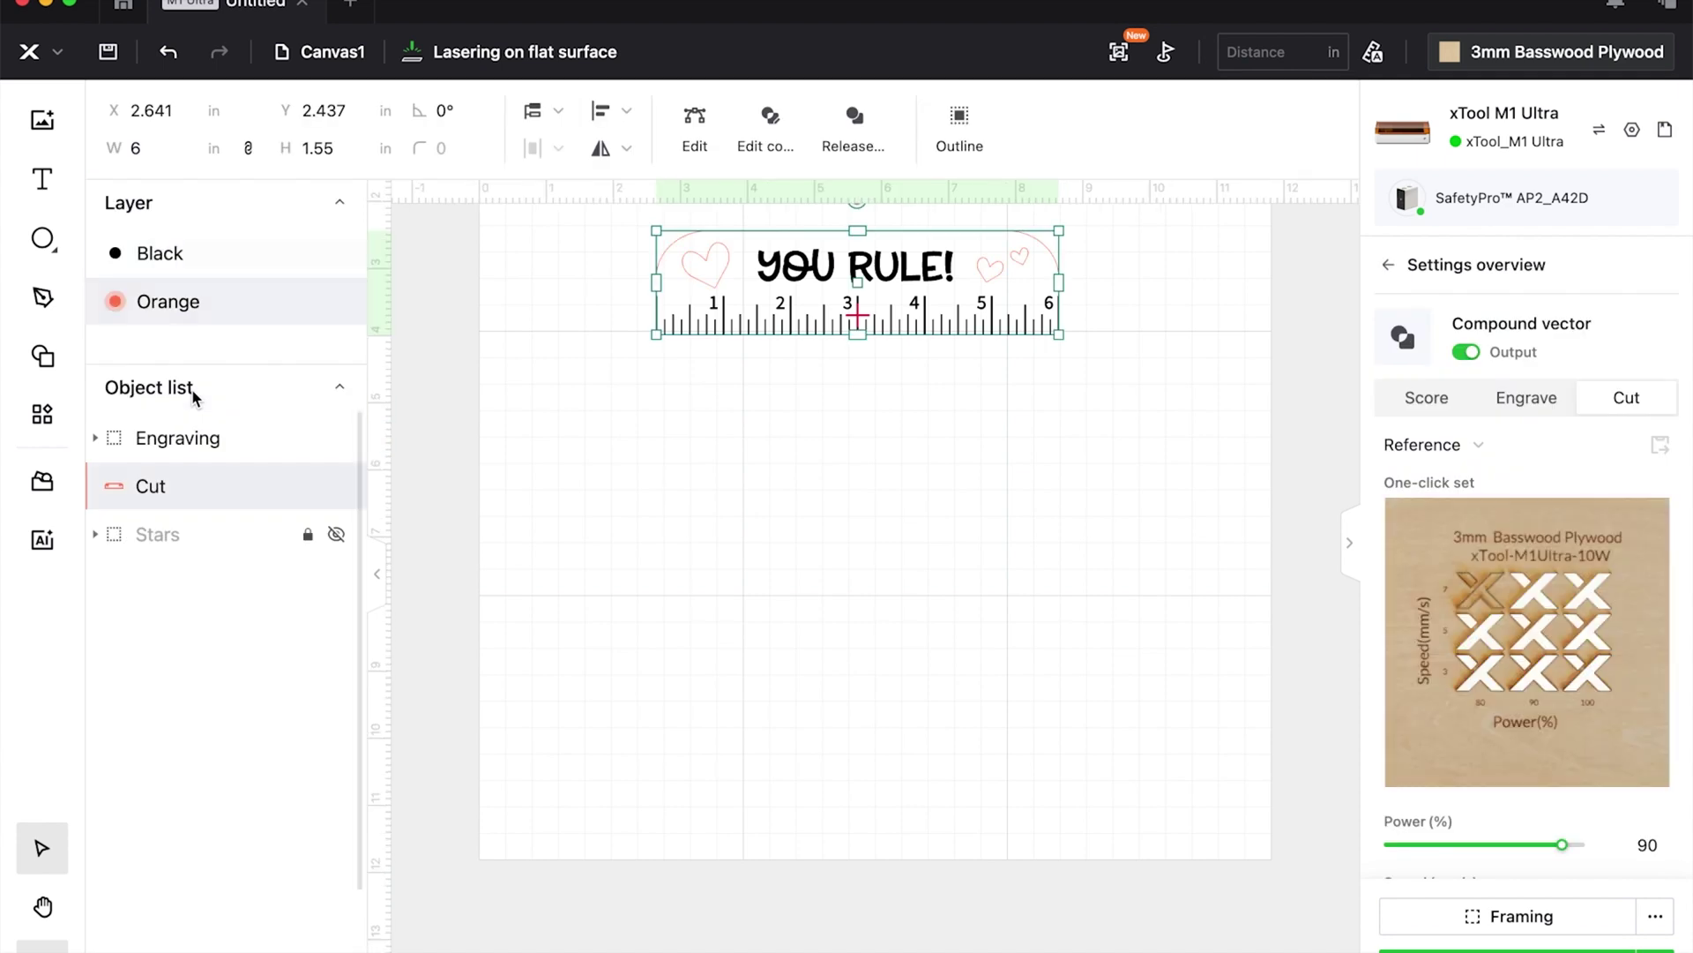
pyautogui.click(692, 394)
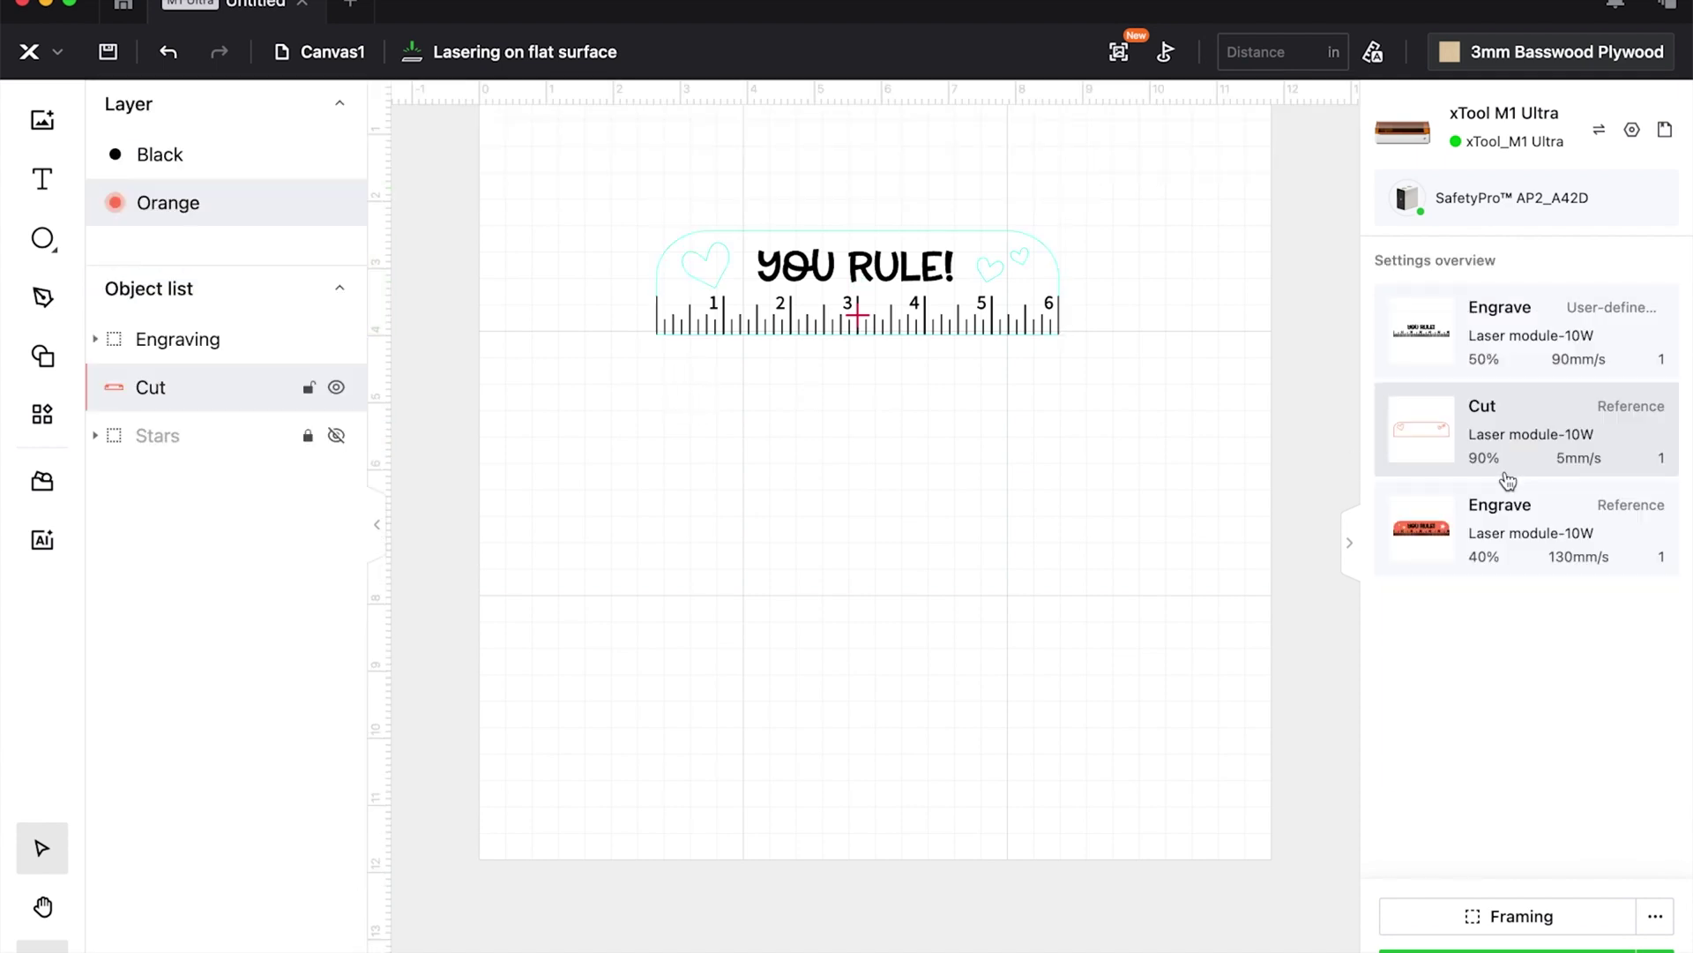
pyautogui.click(1413, 435)
pyautogui.scroll(-2, 1609, 713)
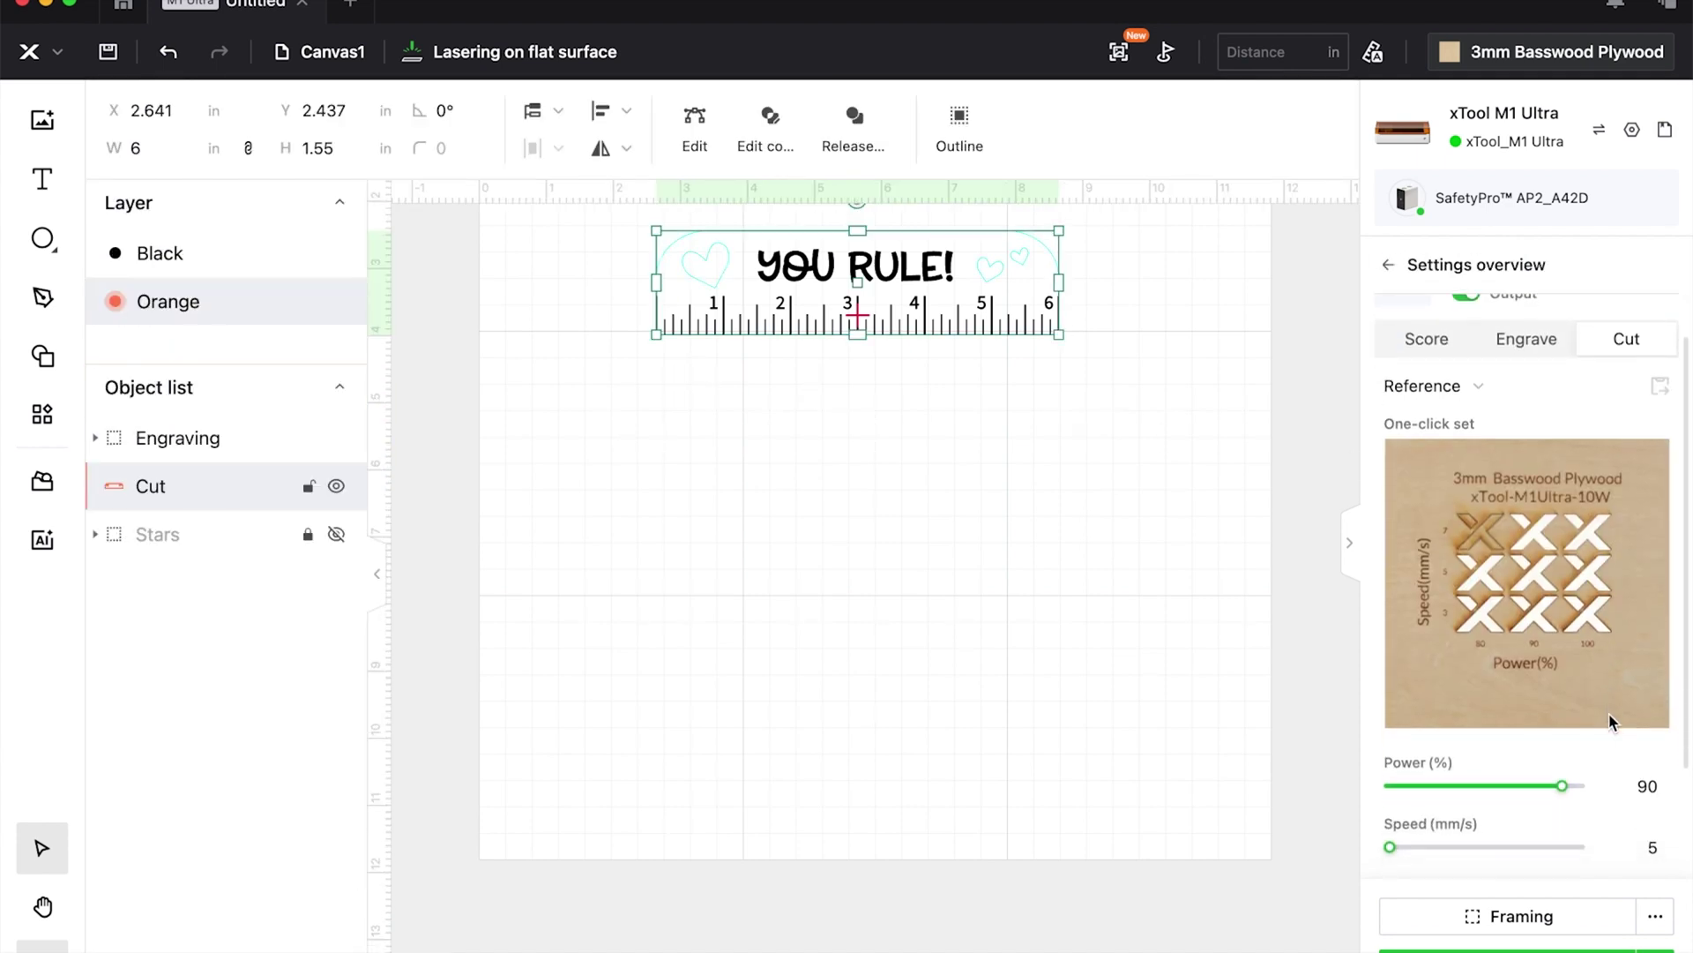
pyautogui.scroll(-1, 1609, 714)
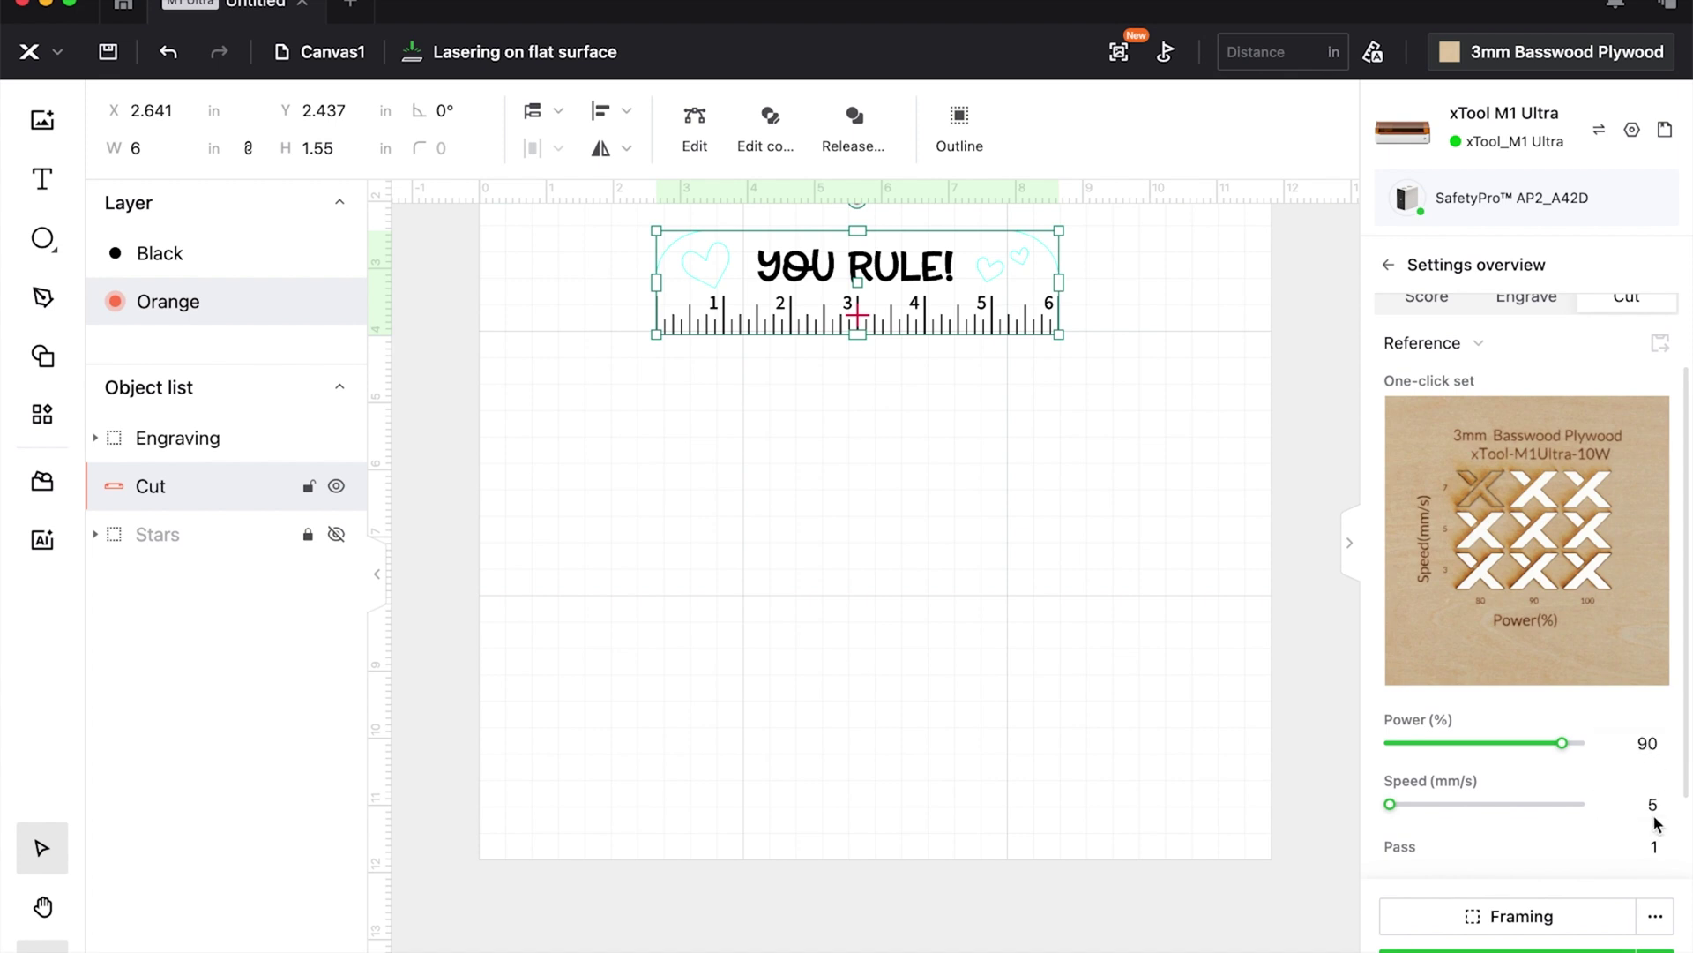
pyautogui.click(1652, 845)
pyautogui.write('2')
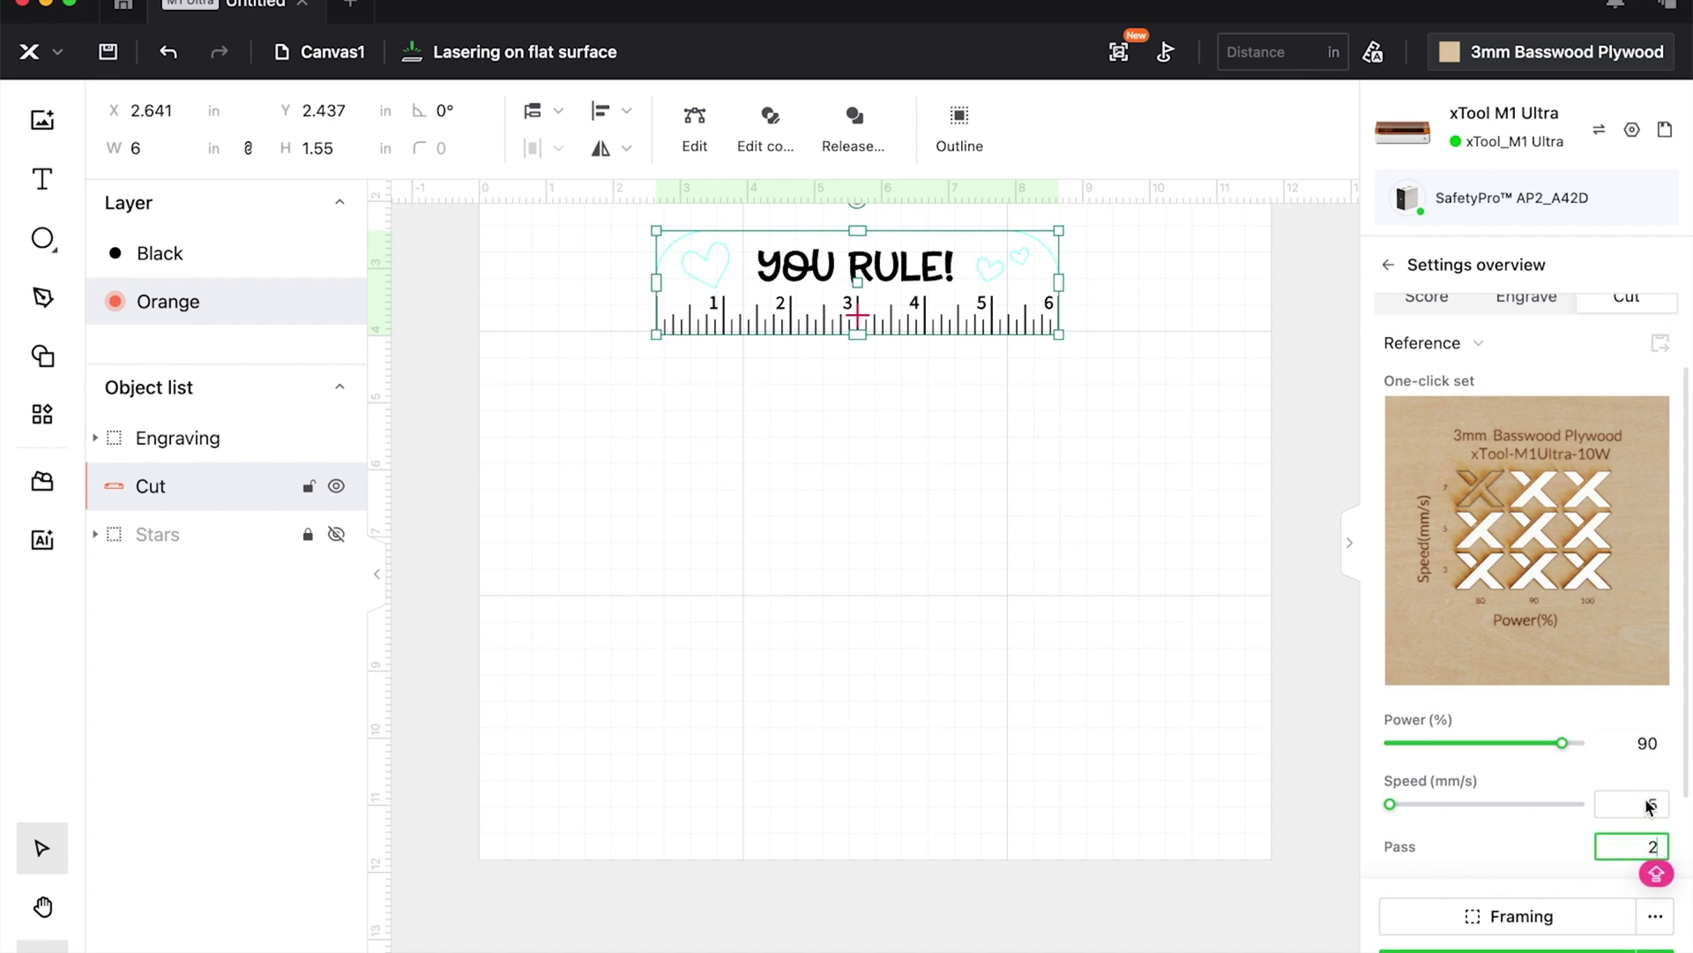
pyautogui.click(1066, 831)
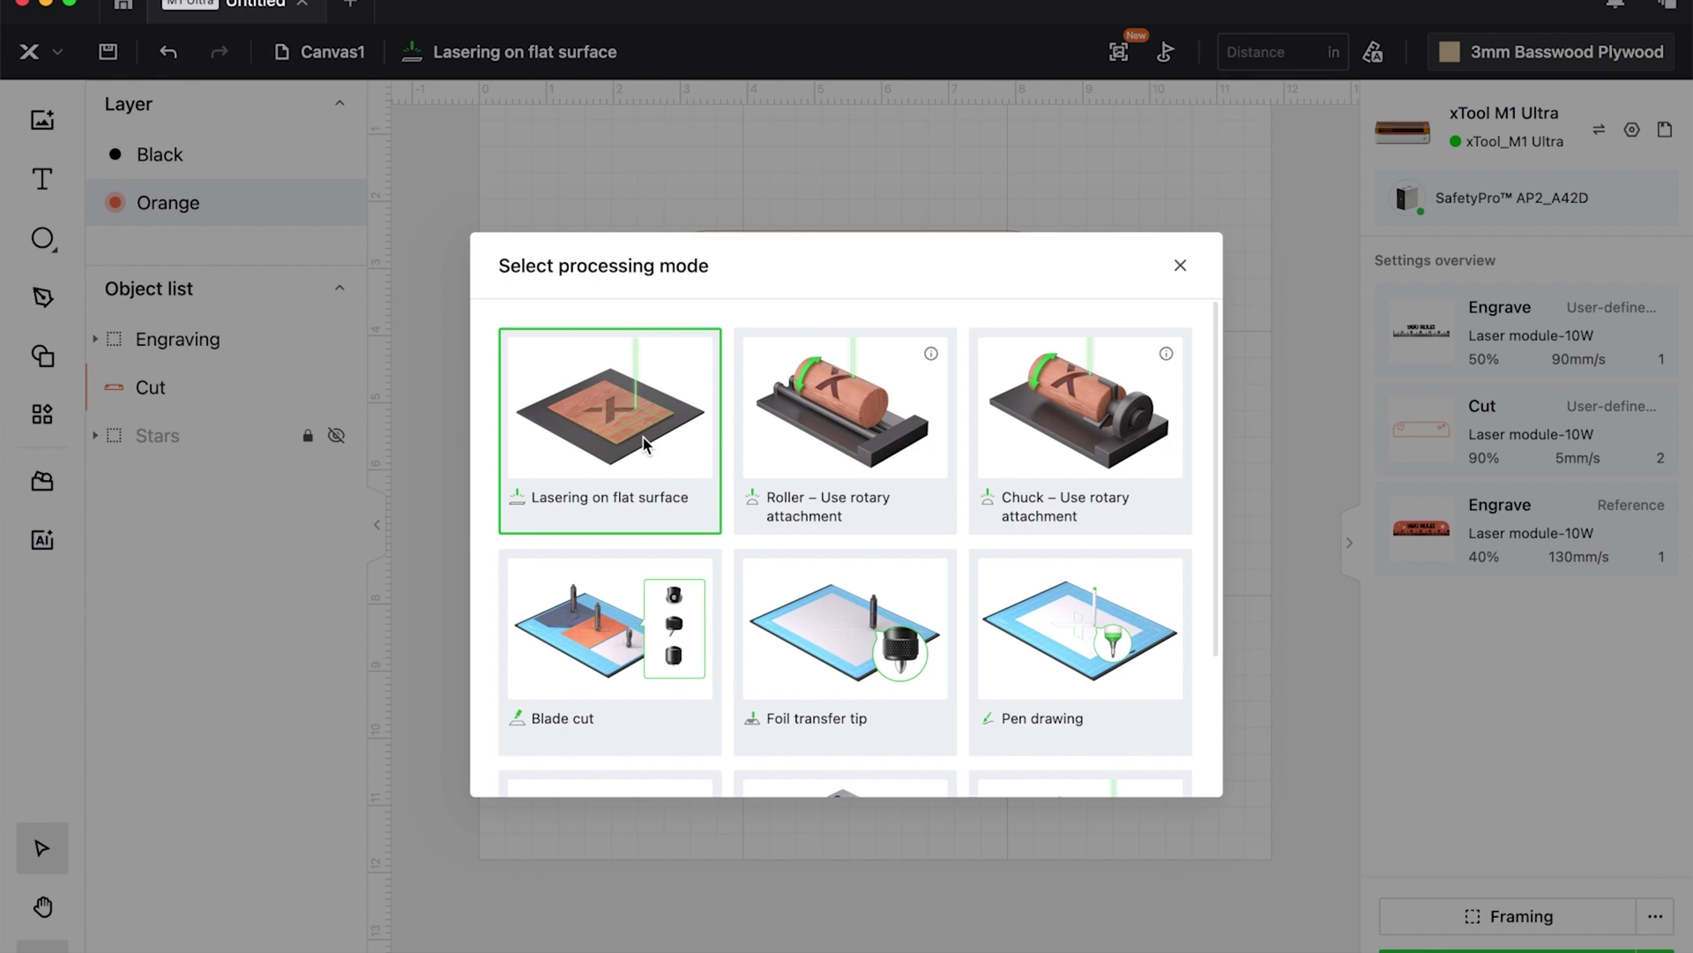
# - Keep flat-surface mode and auto-measure the material distance, giving 1.028 in
pyautogui.scroll(-3, 644, 444)
pyautogui.scroll(3, 794, 406)
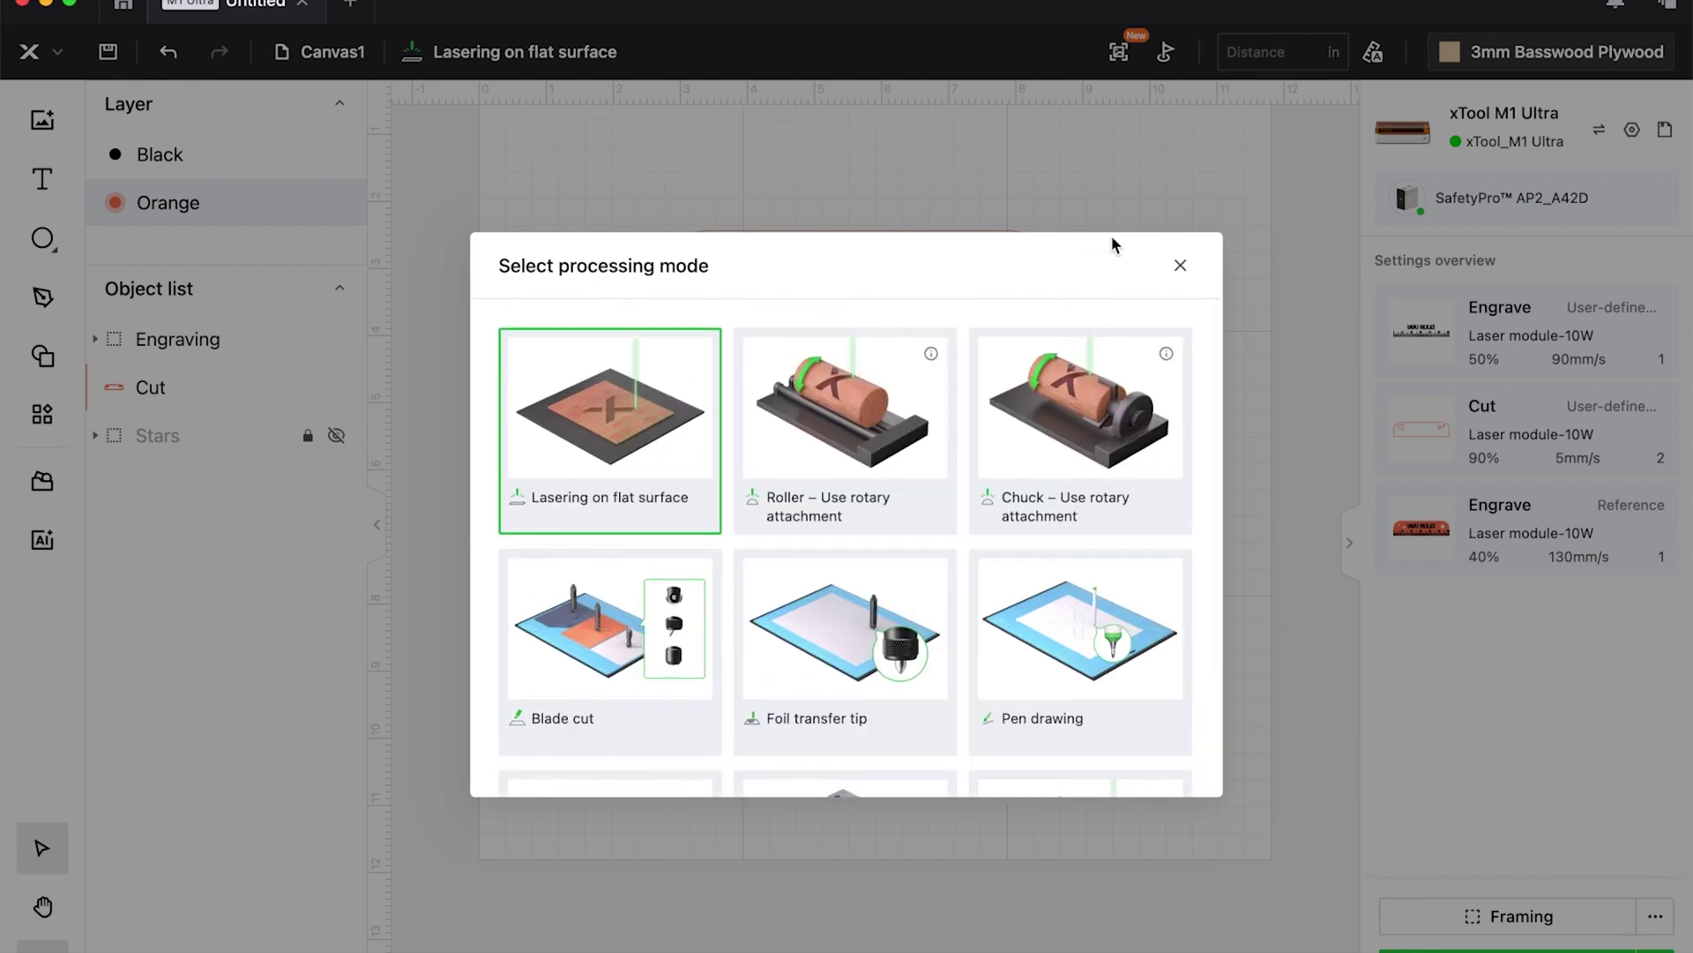
pyautogui.click(1179, 264)
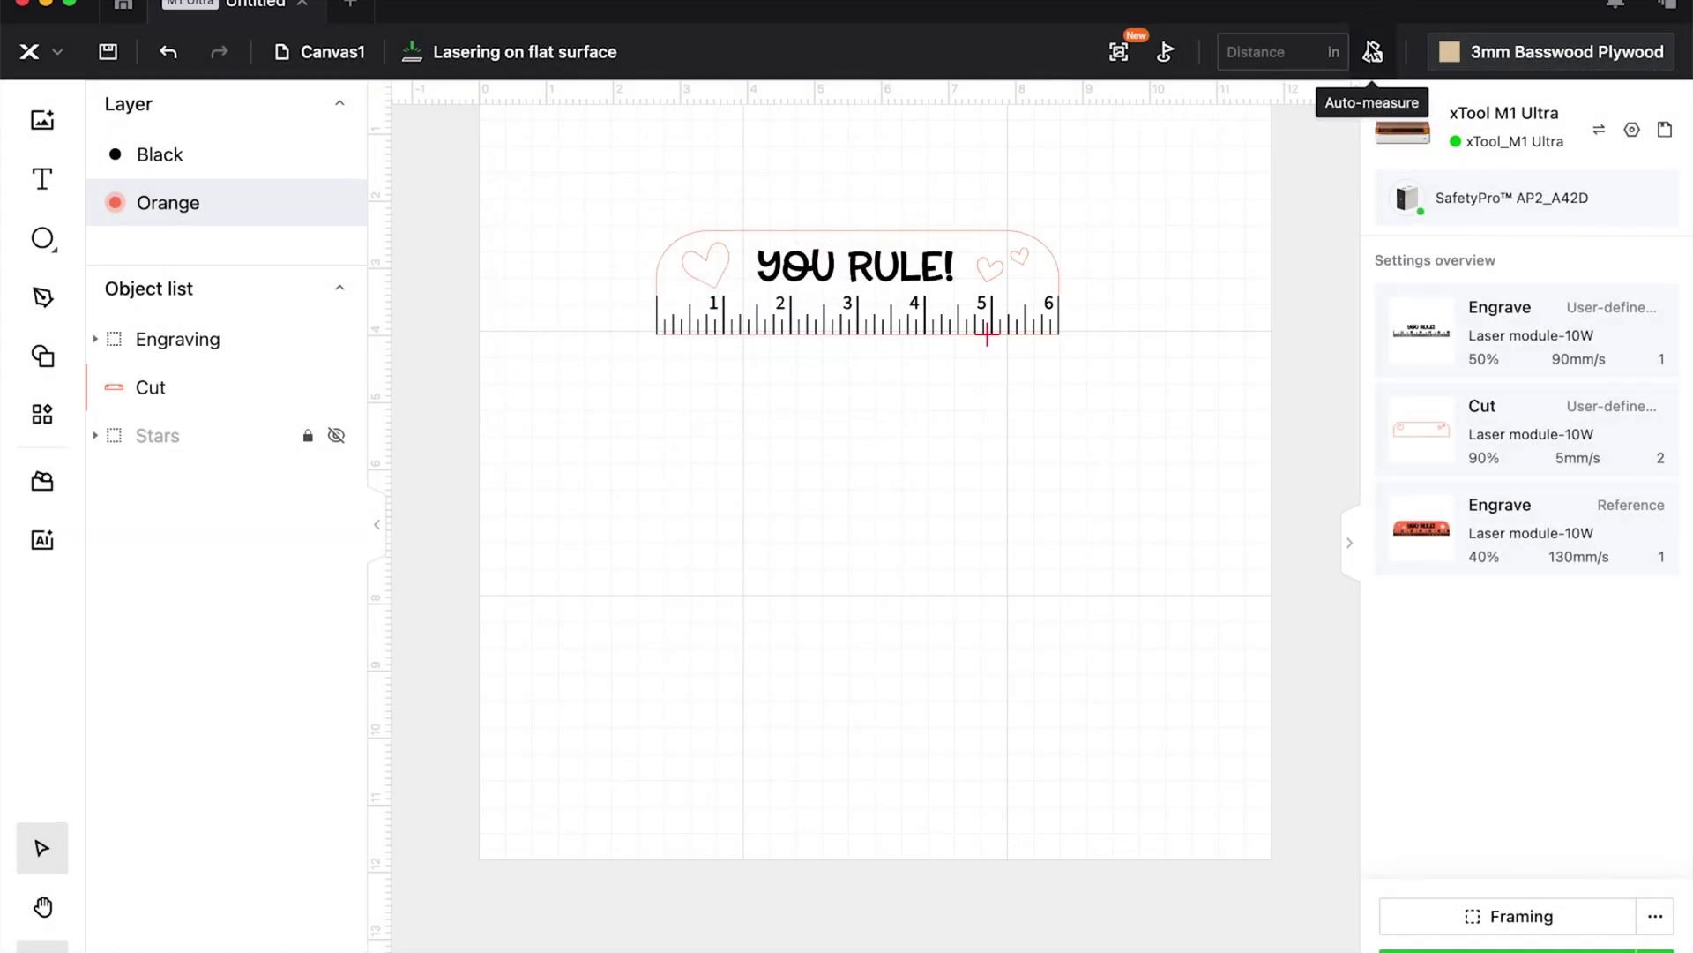
pyautogui.click(1372, 52)
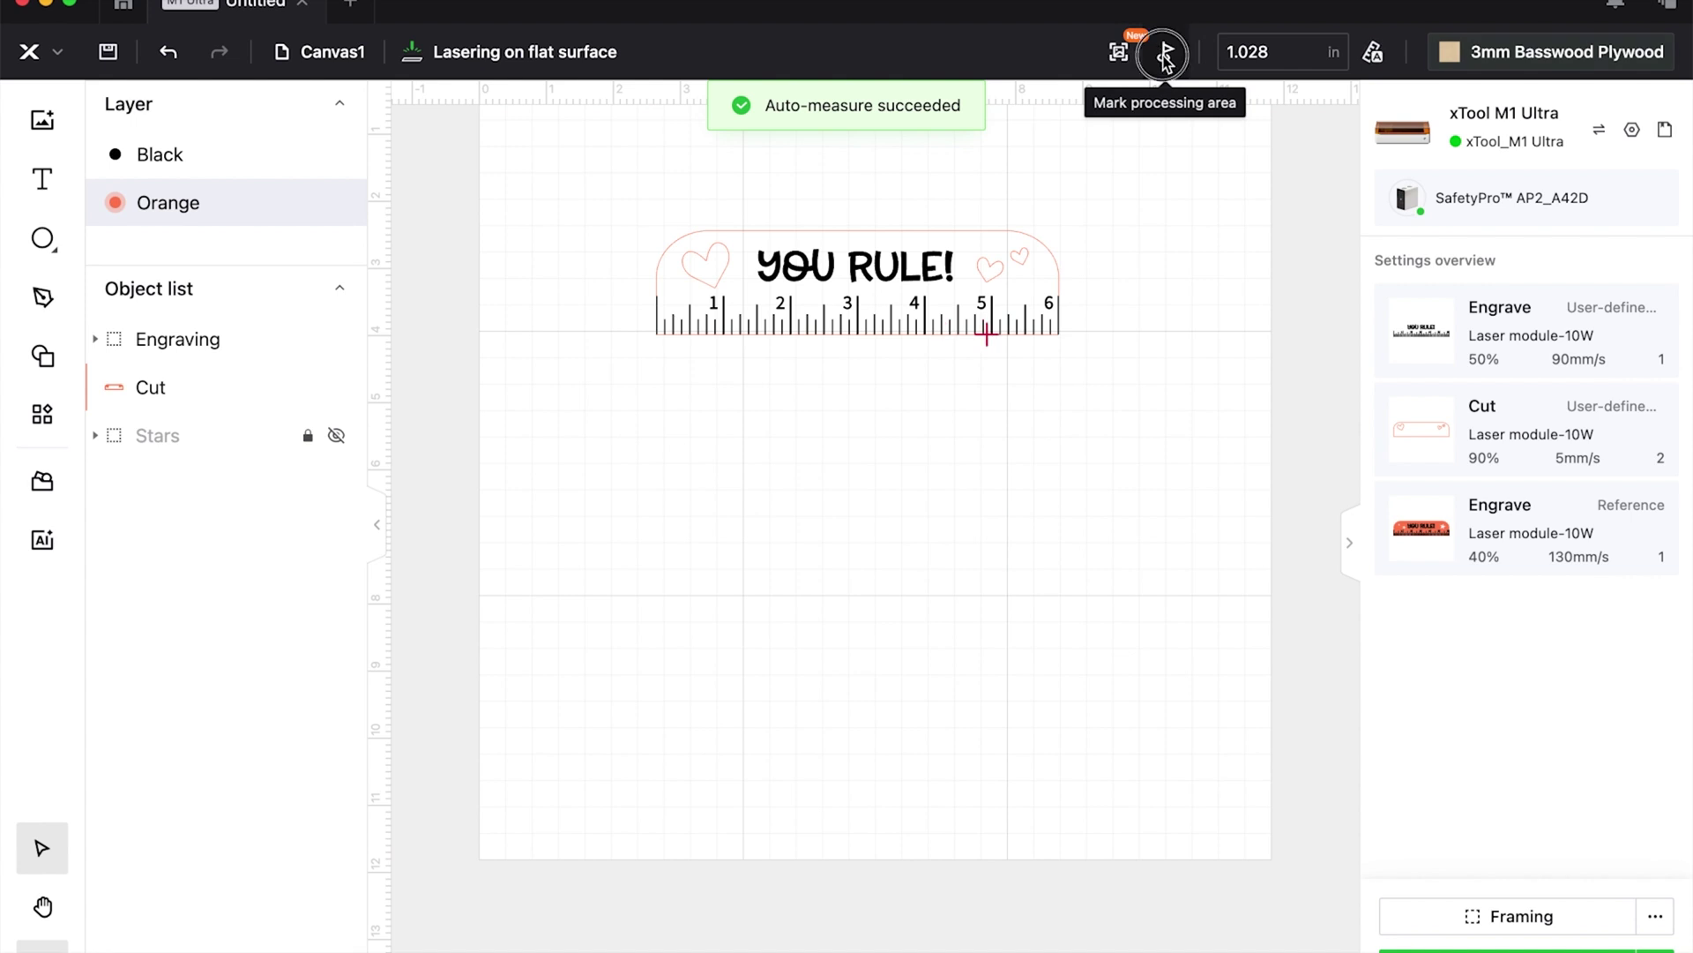
pyautogui.click(1165, 55)
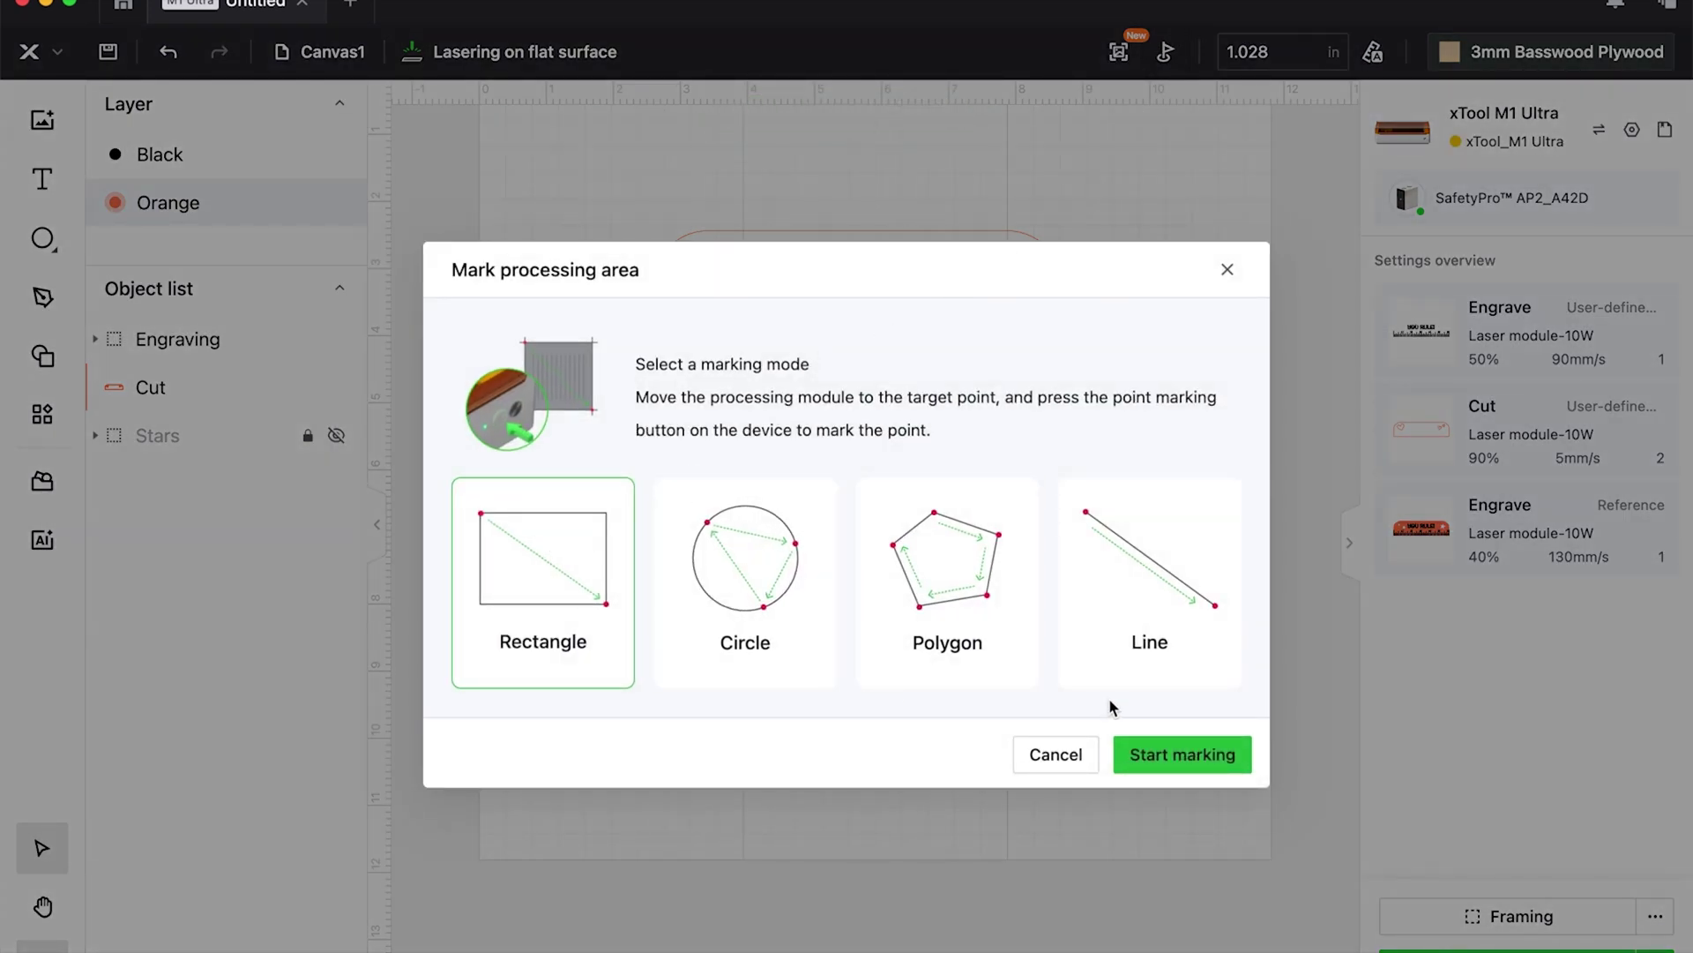
# - Mark a two-point rectangular processing area on the bed and confirm it
pyautogui.click(1149, 747)
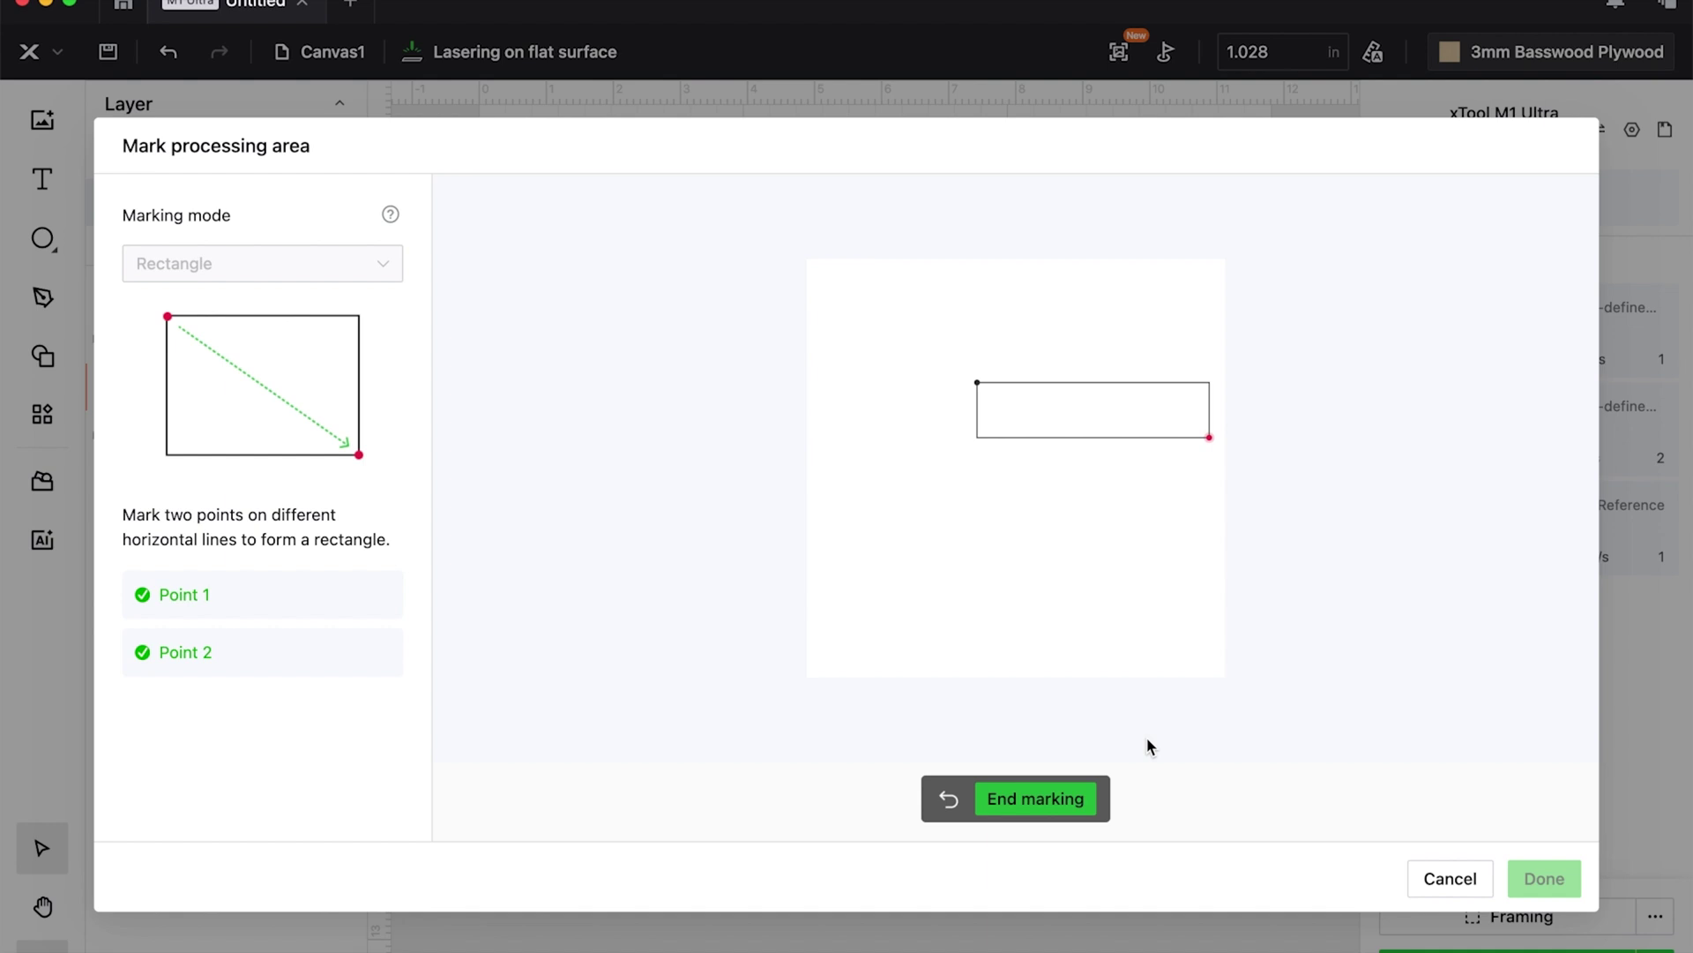
pyautogui.click(1059, 804)
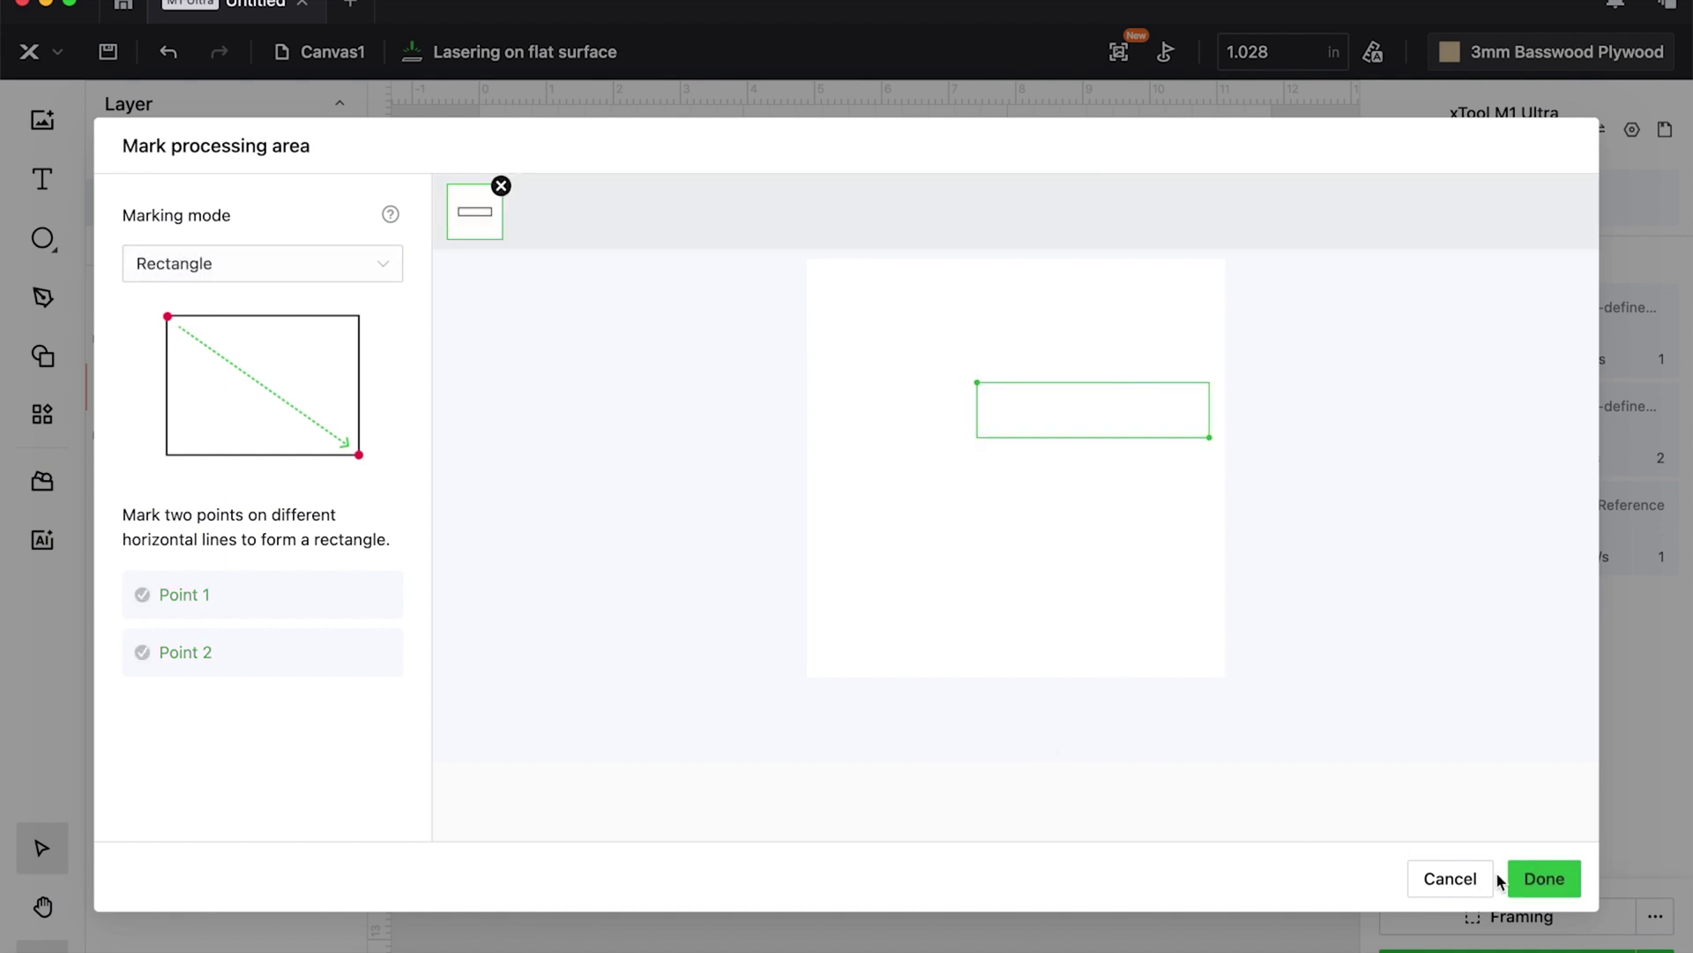
pyautogui.click(1521, 877)
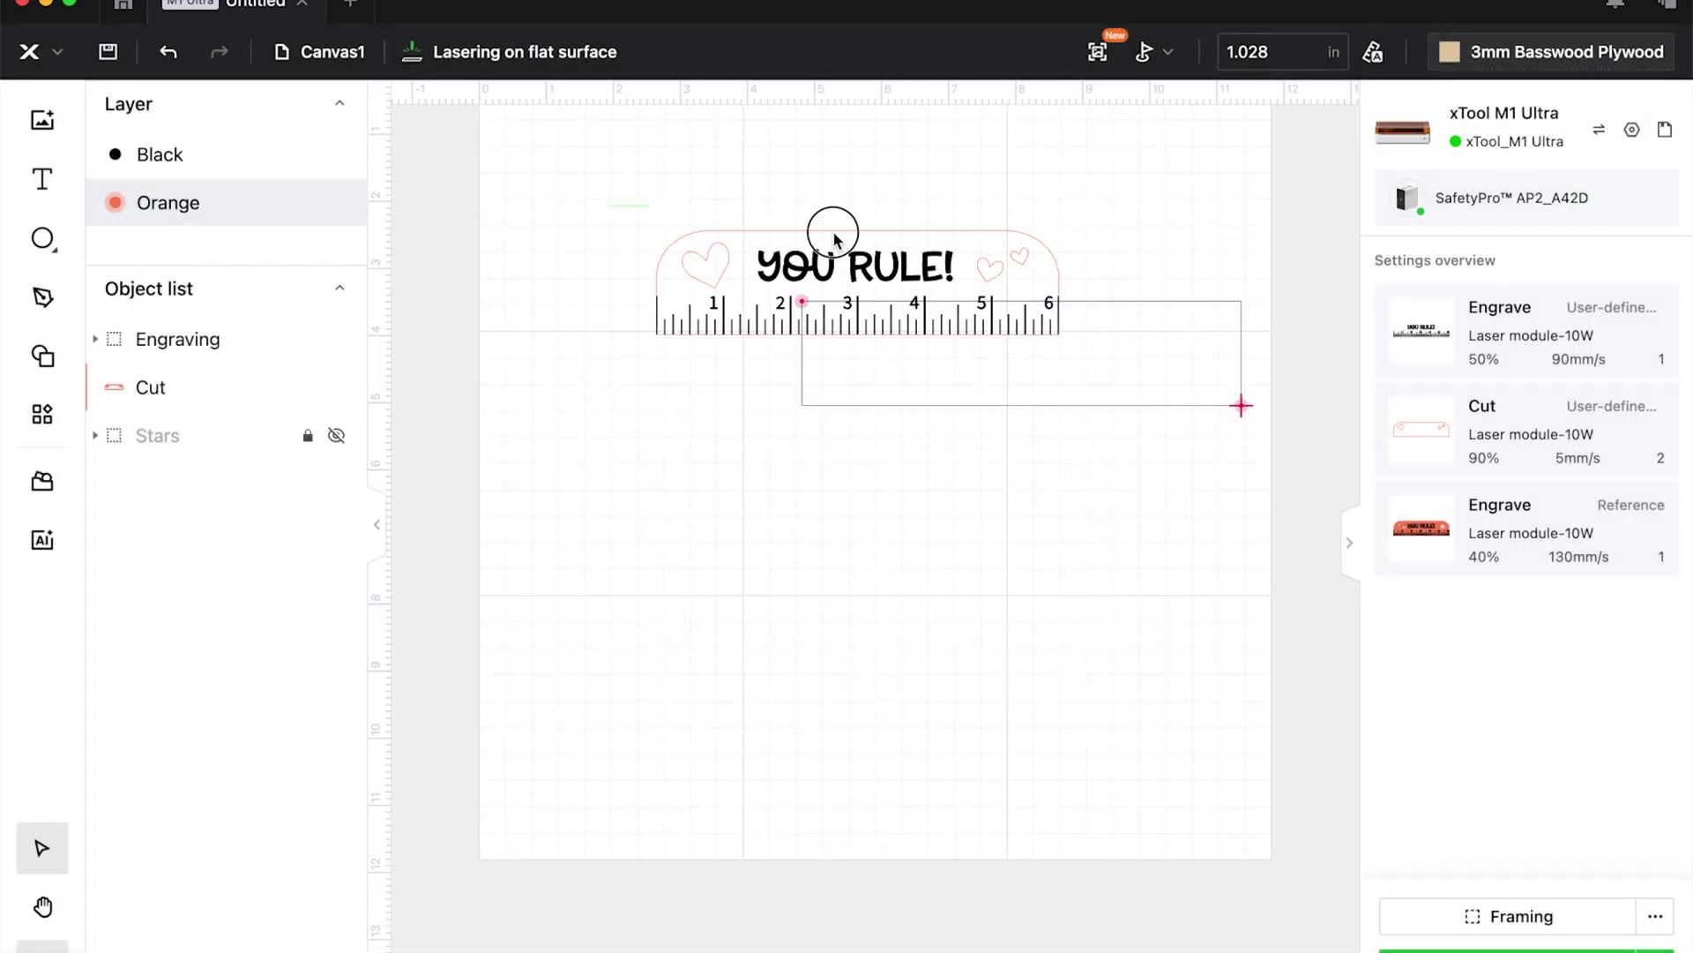
# - Box-select the whole YOU RULE! ruler and drag it into the marked rectangle
pyautogui.moveTo(833, 237); pyautogui.dragTo(1094, 407)
pyautogui.moveTo(970, 271); pyautogui.dragTo(1129, 335)
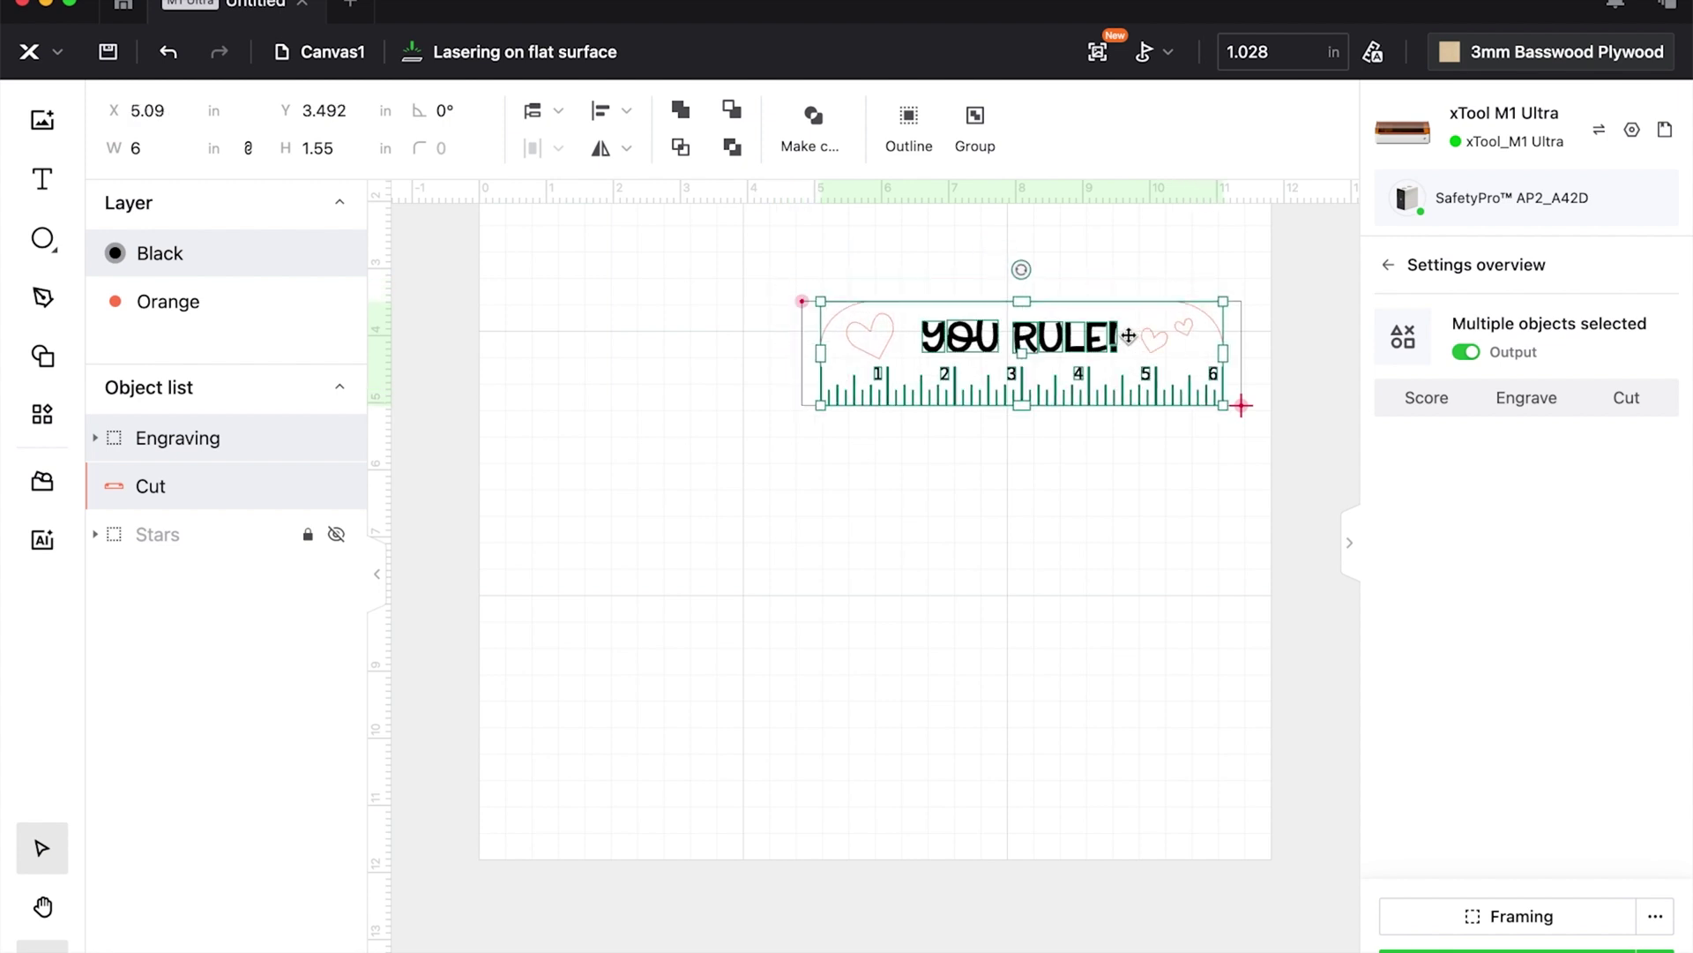
pyautogui.scroll(3, 1126, 334)
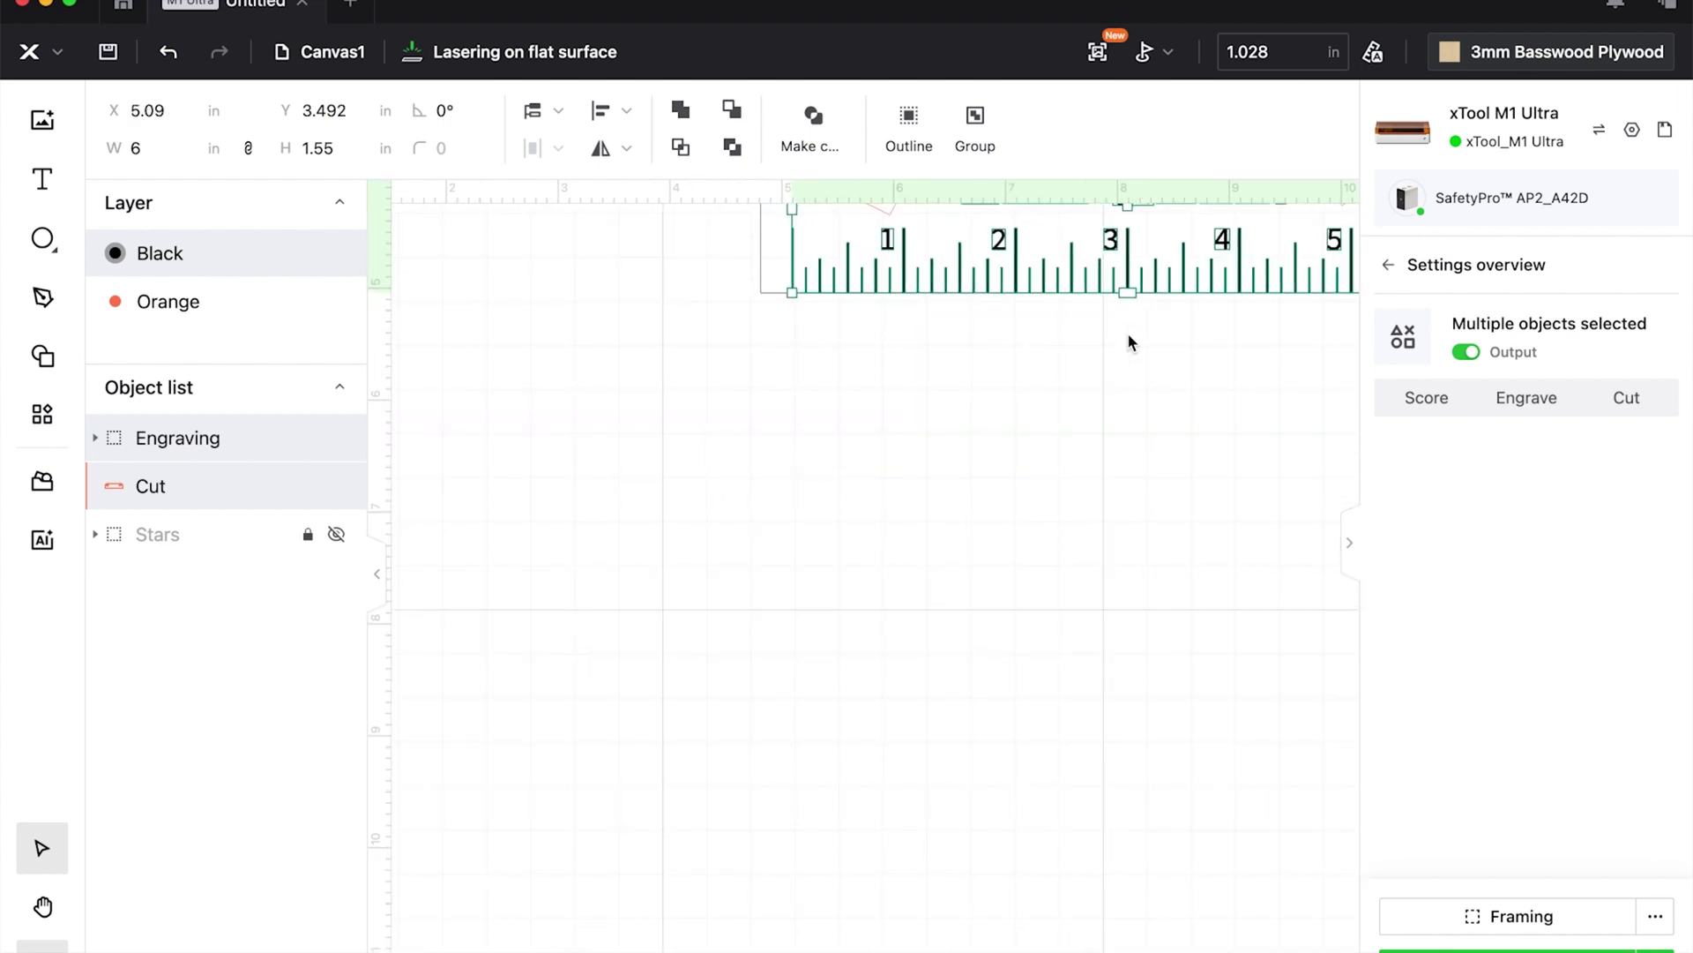
pyautogui.scroll(1, 1130, 342)
pyautogui.moveTo(1065, 486); pyautogui.dragTo(808, 697)
pyautogui.click(988, 687)
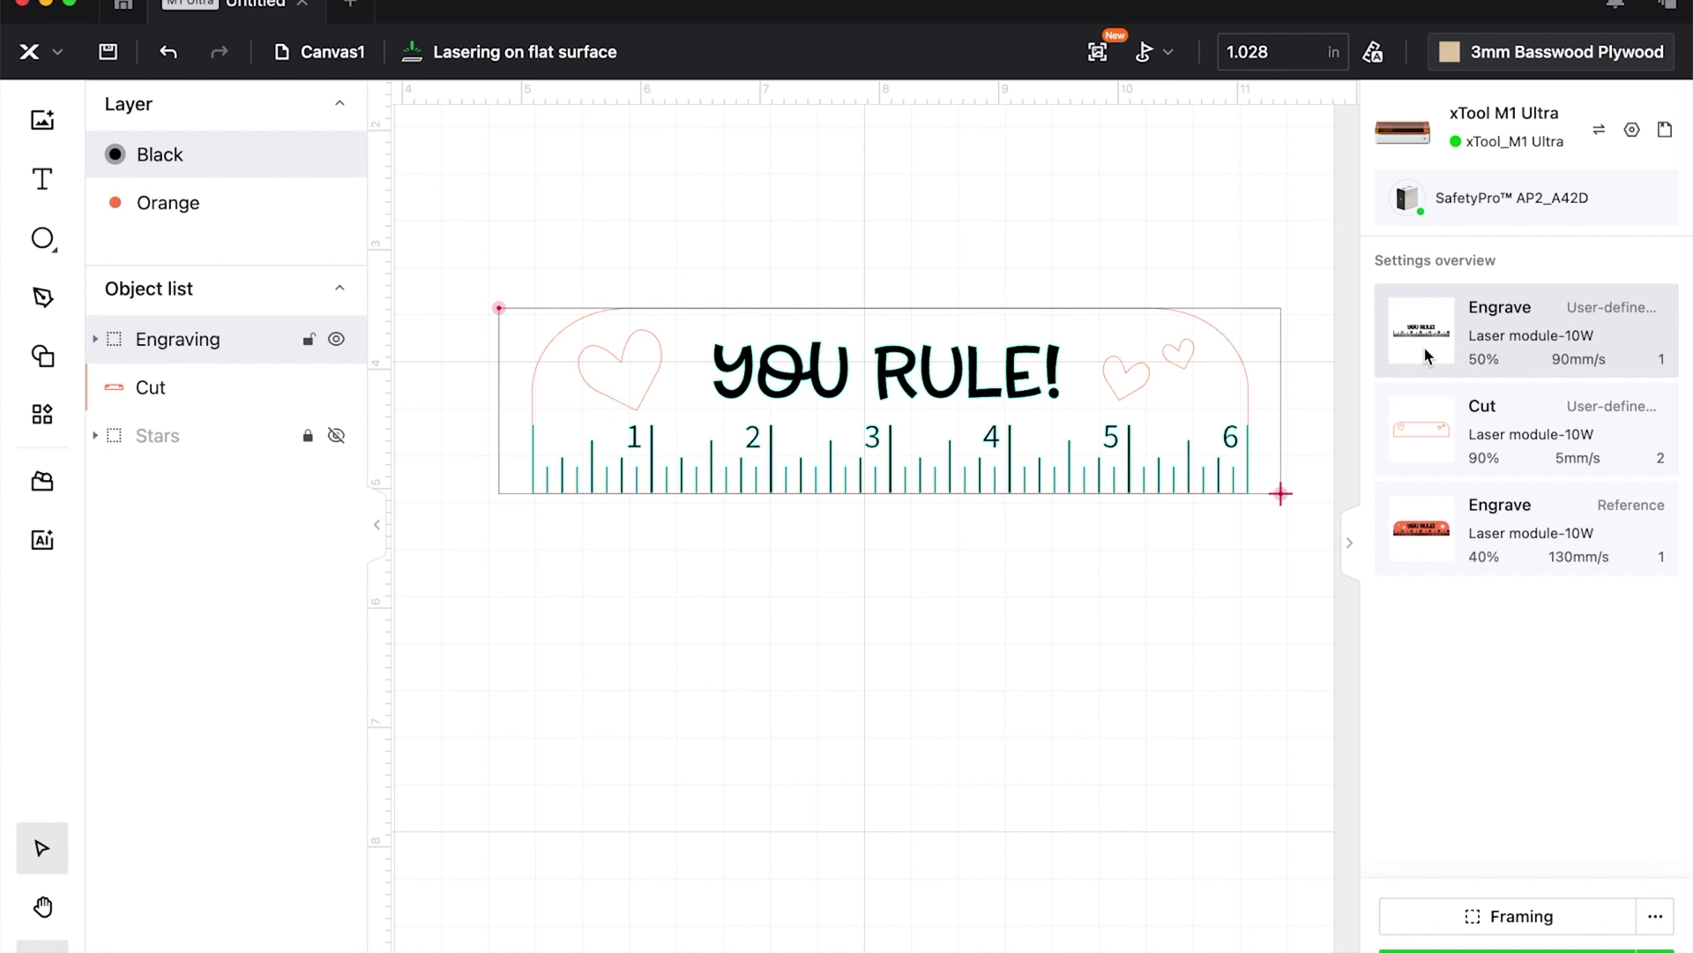
# - Reveal the Stars group, select its ruler parts, then hide it again to exclude it
pyautogui.click(188, 434)
pyautogui.click(336, 338)
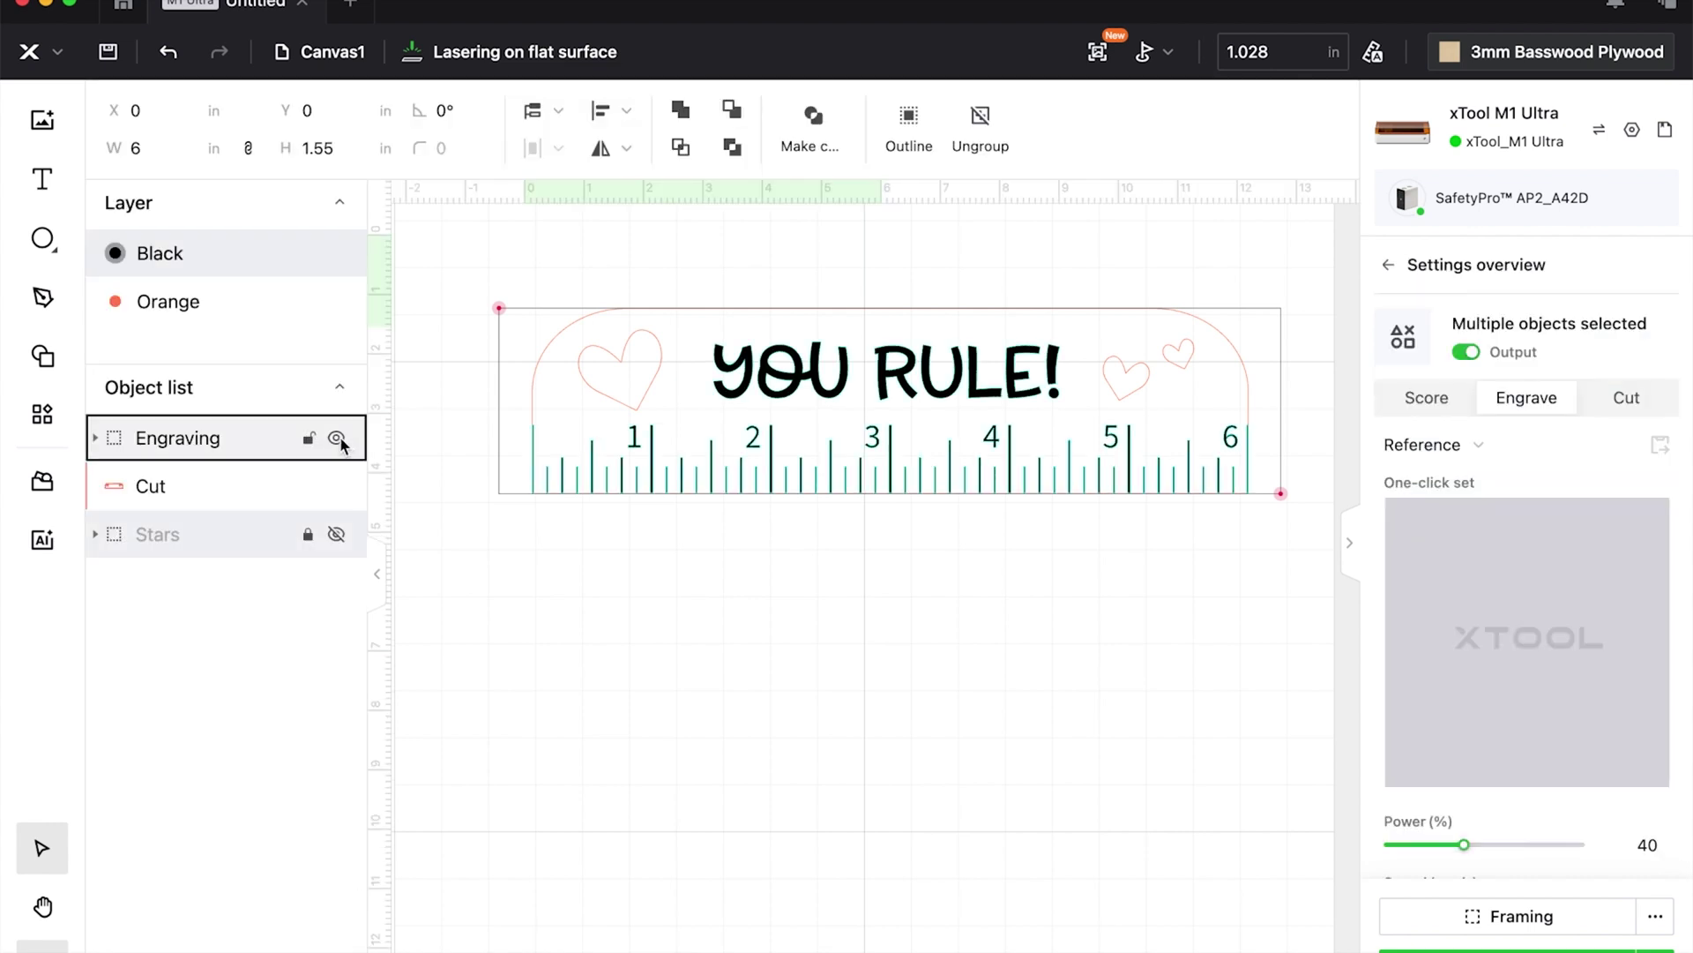
pyautogui.press('super+0')
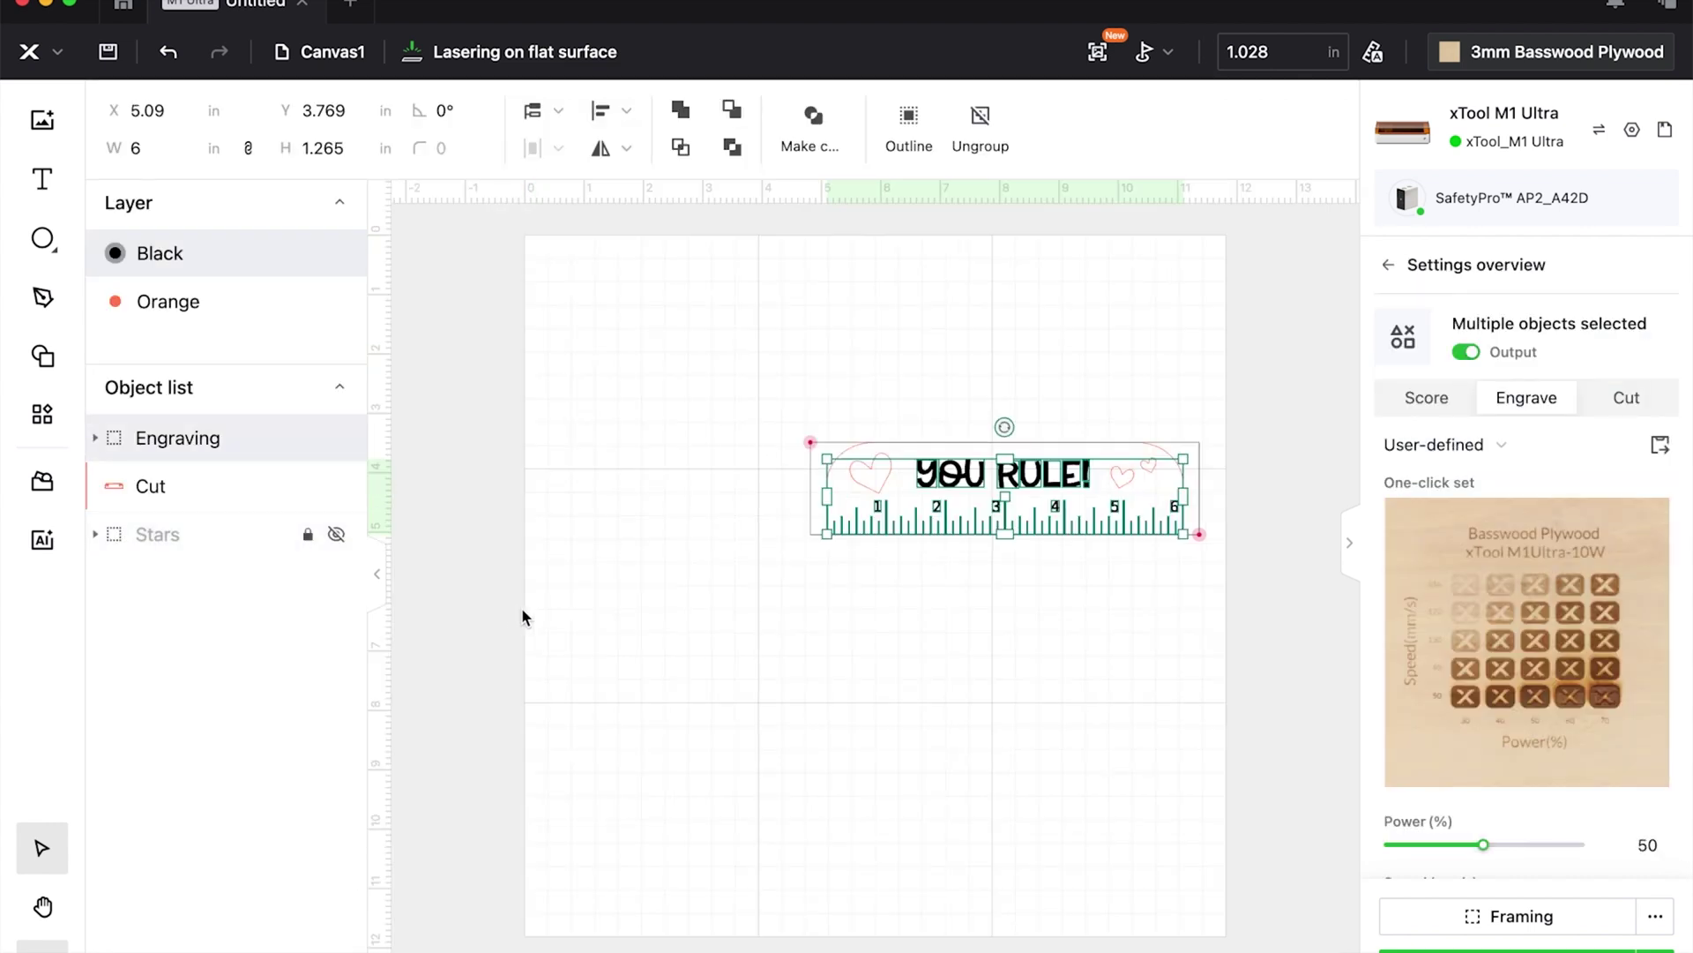
pyautogui.click(336, 535)
pyautogui.click(895, 344)
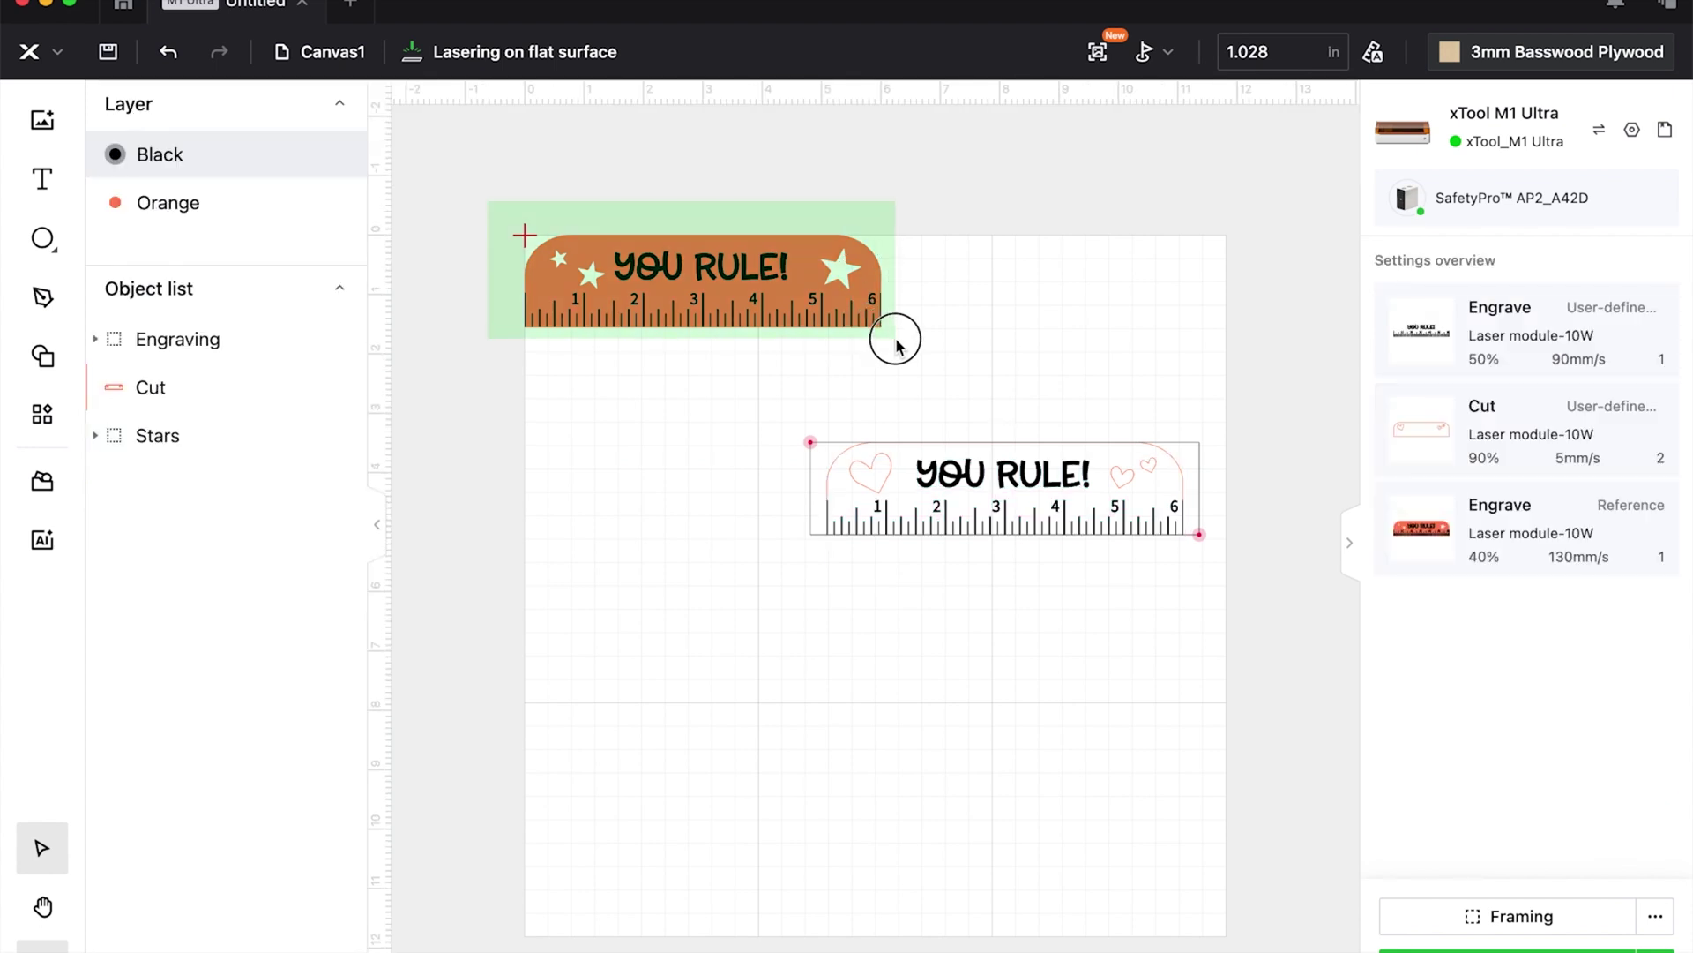
pyautogui.moveTo(896, 340); pyautogui.dragTo(897, 341)
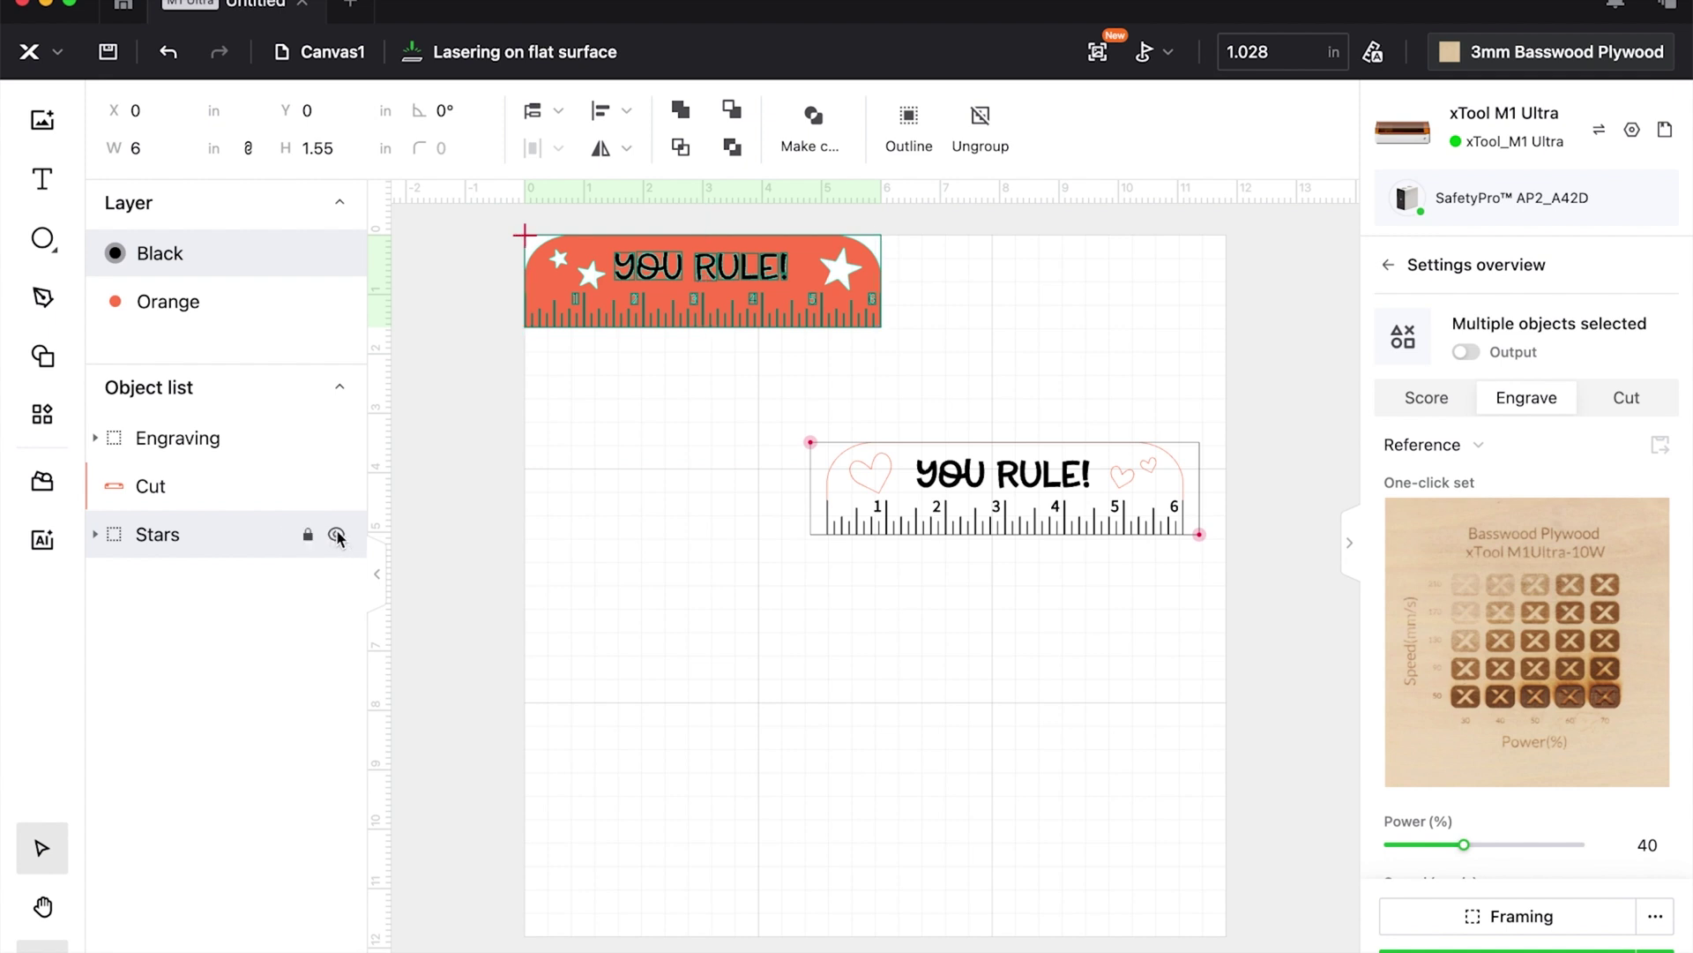
pyautogui.click(336, 535)
pyautogui.click(597, 529)
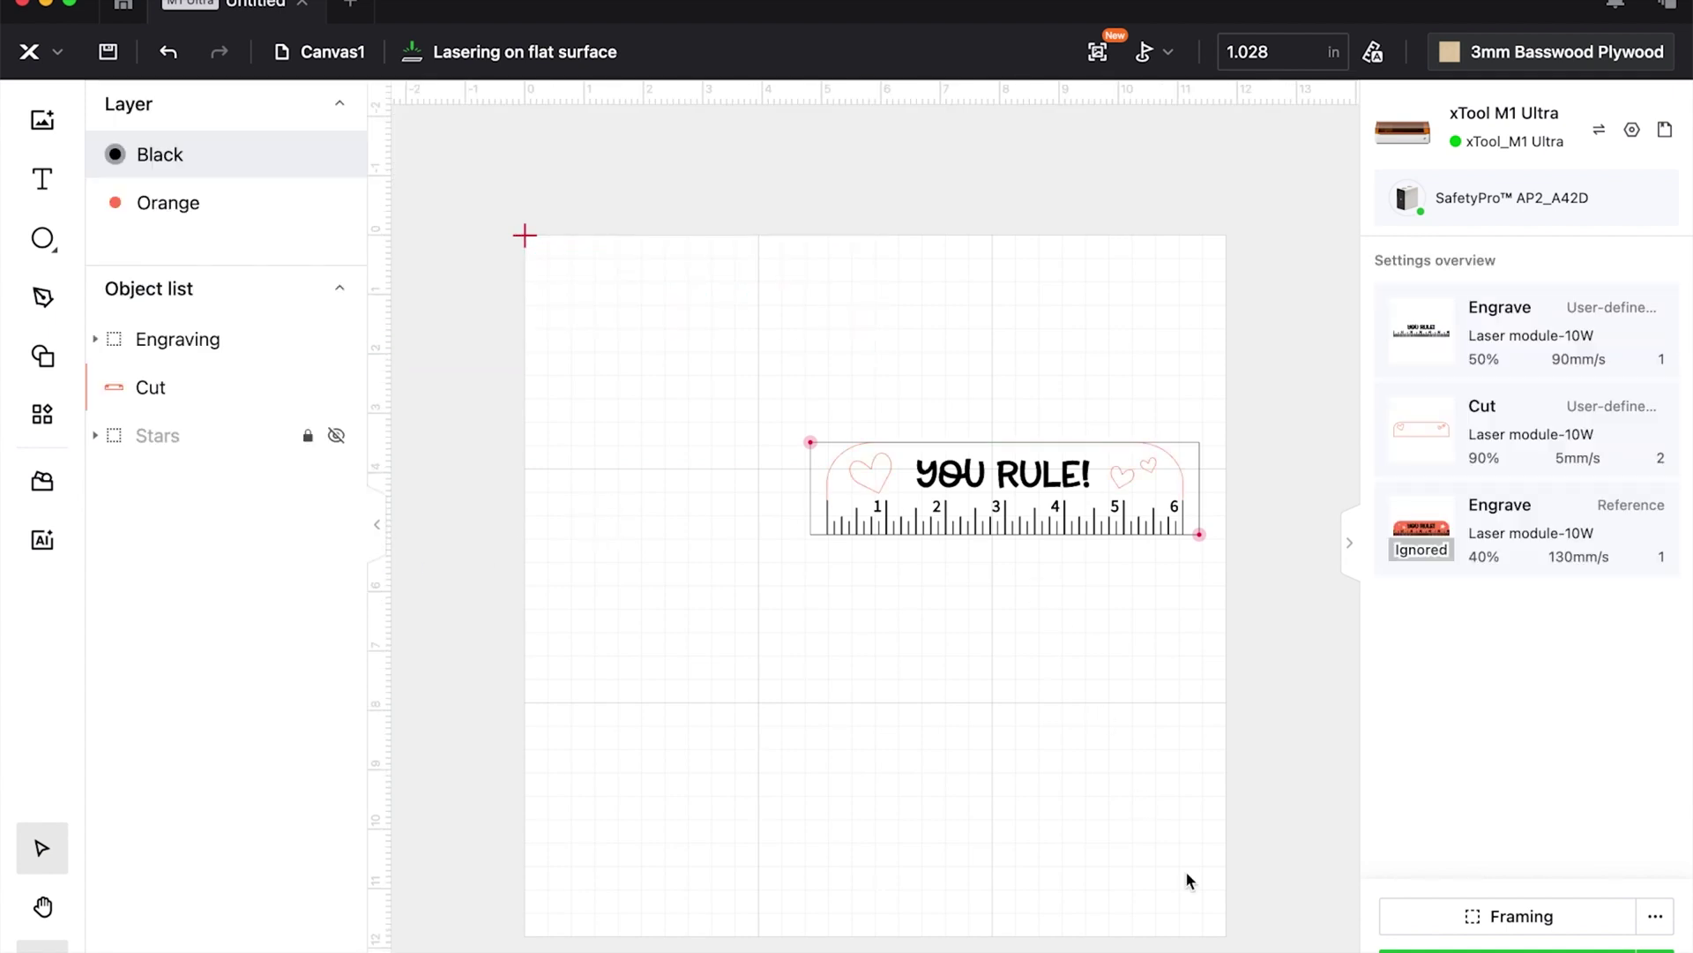
pyautogui.click(344, 438)
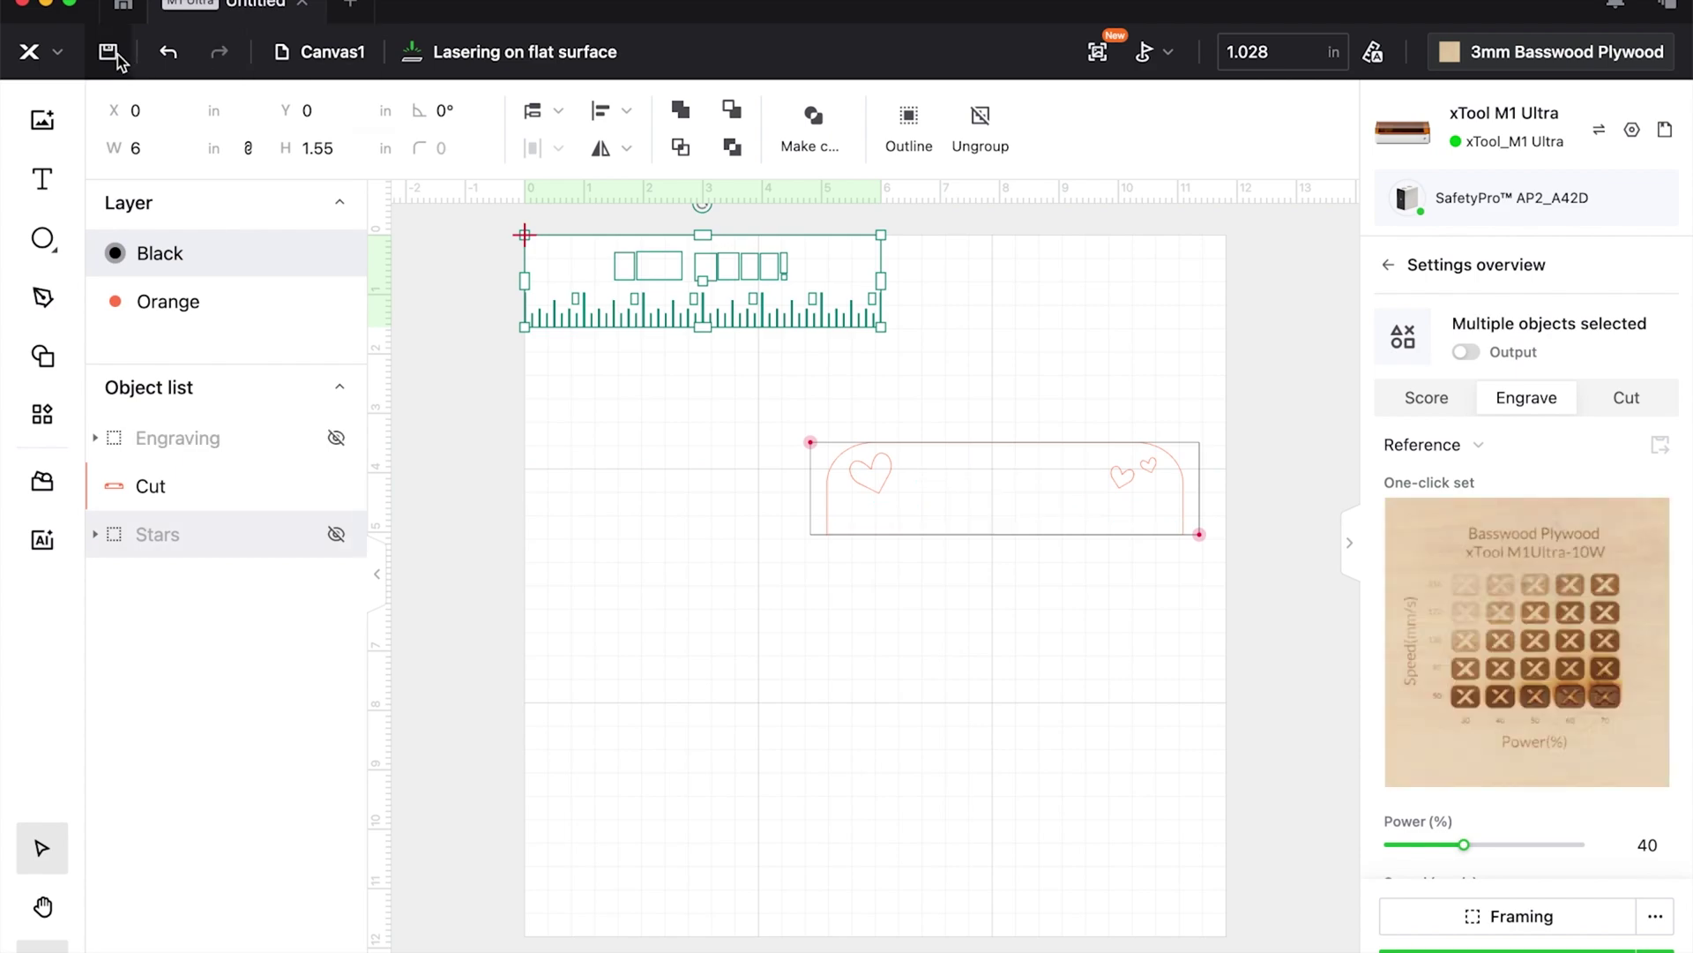
# - Save the project as 'RRB Wooden Rulers' in the RRB Ruler Laser Valentine folder
pyautogui.press('super+s')
pyautogui.click(839, 337)
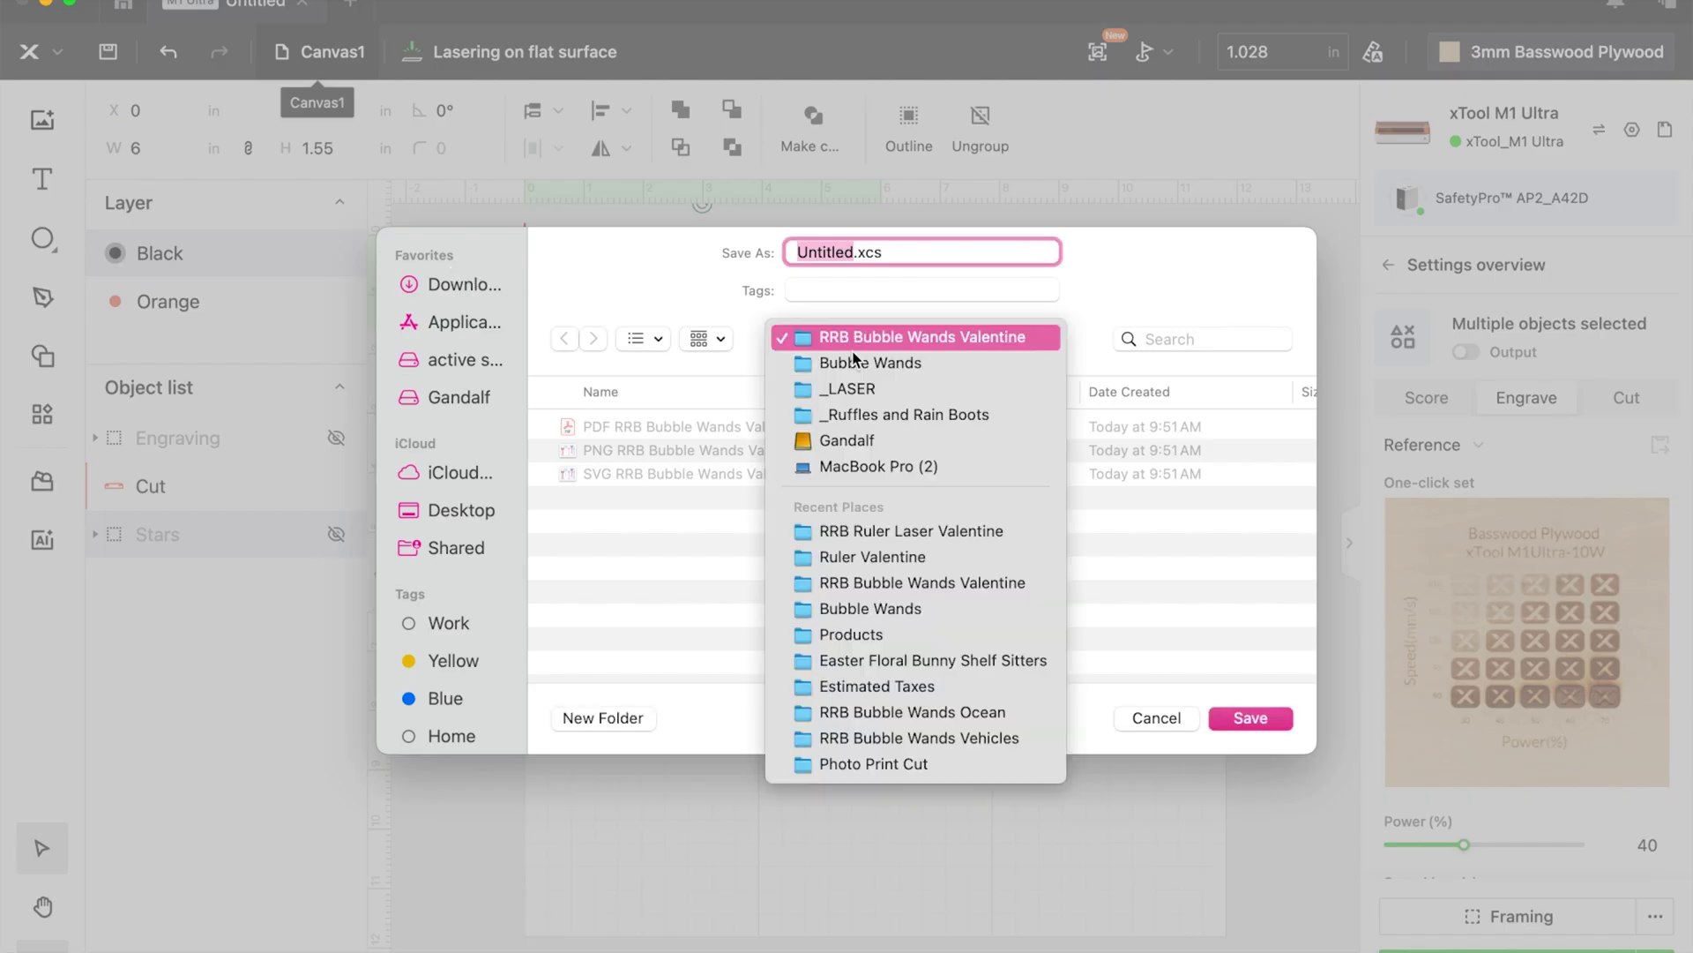
pyautogui.click(809, 633)
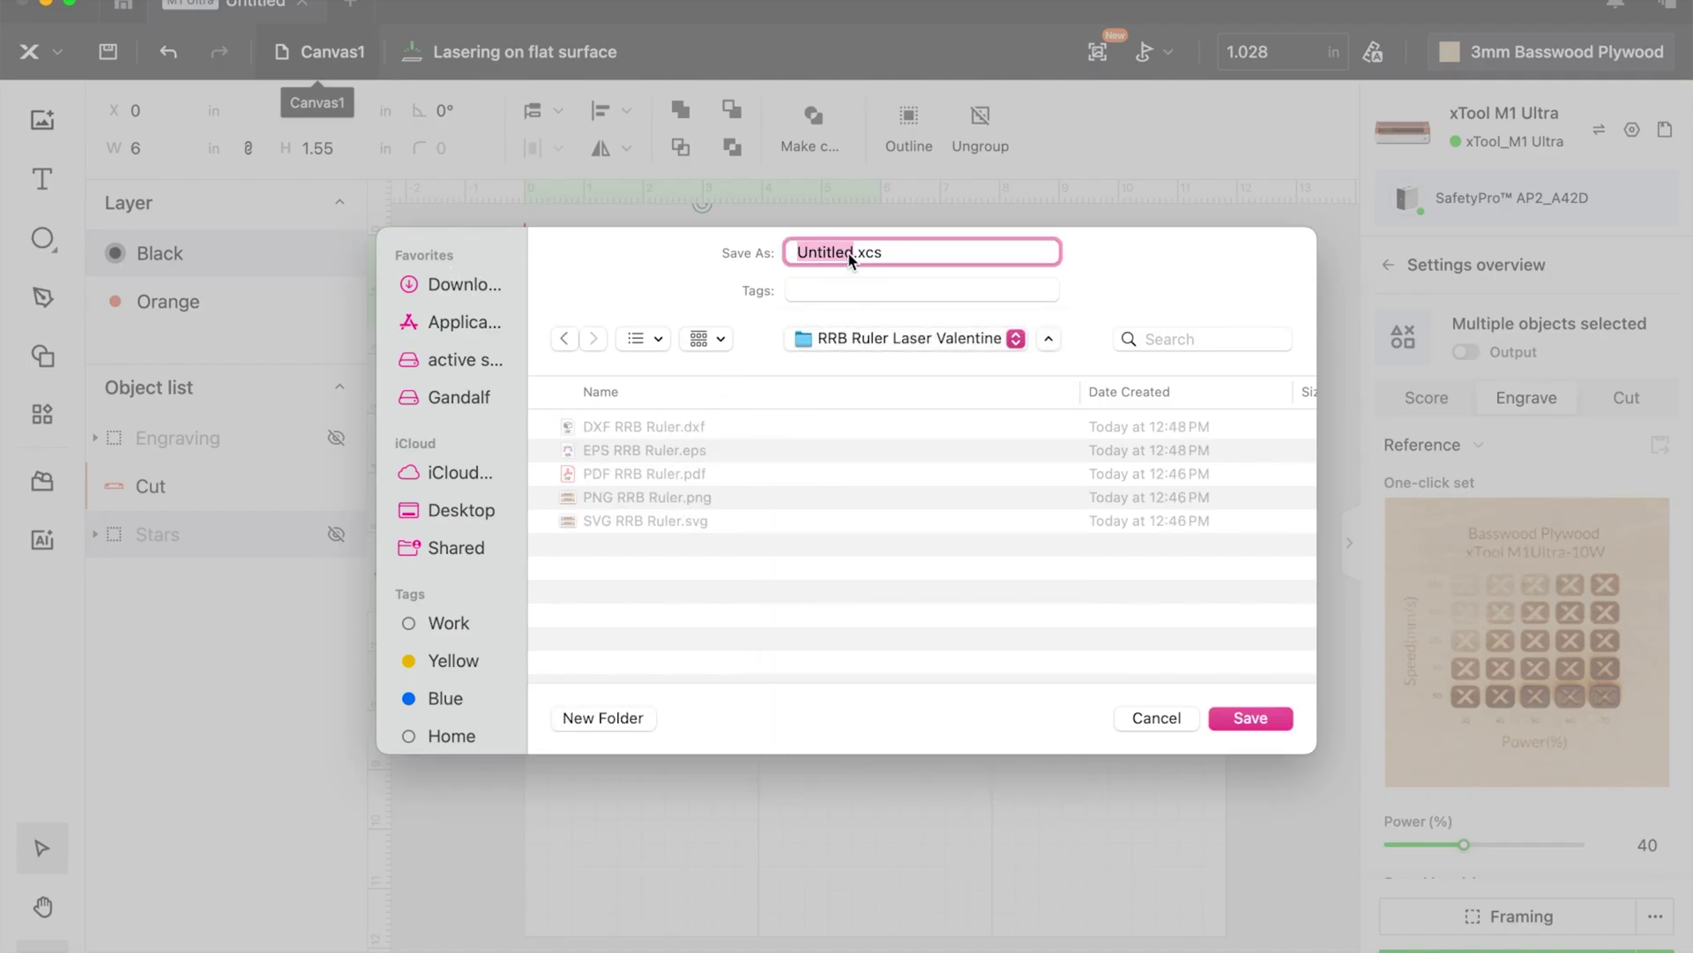
pyautogui.write('RRB Wooden Rulers Vale')
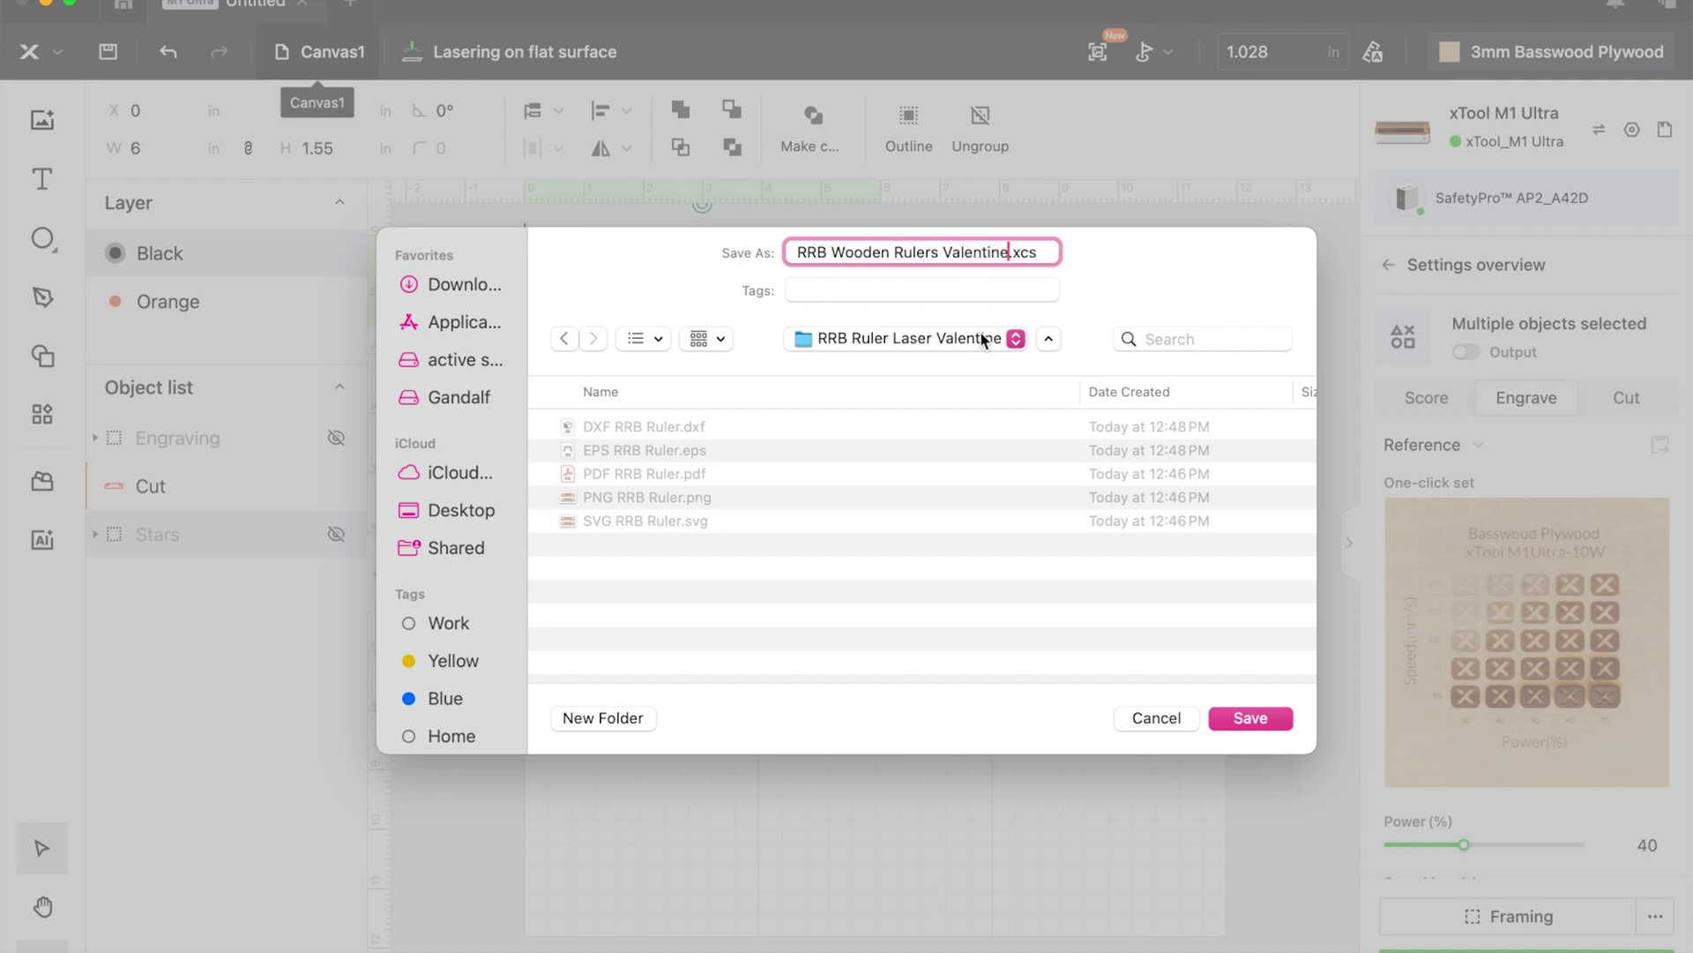
pyautogui.click(984, 340)
pyautogui.click(912, 367)
pyautogui.click(1251, 717)
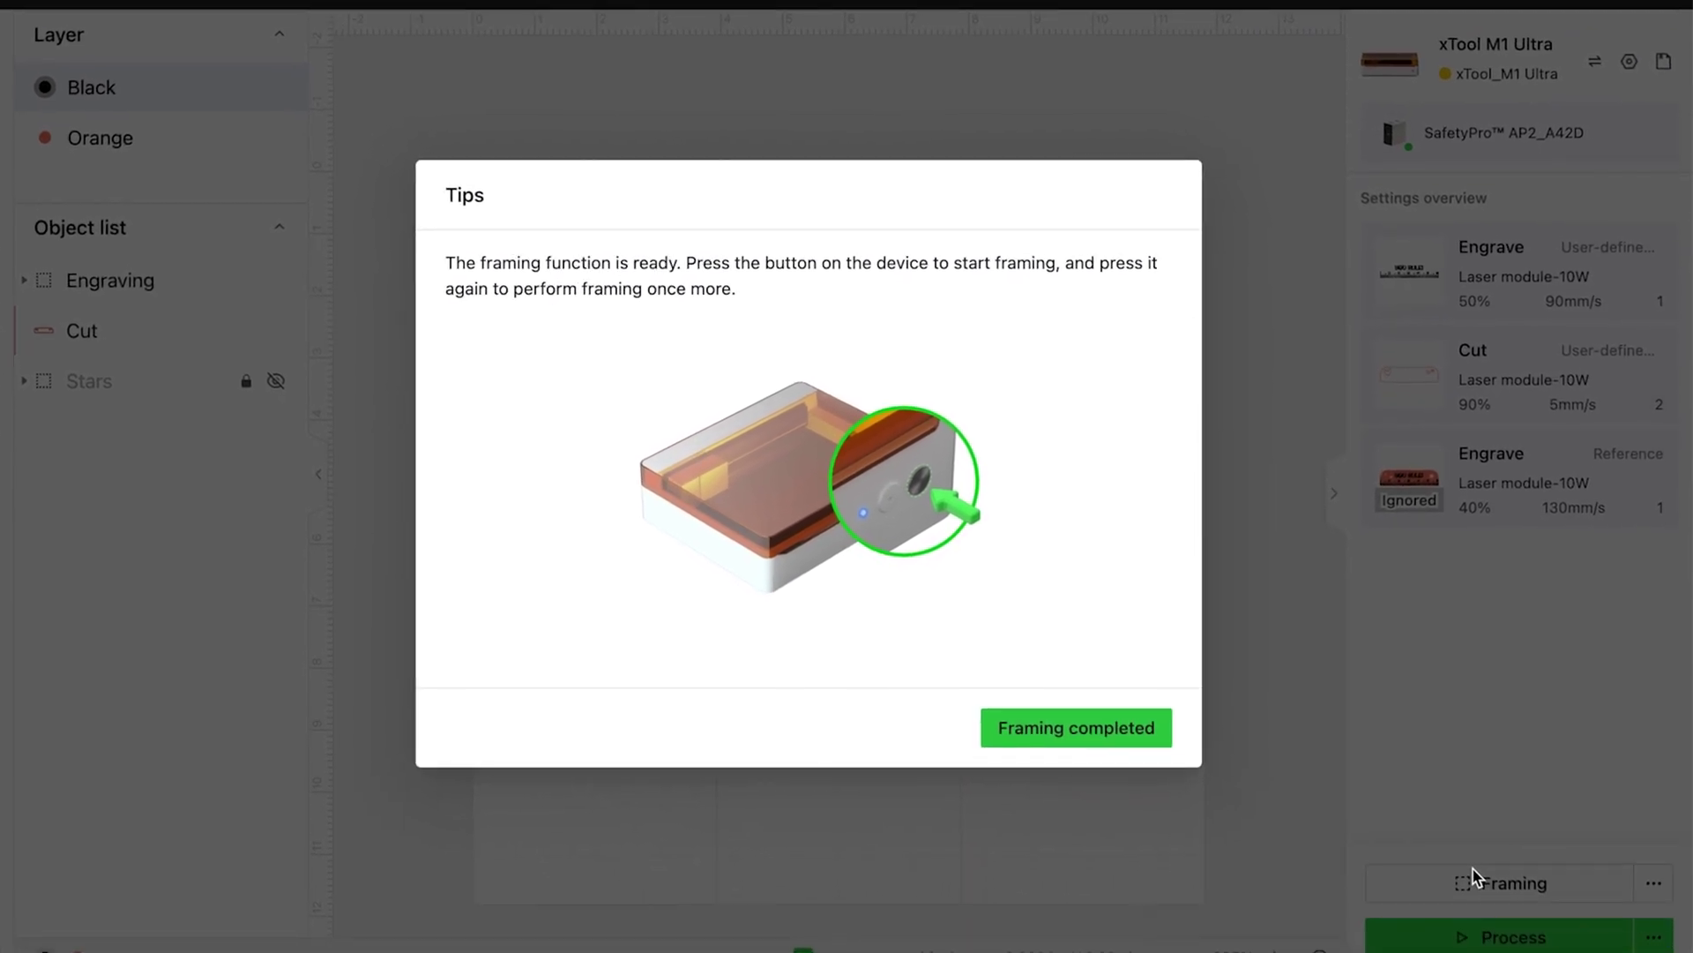
# - Finish framing the heart ruler, preview the job, and start it on the M1 Ultra
pyautogui.click(1080, 728)
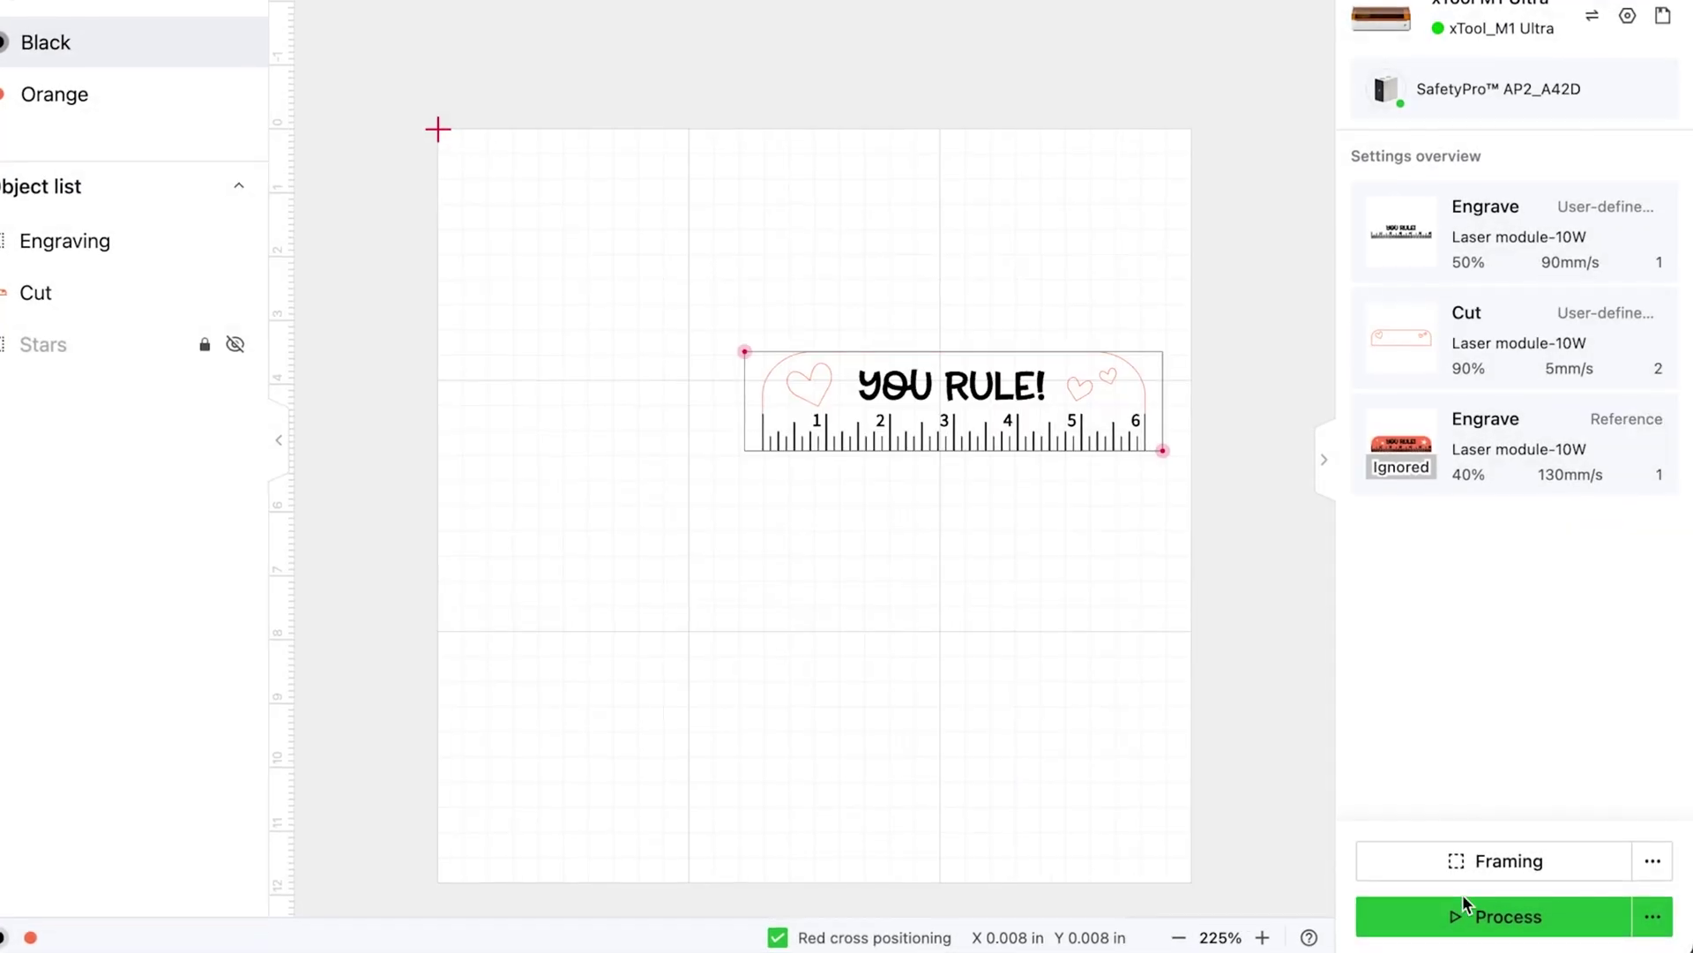
pyautogui.click(1465, 909)
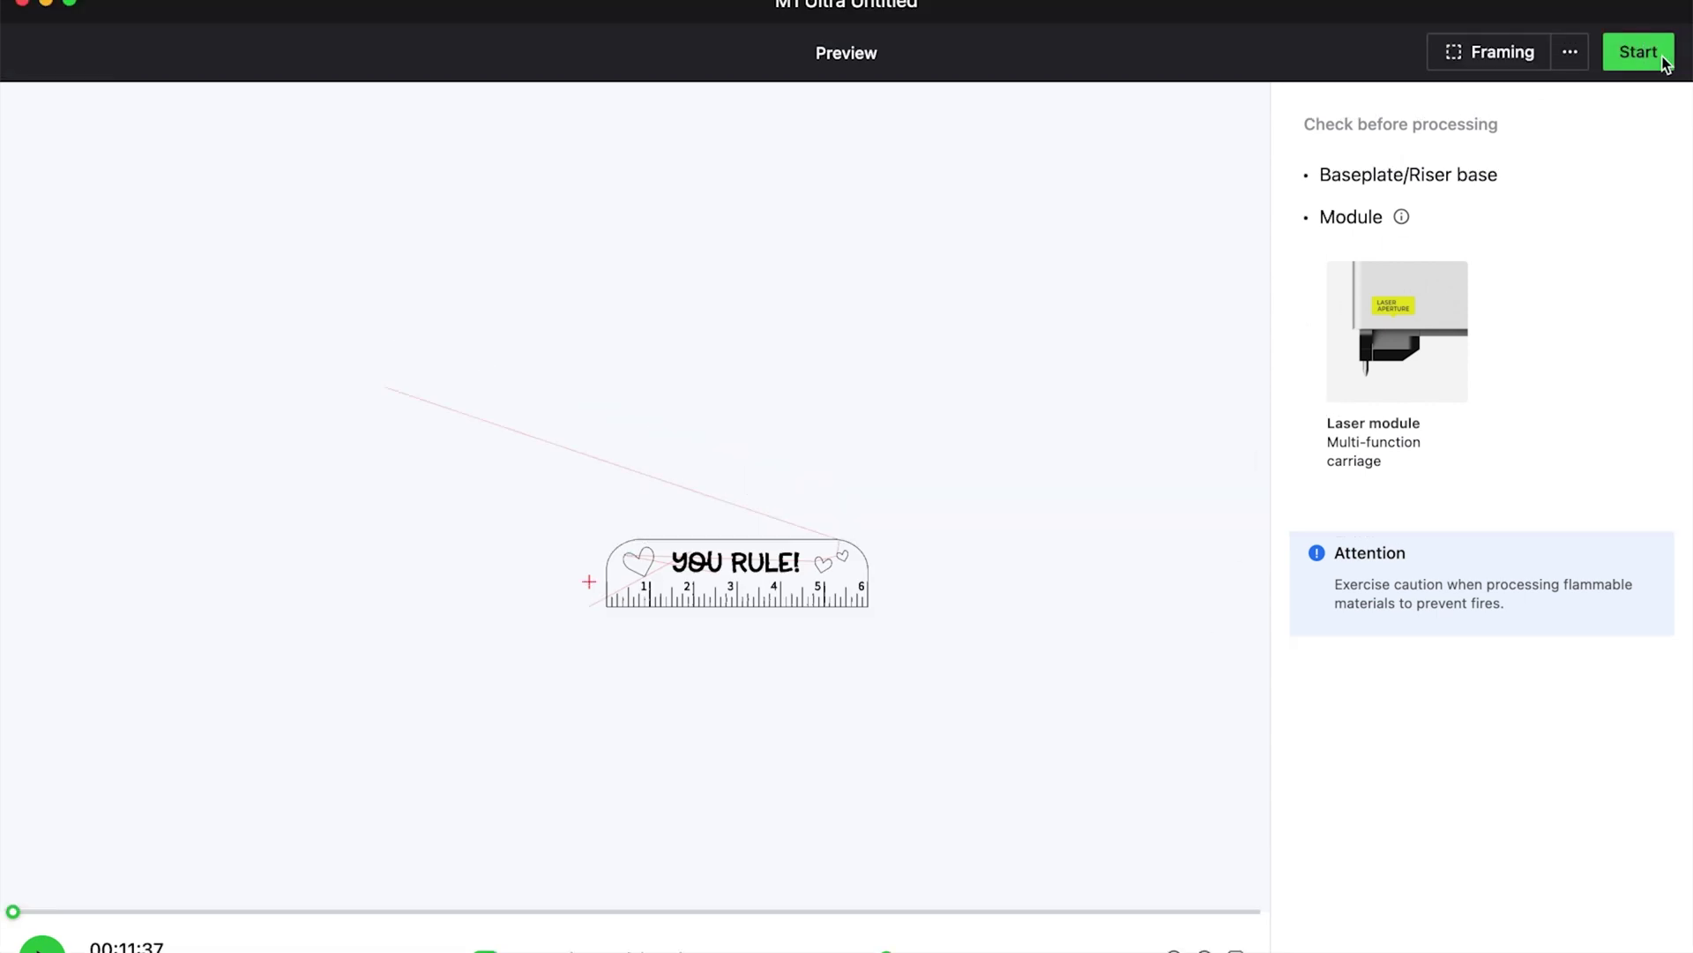
pyautogui.click(1641, 53)
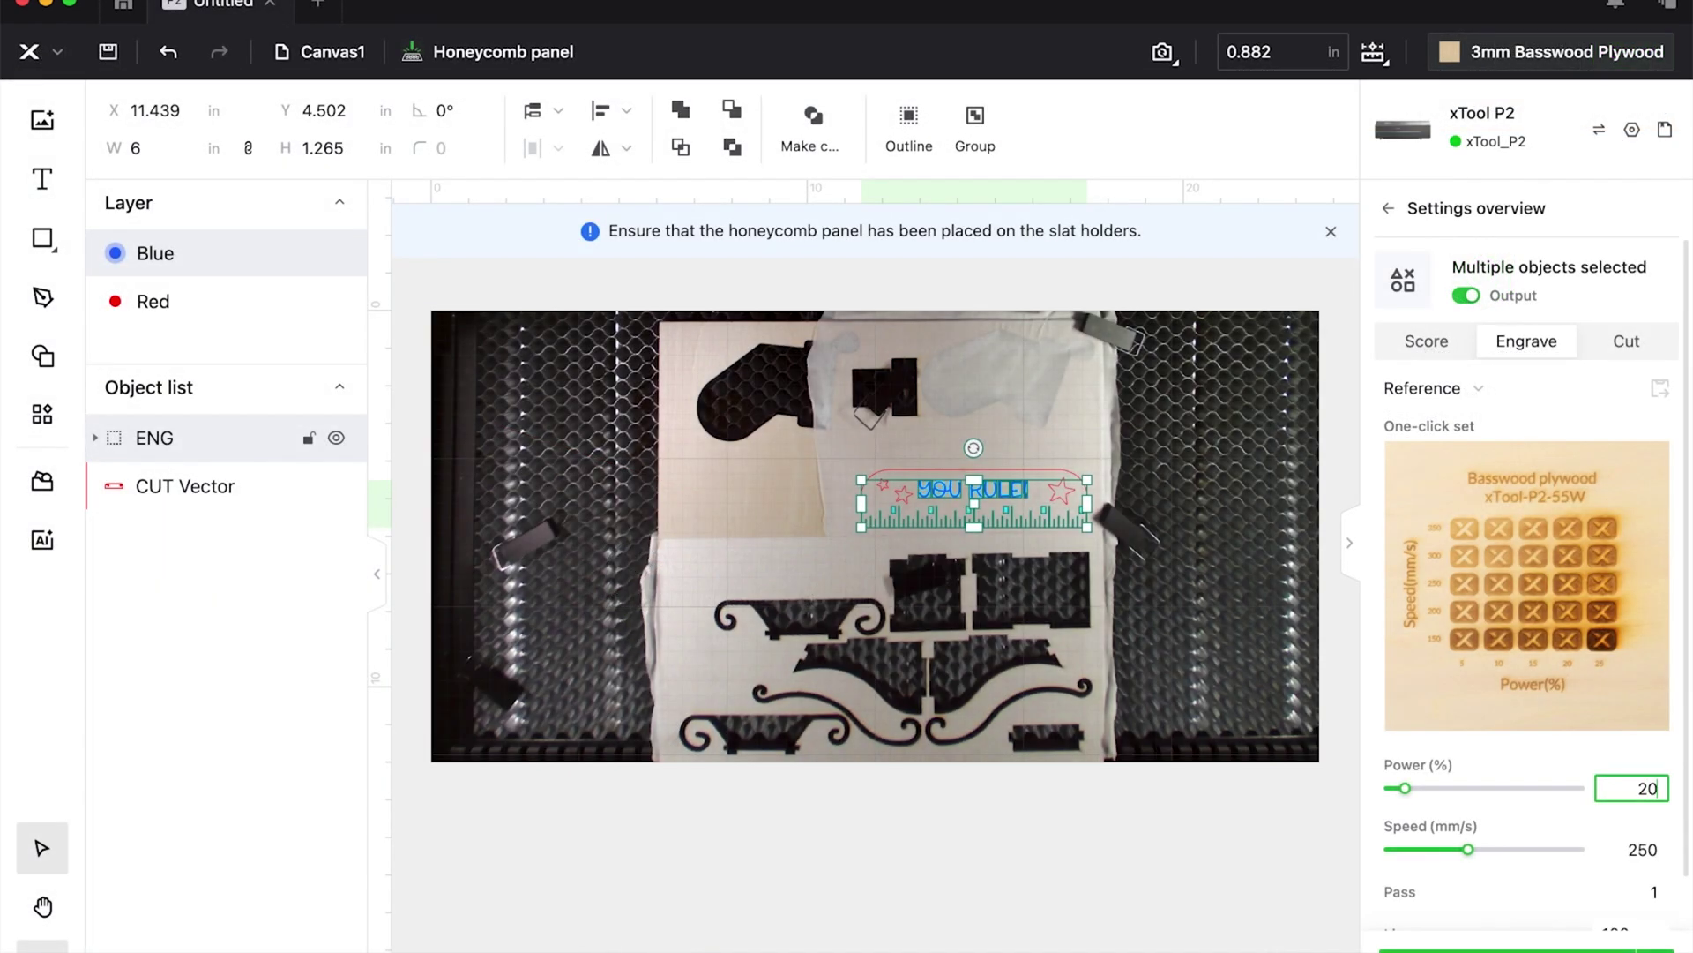
# - Set the stars ruler's engrave speed to 3 for the P2
pyautogui.click(1643, 849)
pyautogui.write('3')
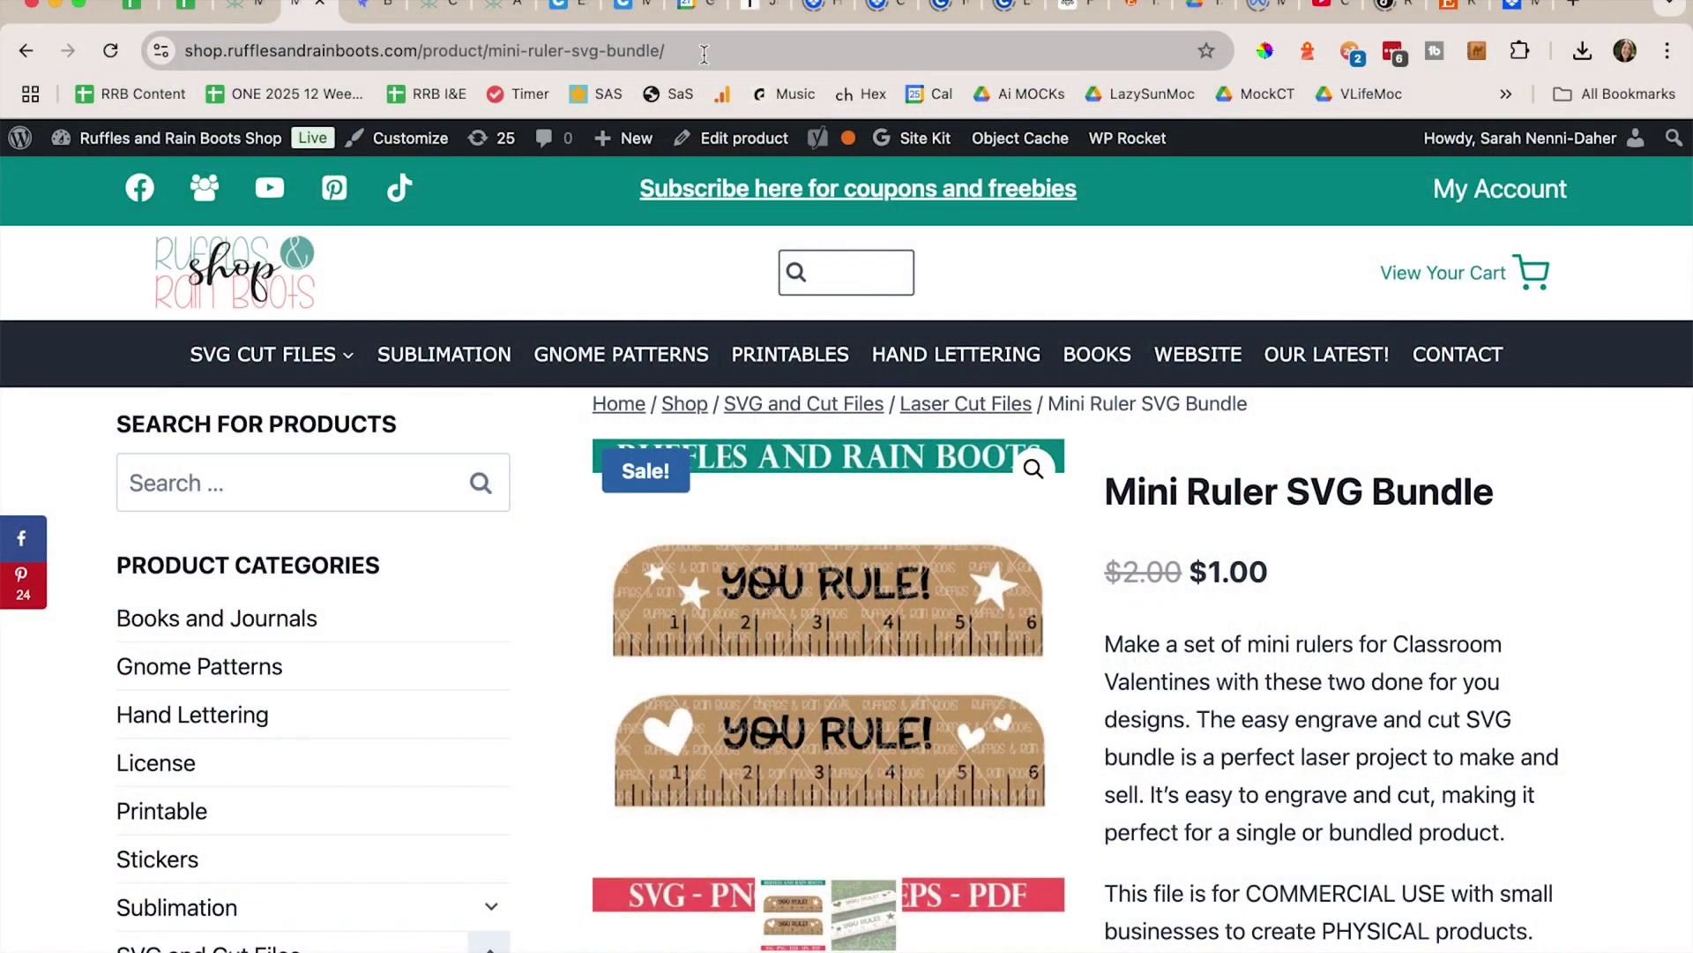
pyautogui.scroll(-2, 1172, 675)
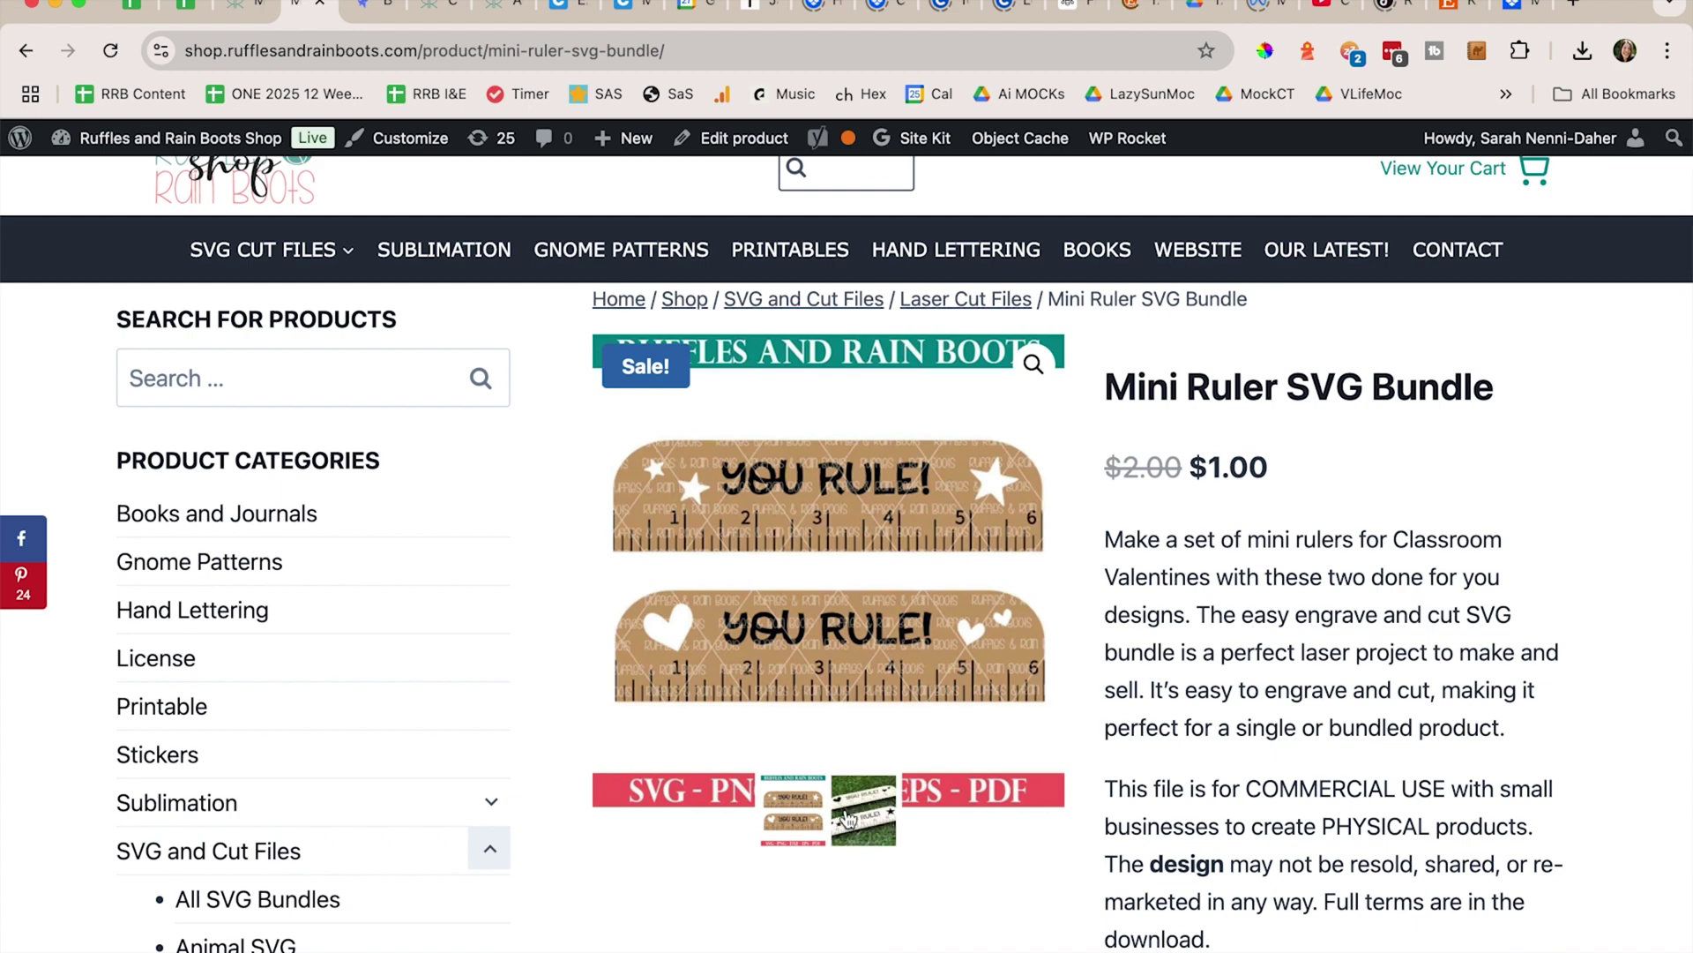